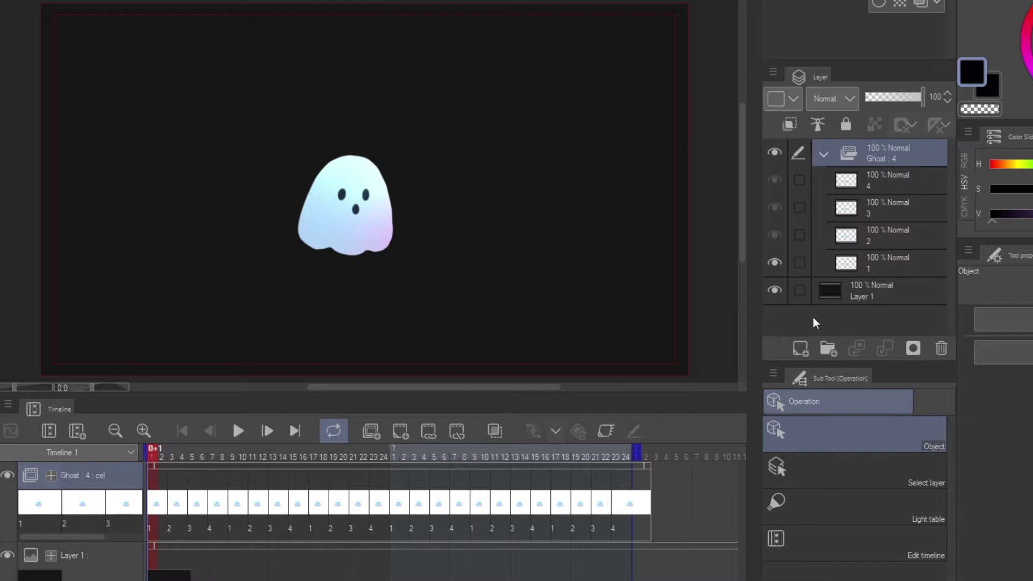
# - Enable keyframe editing for the Ghost animation folder and add a transform keyframe at frame 0+1
pyautogui.click(606, 432)
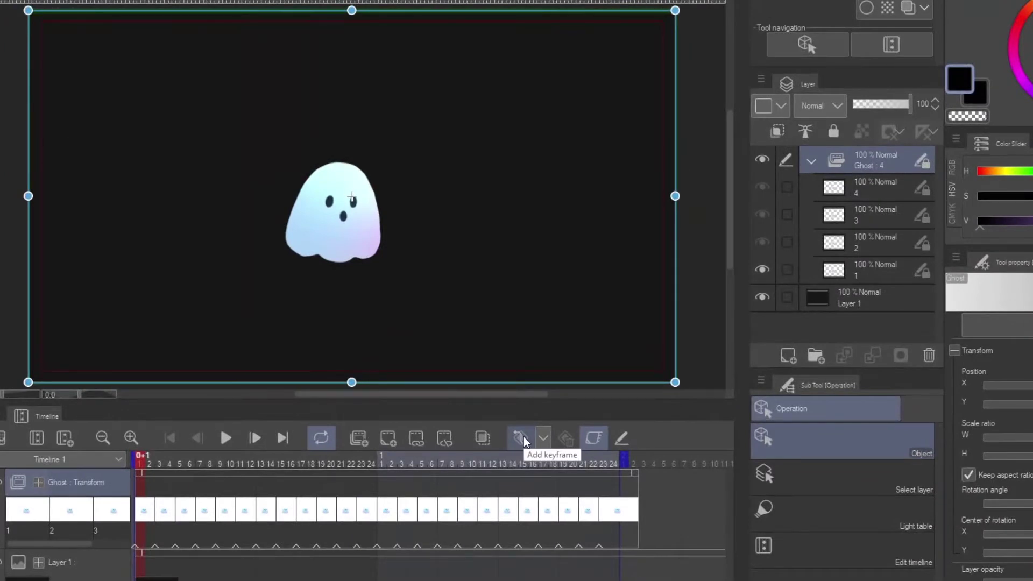
pyautogui.click(521, 438)
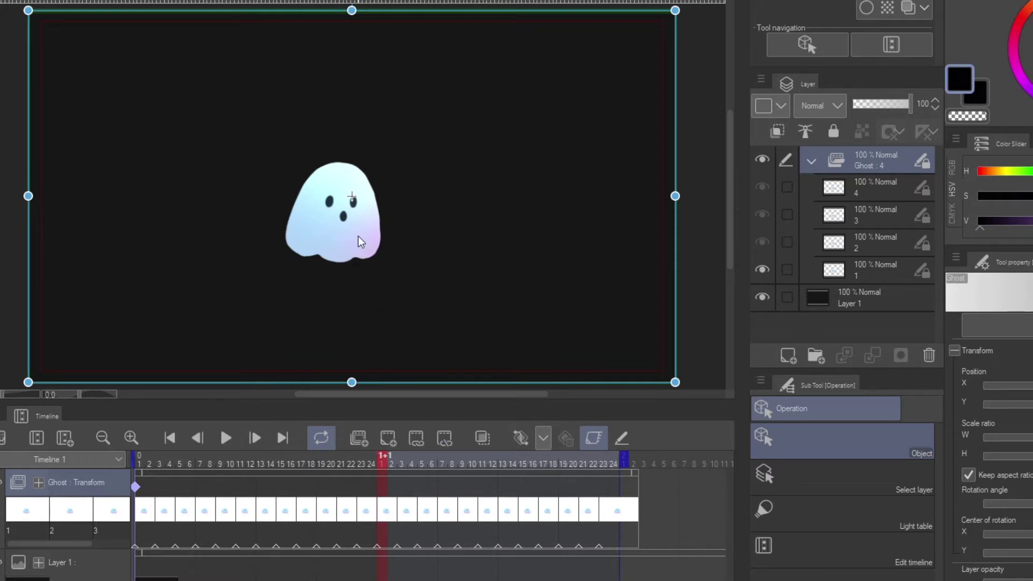
# - At frame 1+1, move the ghost upward to create a second keyframe and fine-tune its vertical position
pyautogui.moveTo(358, 238); pyautogui.dragTo(363, 186)
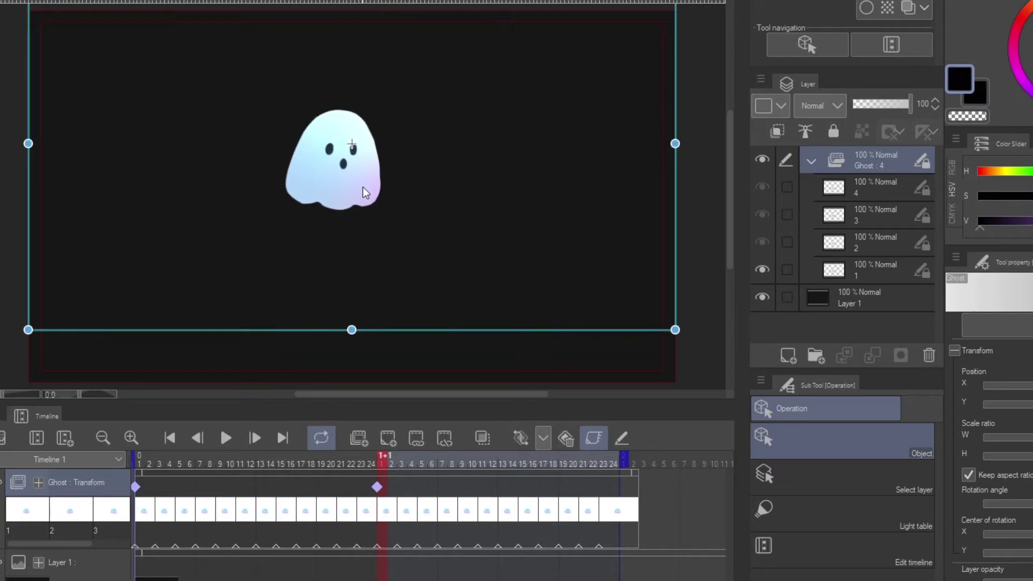
pyautogui.click(371, 488)
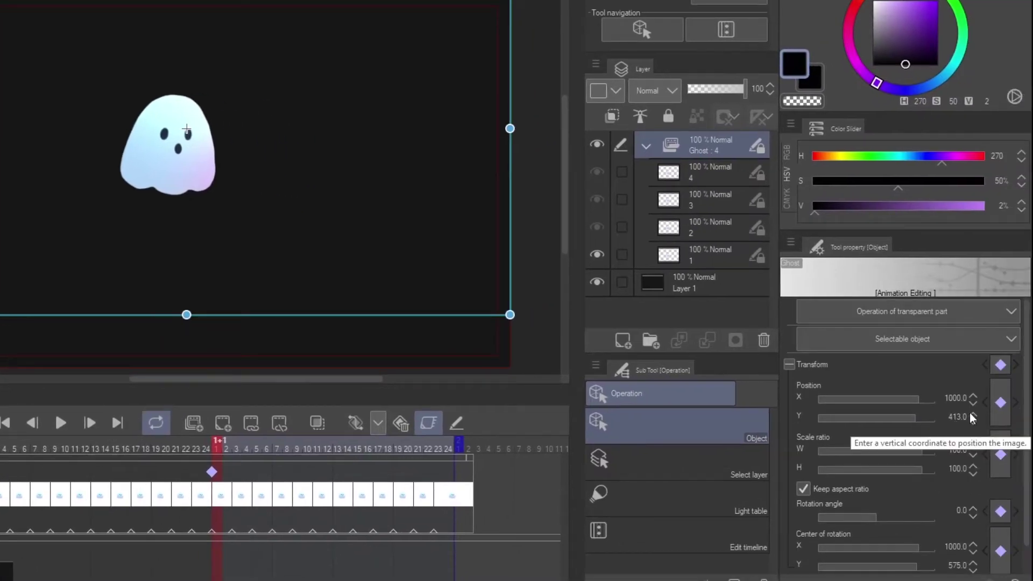
pyautogui.click(972, 422)
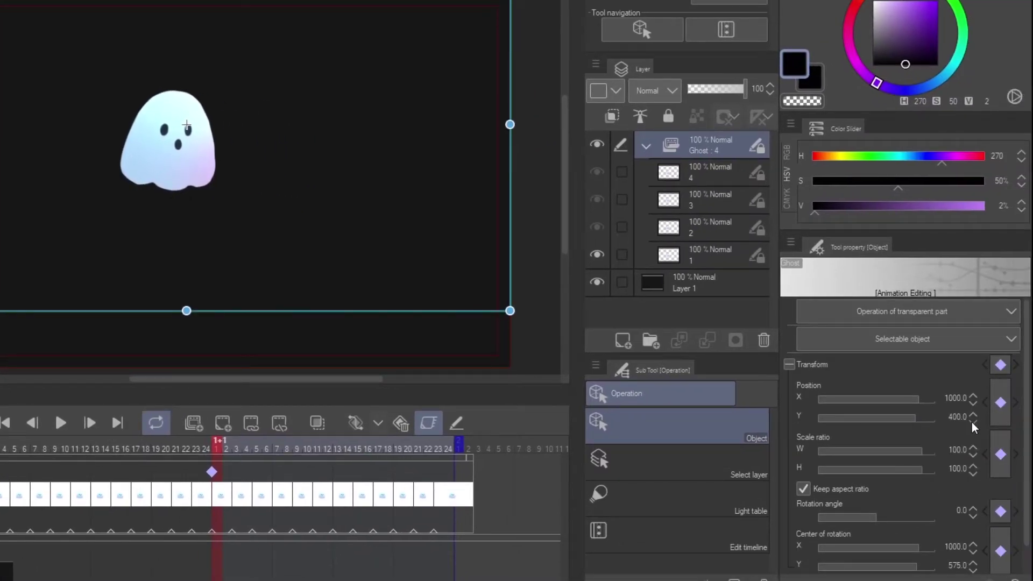
pyautogui.click(972, 422)
pyautogui.moveTo(916, 419); pyautogui.dragTo(916, 419)
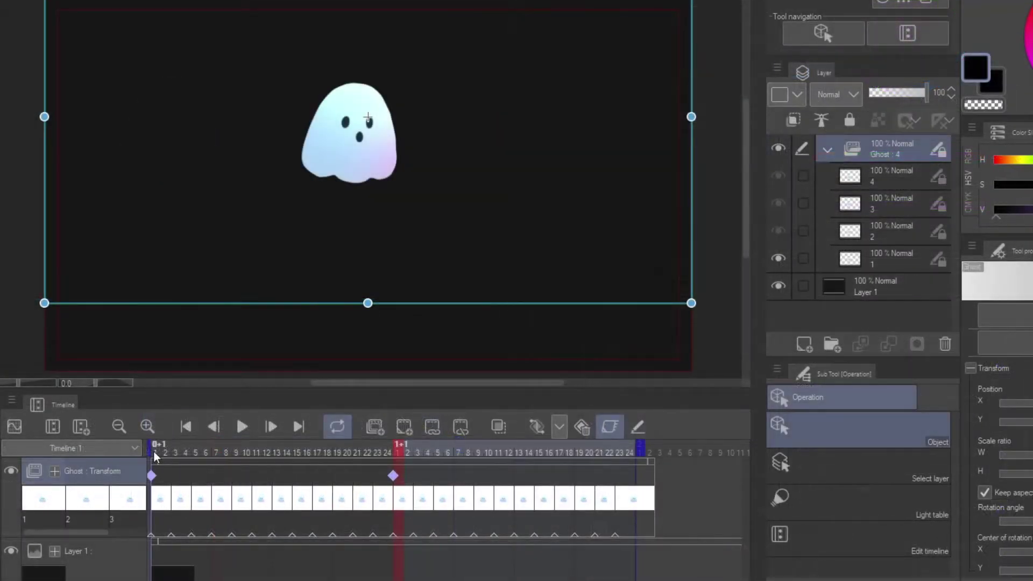
# - Scrub through the frames between the two keyframes to check the ghost's upward movement
pyautogui.click(153, 451)
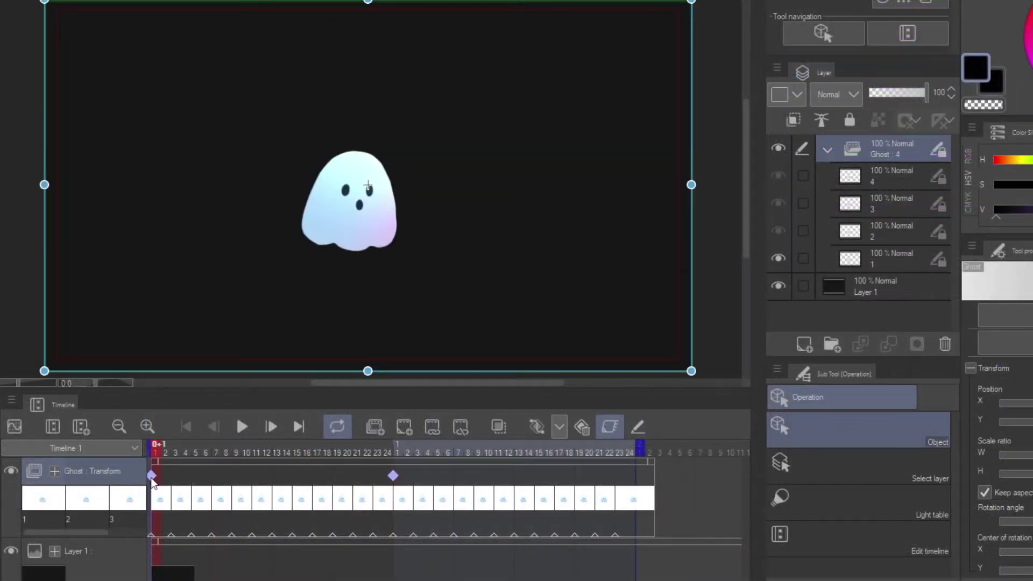
pyautogui.click(397, 452)
pyautogui.moveTo(176, 453); pyautogui.dragTo(354, 451)
pyautogui.click(354, 451)
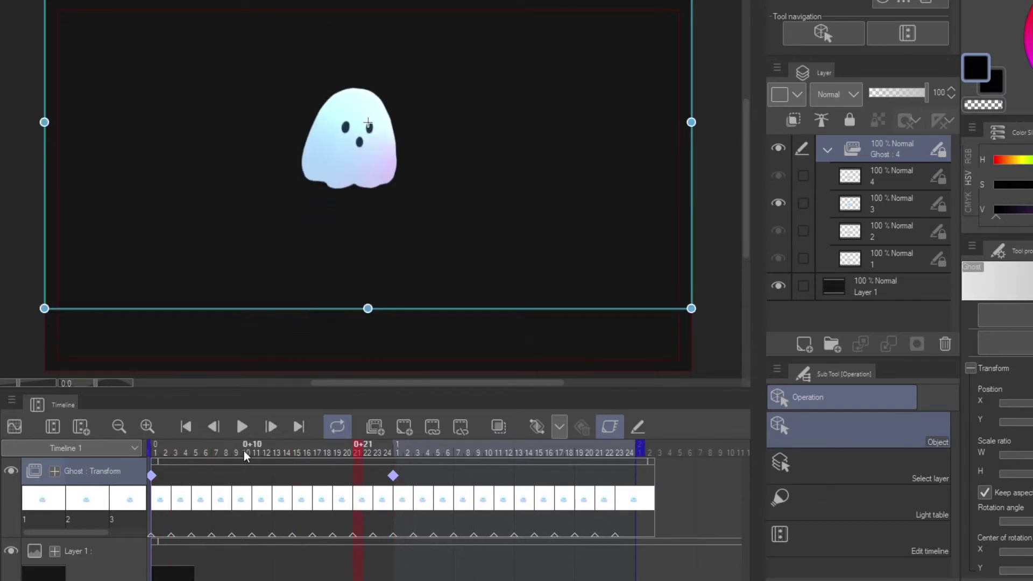
pyautogui.click(189, 431)
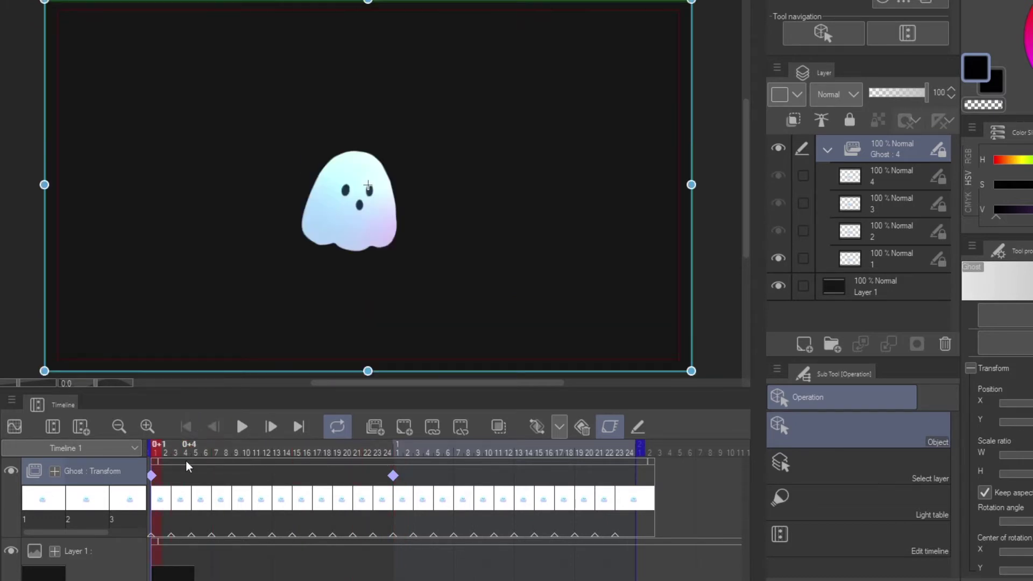
# - Copy the starting keyframe and paste it at frame 1+24 so the ghost returns to its original position
pyautogui.rightClick(153, 478)
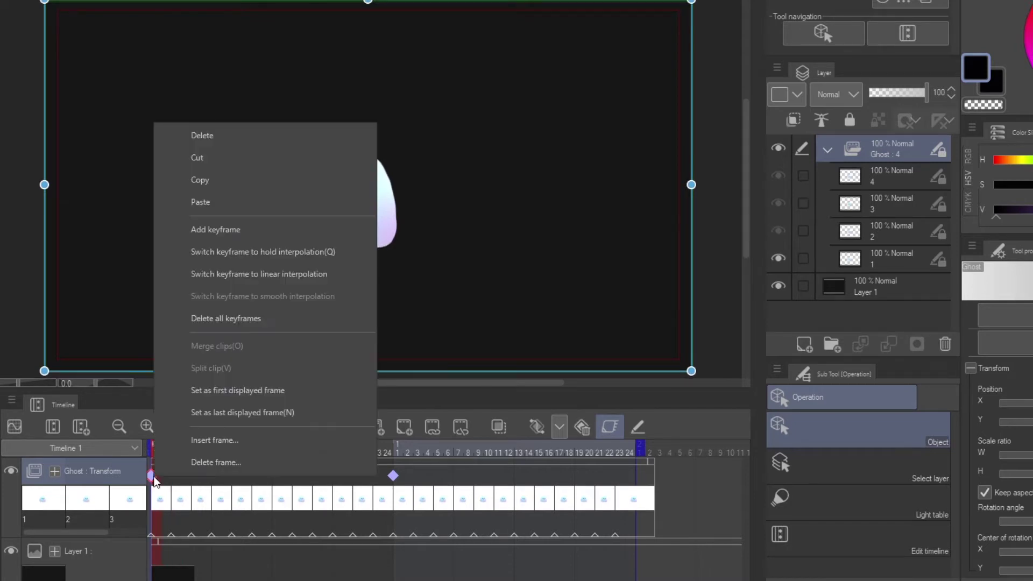
pyautogui.click(232, 186)
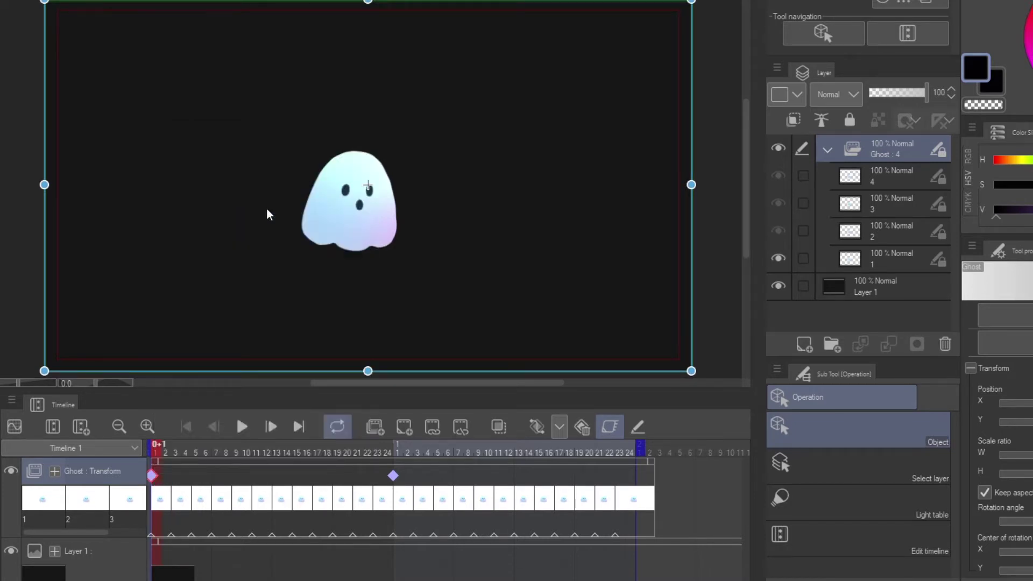
pyautogui.click(630, 454)
pyautogui.rightClick(632, 467)
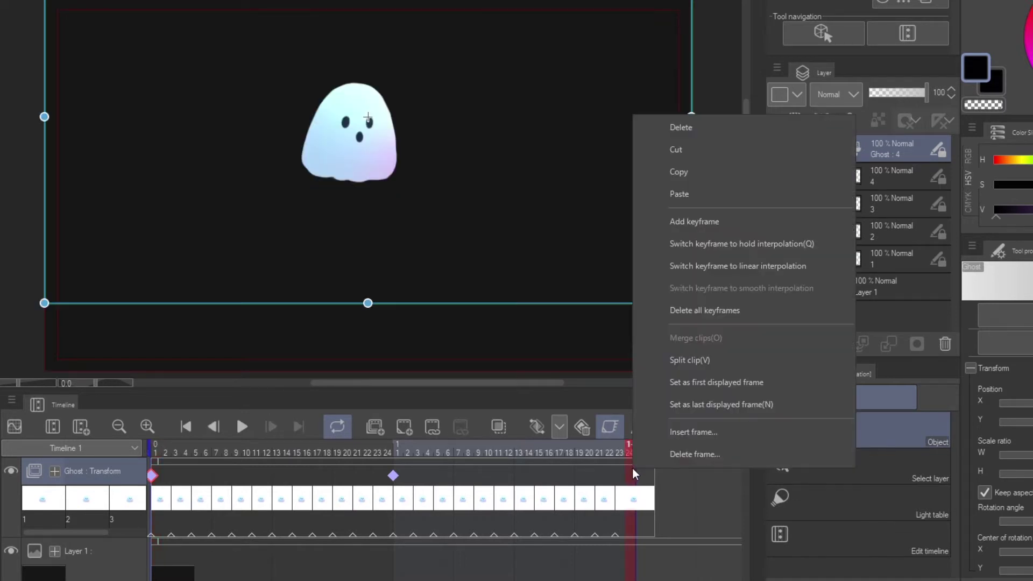
pyautogui.click(713, 194)
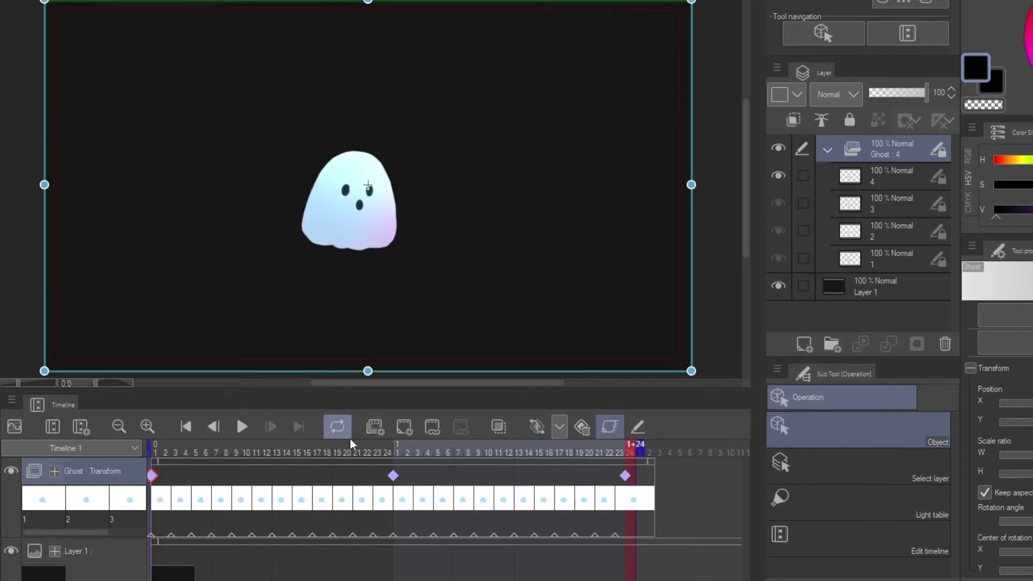
# - Play the floating loop and inspect the ghost's position around the middle keyframe
pyautogui.click(241, 427)
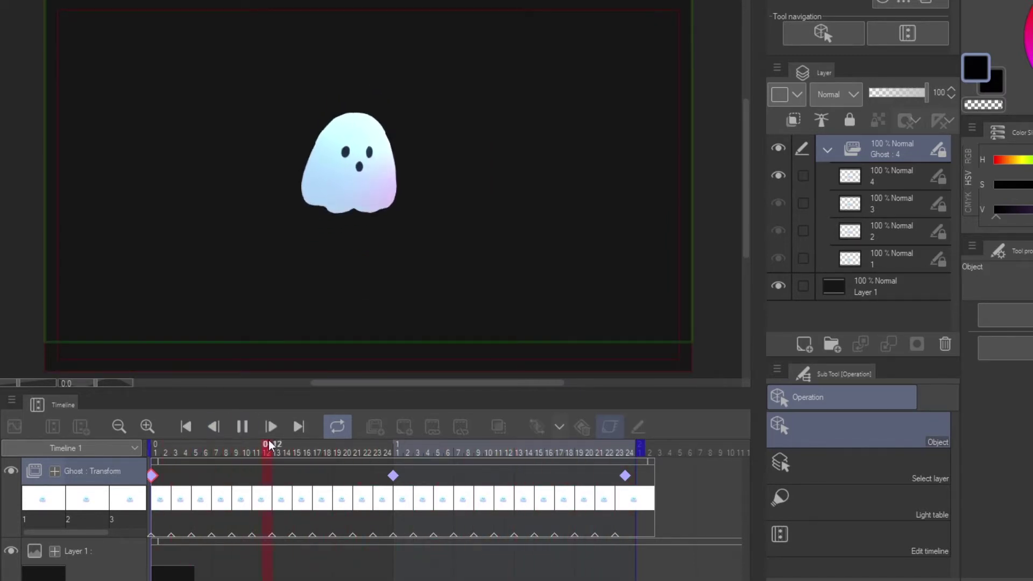
pyautogui.click(250, 425)
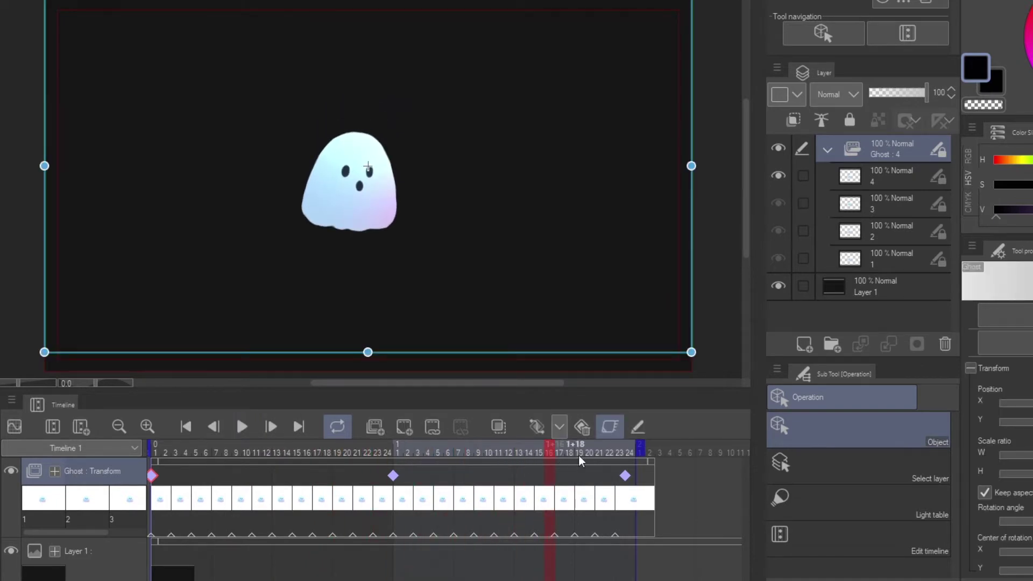
pyautogui.click(393, 476)
pyautogui.click(490, 477)
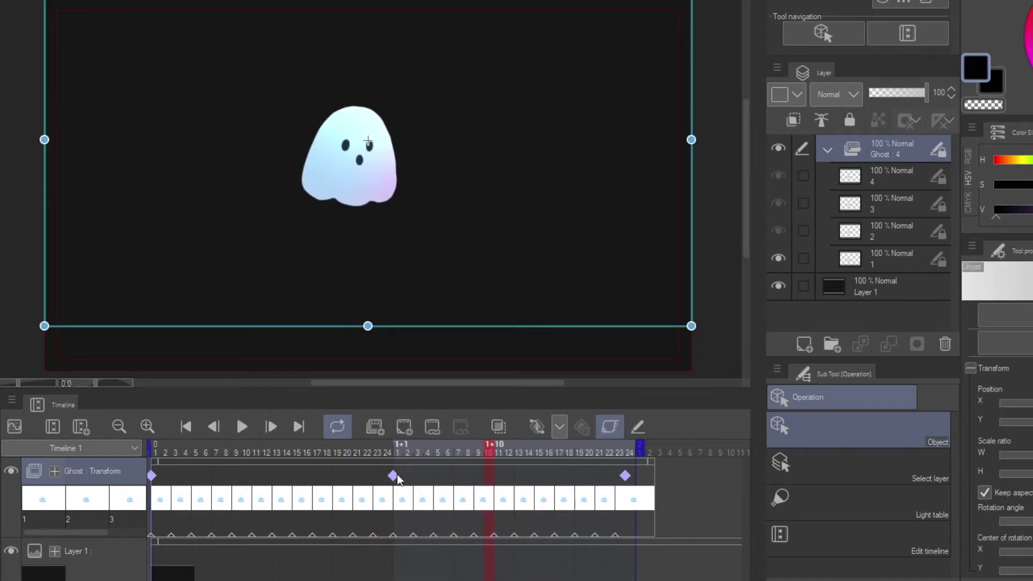
# - Delete the keyframe at frame 1+1 and replace it with one that raises the ghost and scales it down
pyautogui.click(393, 475)
pyautogui.click(583, 427)
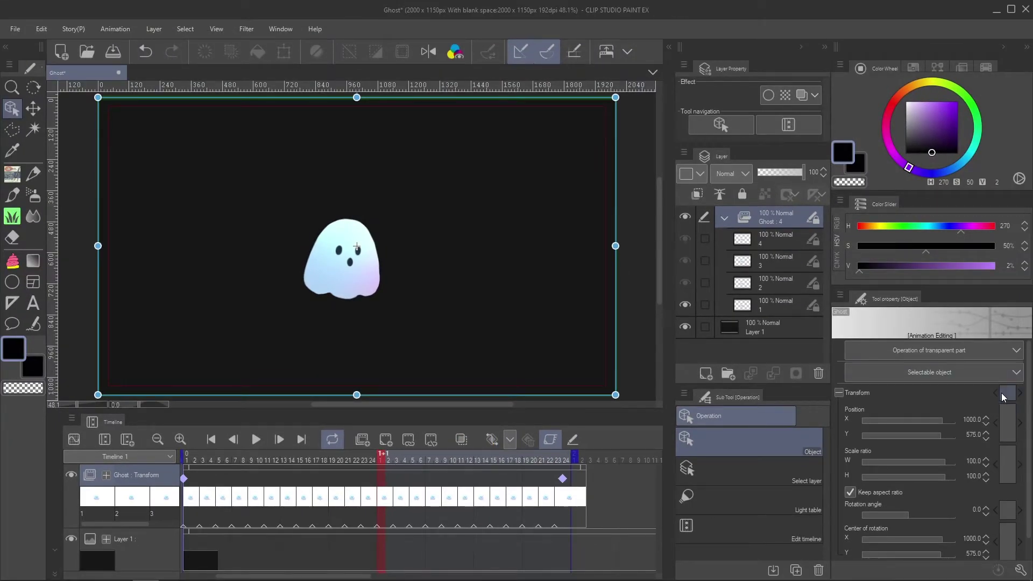
pyautogui.moveTo(941, 440); pyautogui.dragTo(946, 464)
# - Shift the middle keyframe to frame 1+12, playing the animation to compare the timing
pyautogui.click(259, 441)
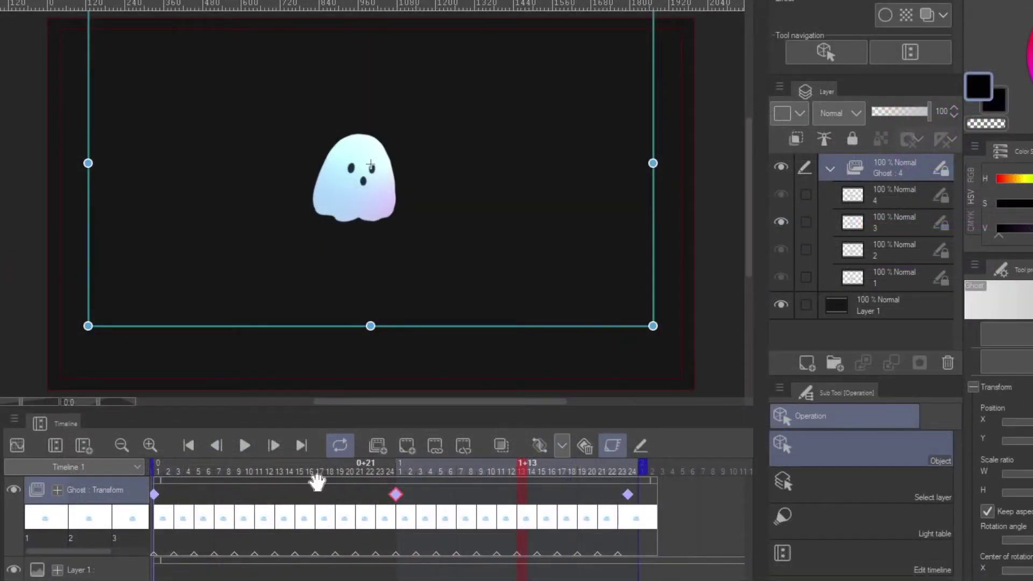
pyautogui.click(184, 445)
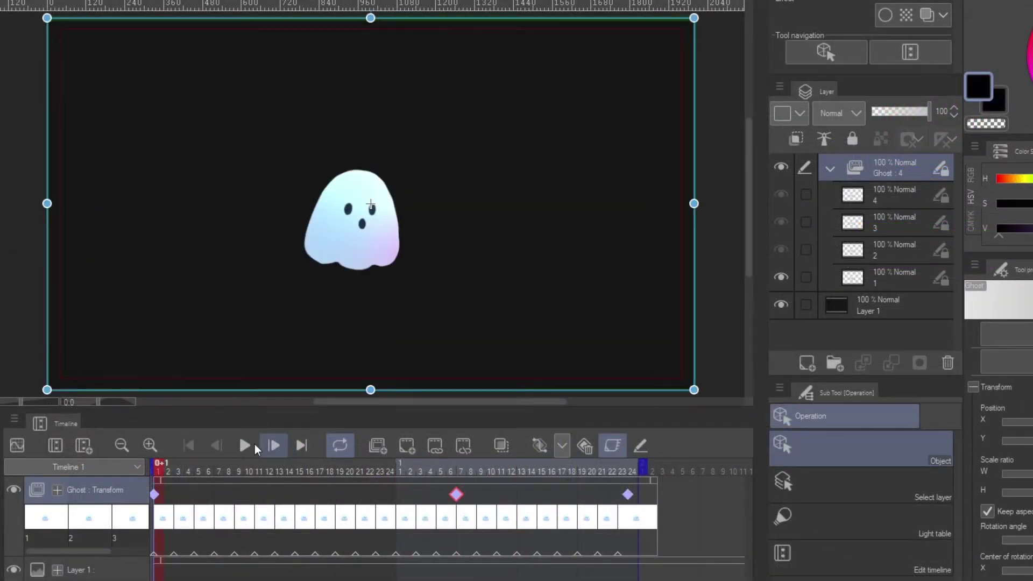
pyautogui.click(241, 450)
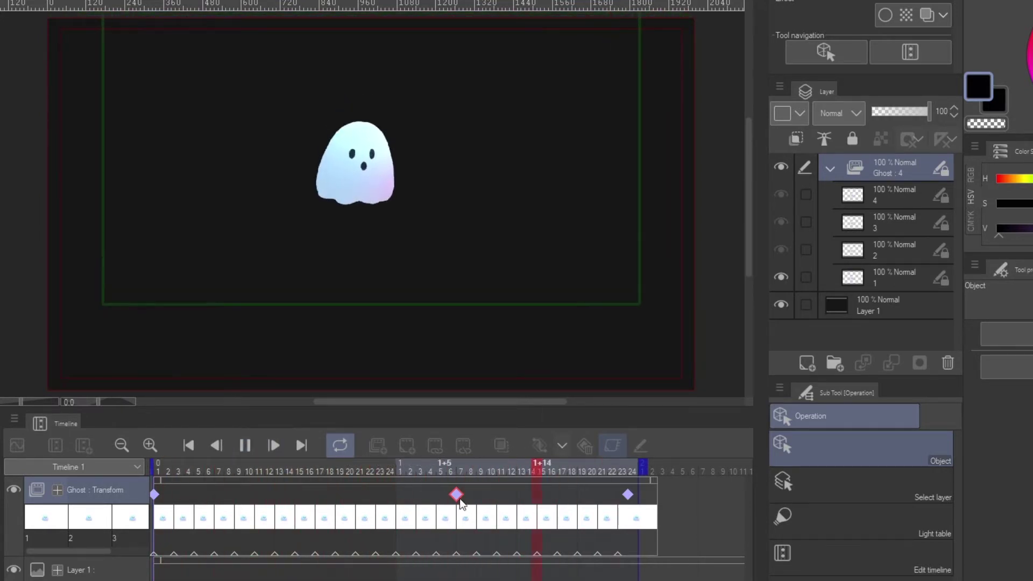
pyautogui.moveTo(456, 494); pyautogui.dragTo(507, 495)
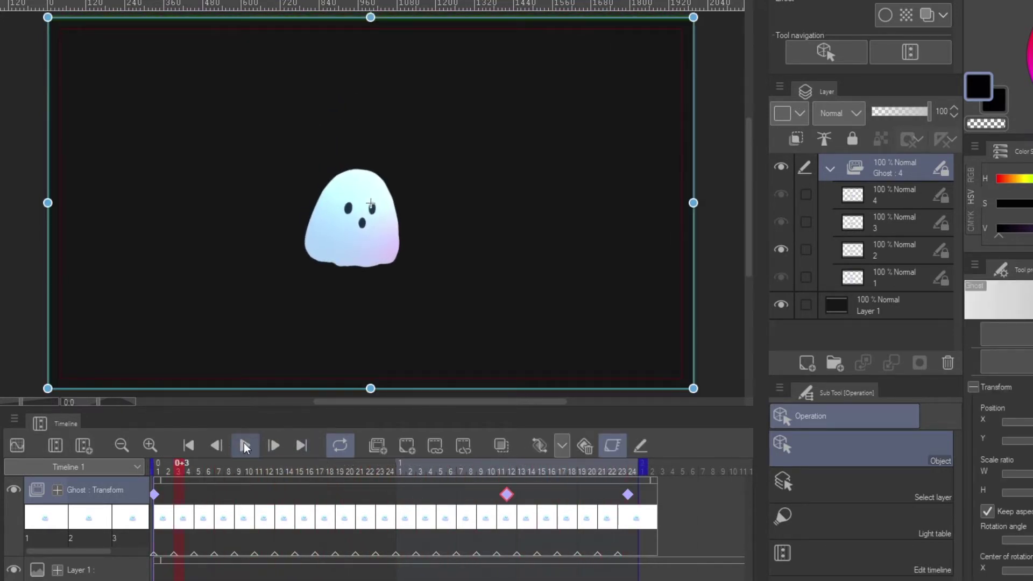
pyautogui.click(245, 446)
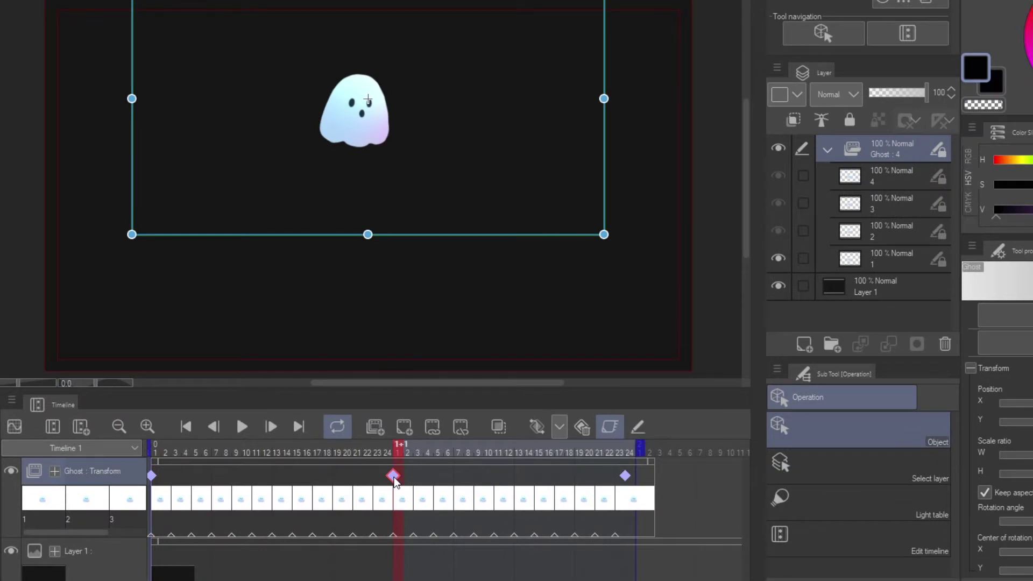
# - Try to delete all keyframes from the Ghost folder's transform track
pyautogui.rightClick(394, 476)
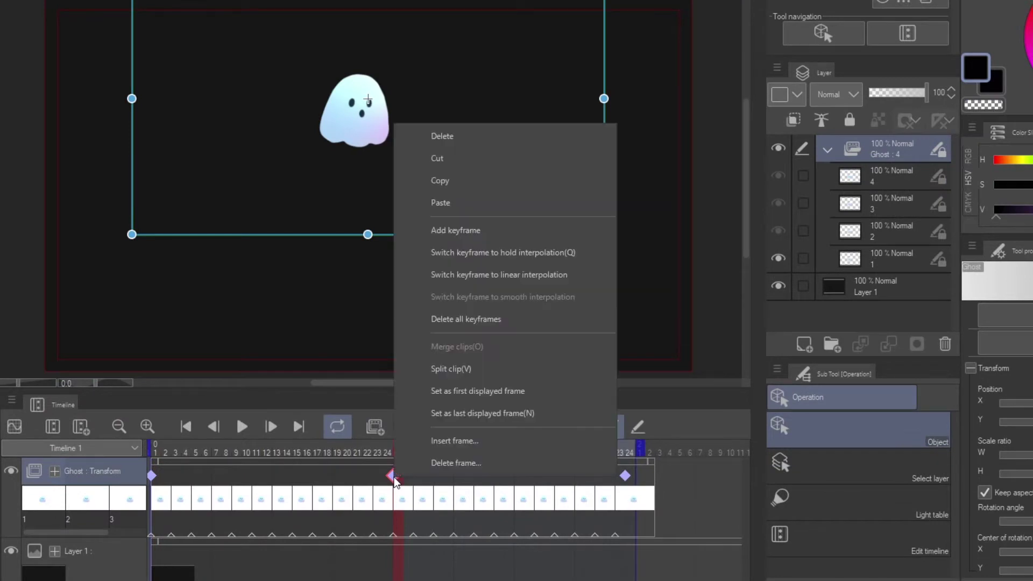
pyautogui.click(460, 320)
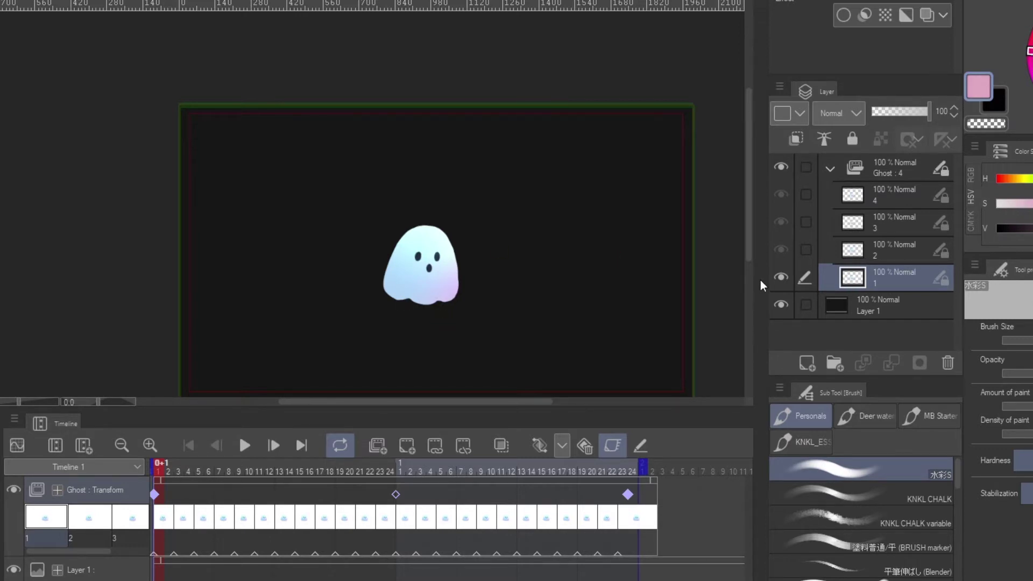
# - Turn off keyframe editing and paint a round pink blush on both of the ghost's cheeks in cel 1
pyautogui.click(614, 446)
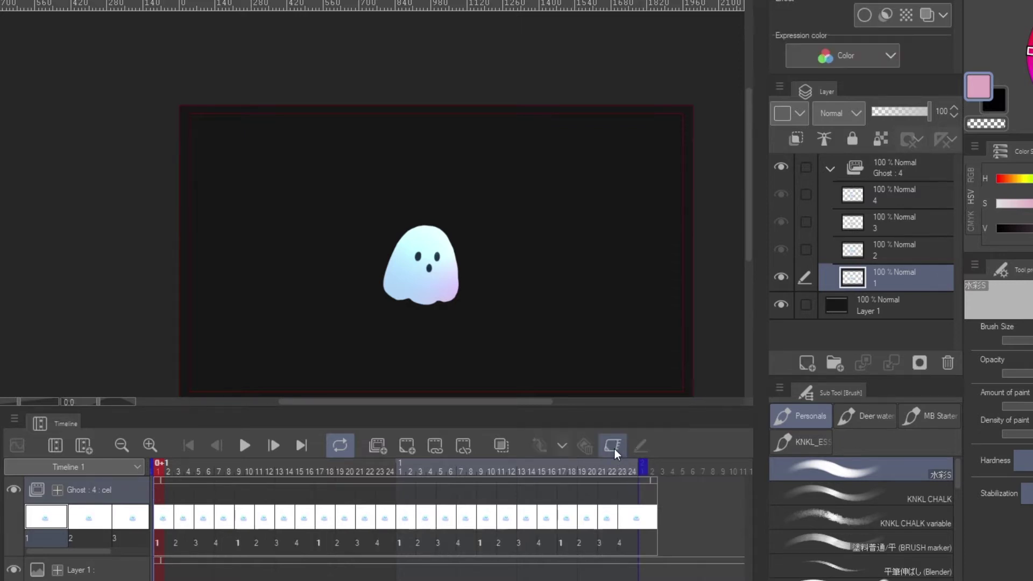
pyautogui.scroll(3, 373, 239)
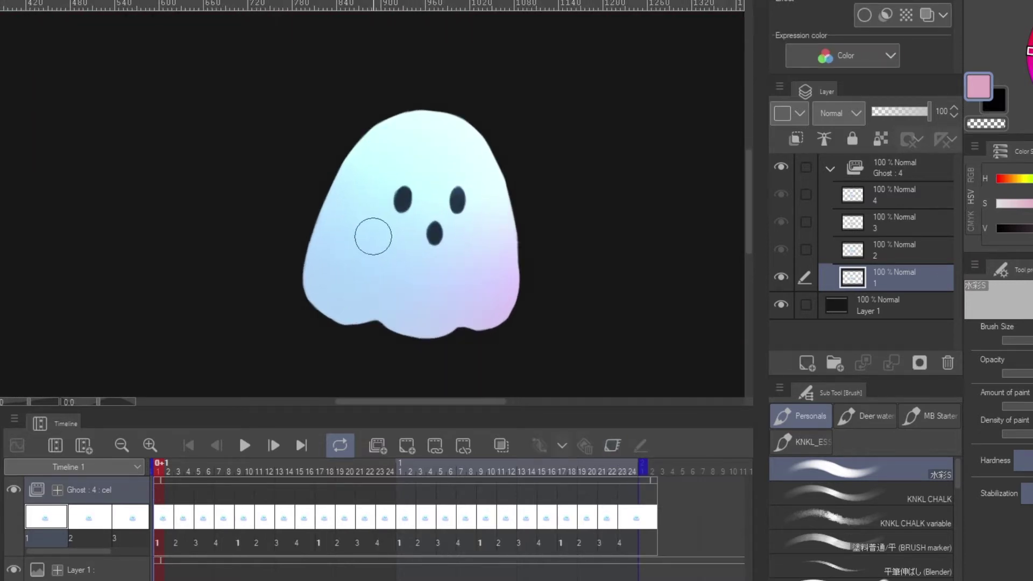
pyautogui.click(367, 230)
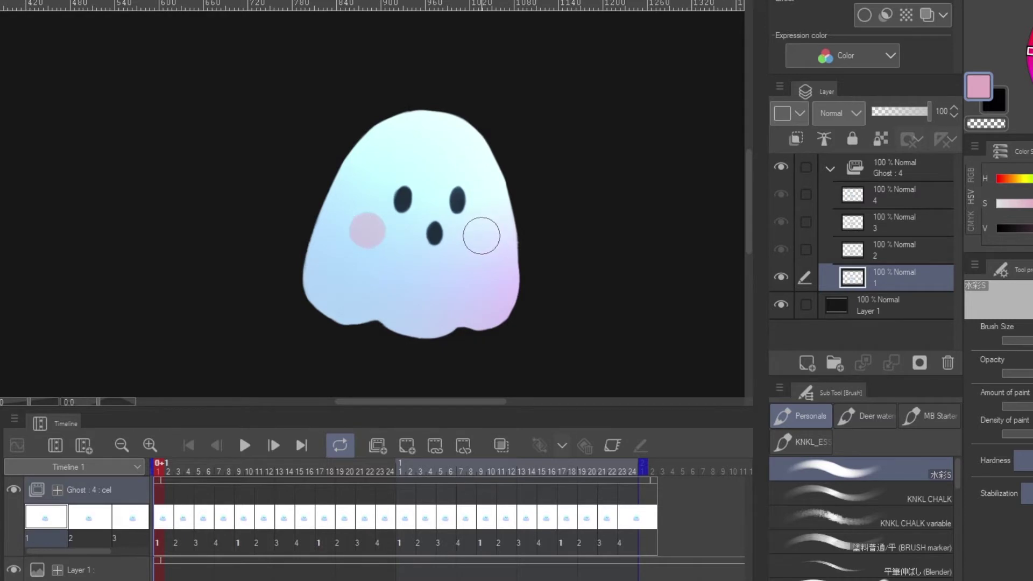
pyautogui.click(482, 236)
# - Paint matching round pink cheeks on the ghost in cels 2, 3 and 4
pyautogui.click(846, 245)
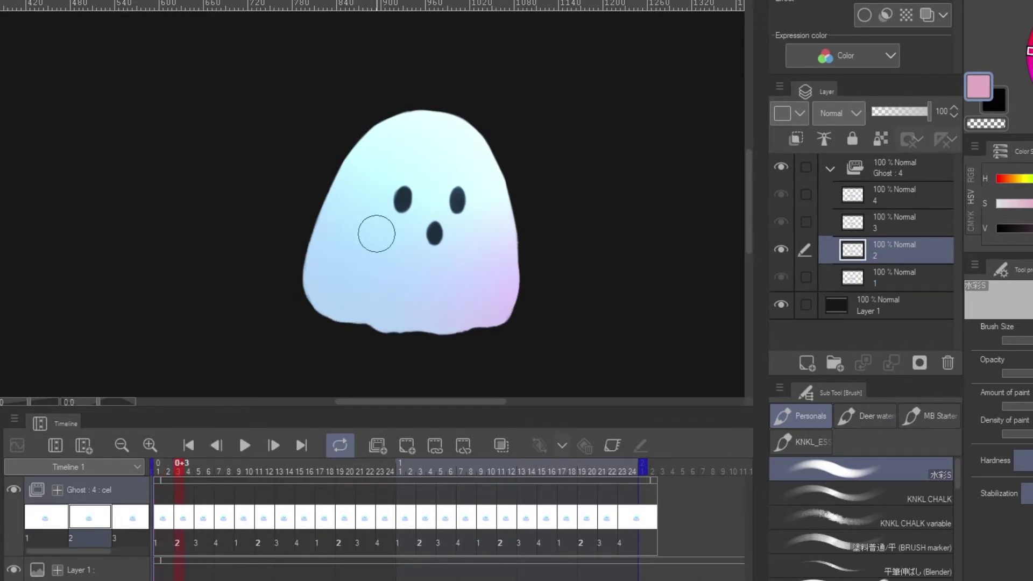
pyautogui.click(372, 232)
pyautogui.click(486, 234)
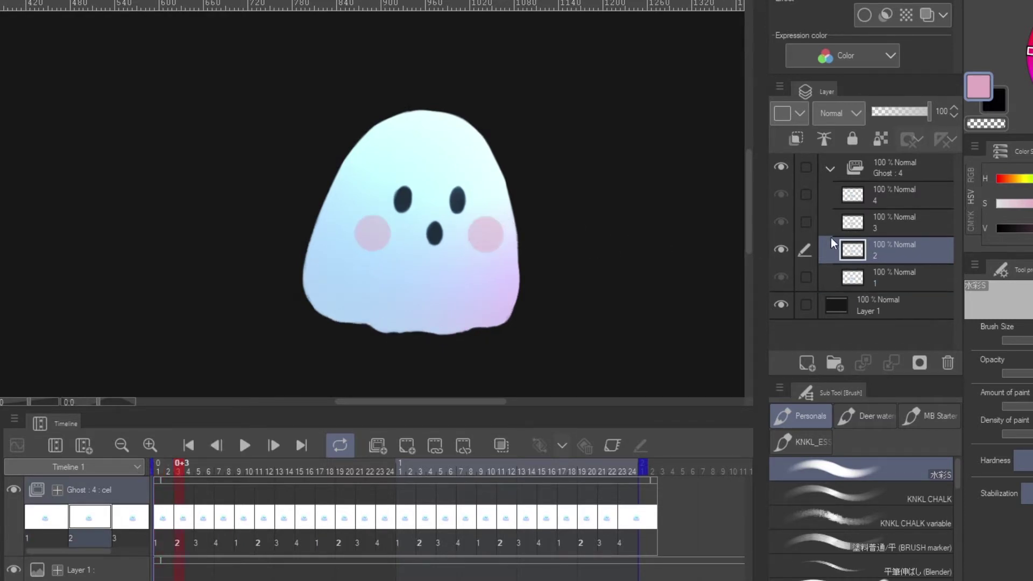
pyautogui.click(841, 226)
pyautogui.click(370, 234)
pyautogui.click(487, 235)
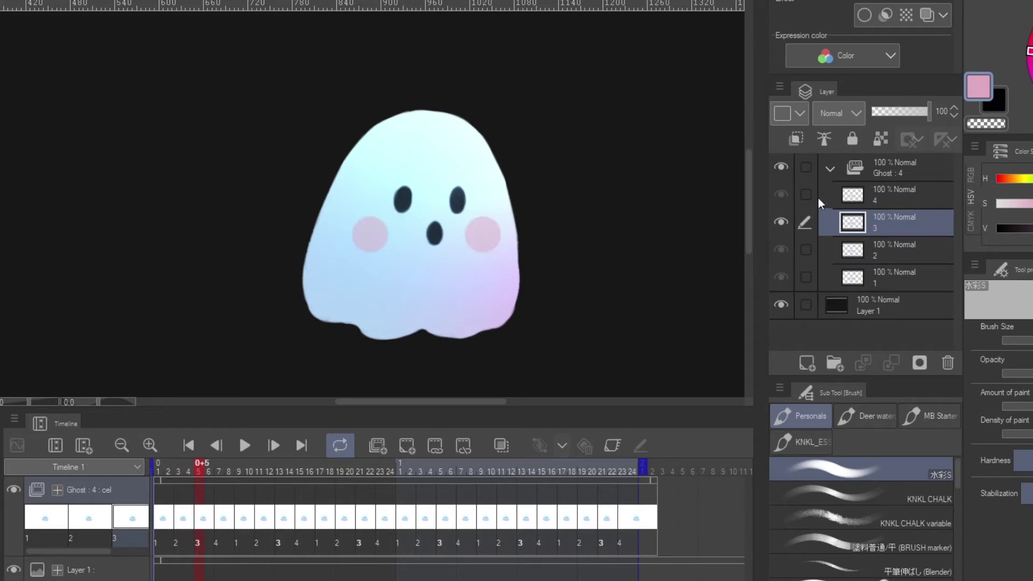
pyautogui.click(861, 195)
pyautogui.click(371, 233)
pyautogui.click(484, 236)
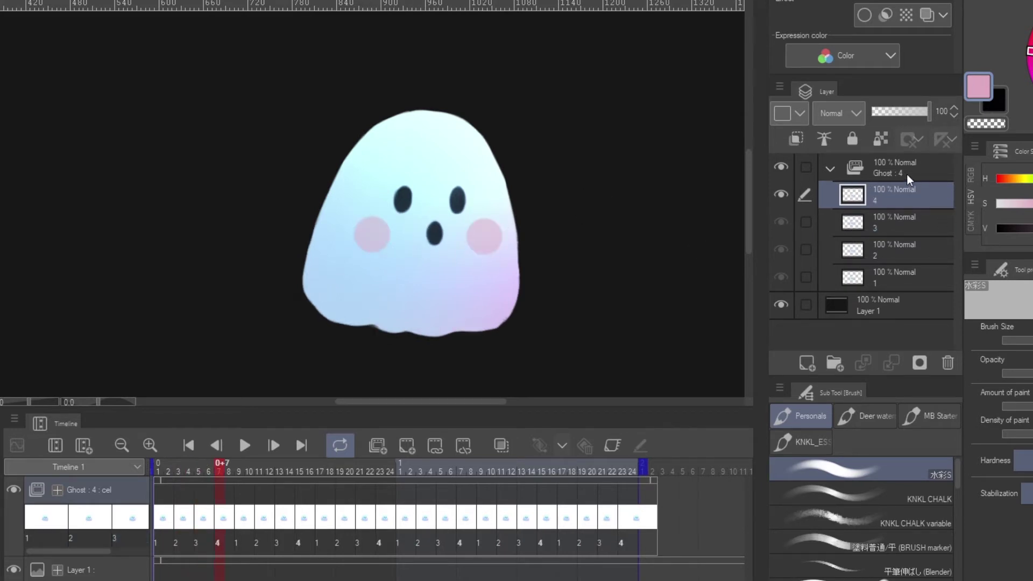
# - Re-enable keyframe editing for the Ghost folder, and preview the blushing ghost's animation before returning to the first frame
pyautogui.click(903, 173)
pyautogui.click(613, 453)
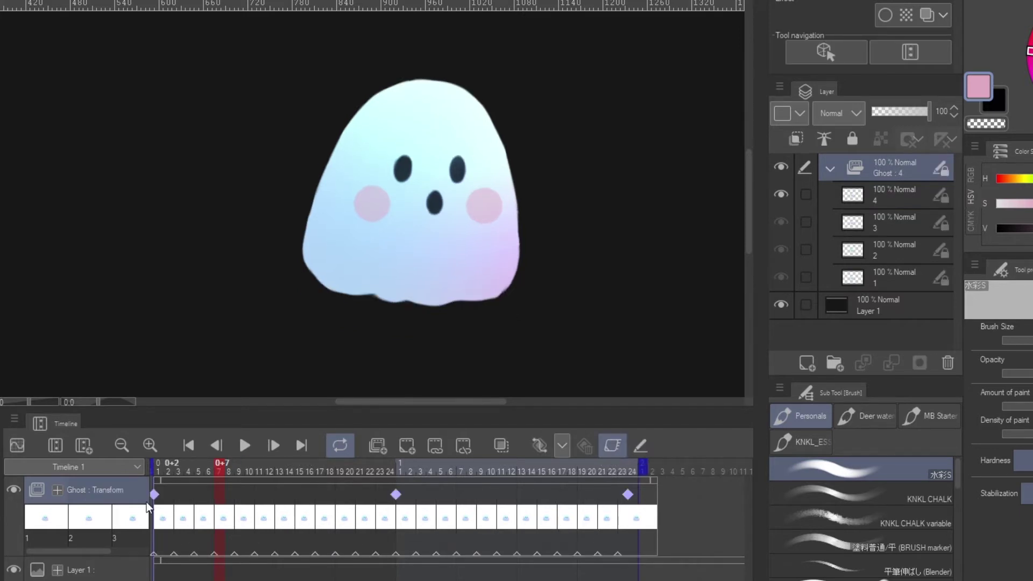
pyautogui.press('space')
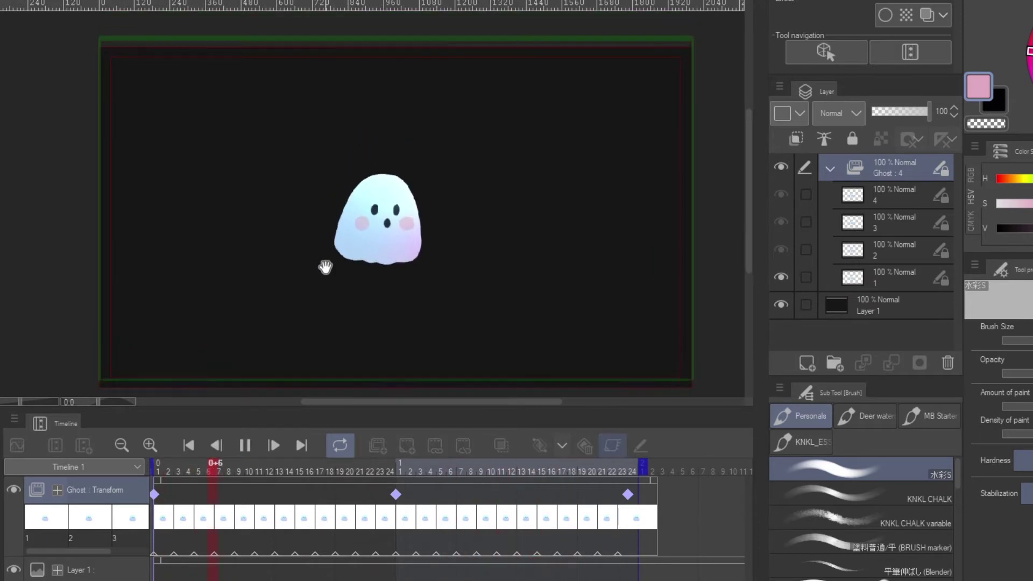
pyautogui.click(238, 450)
pyautogui.click(219, 472)
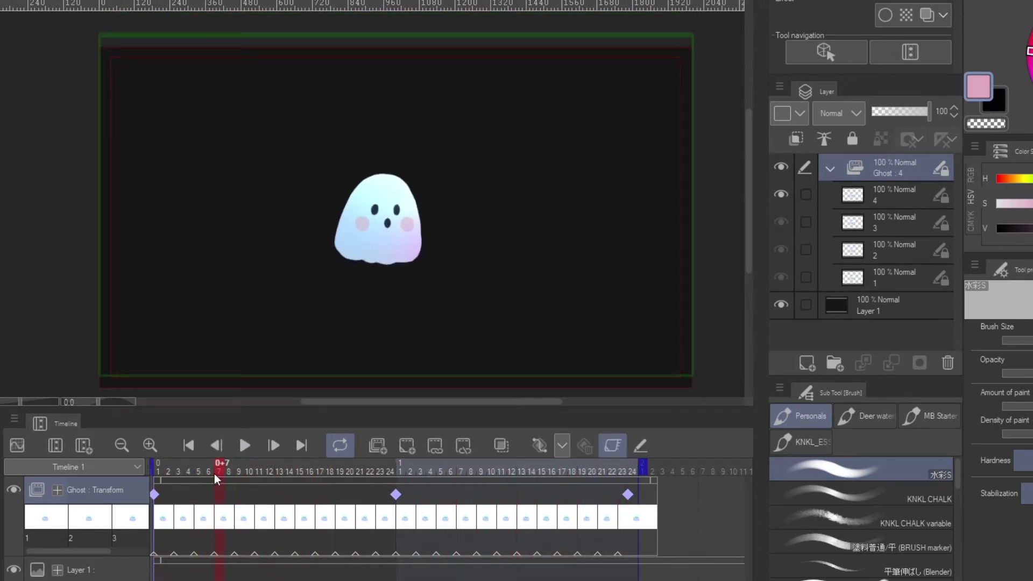
pyautogui.click(159, 469)
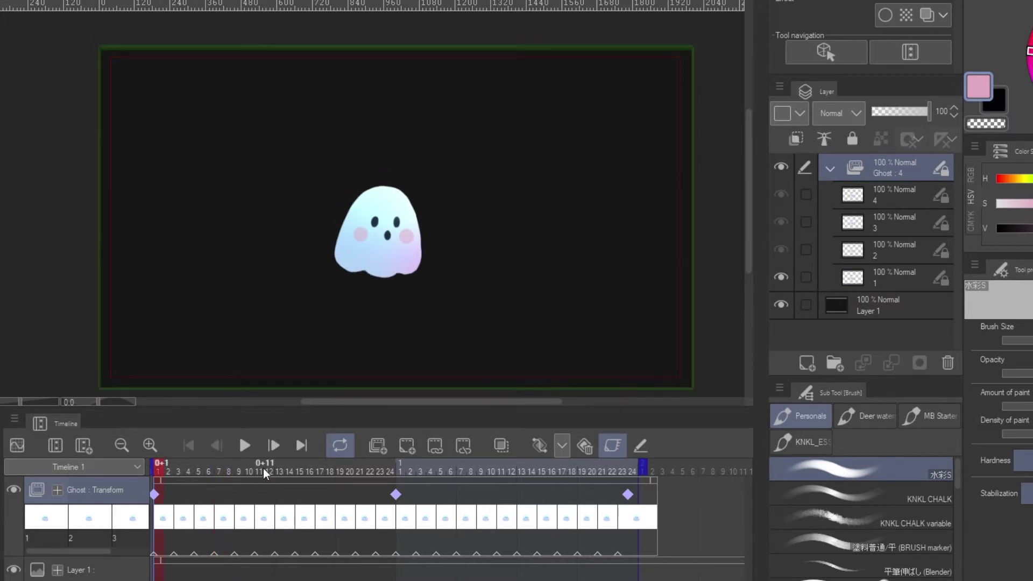
# - Scrub the blushing ghost's animation to frame 24 and return to the first frame
pyautogui.click(269, 468)
pyautogui.click(390, 473)
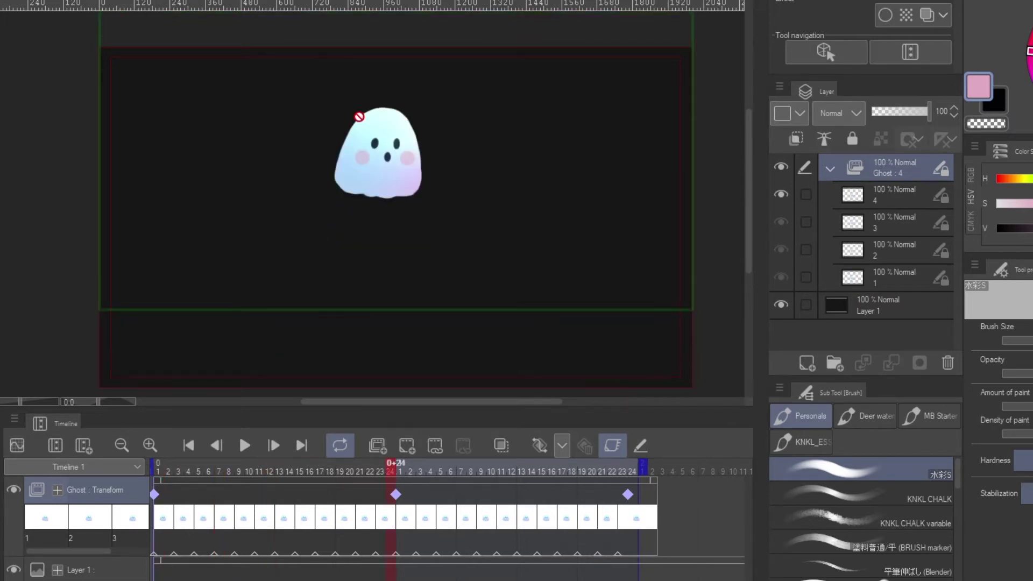
pyautogui.click(156, 472)
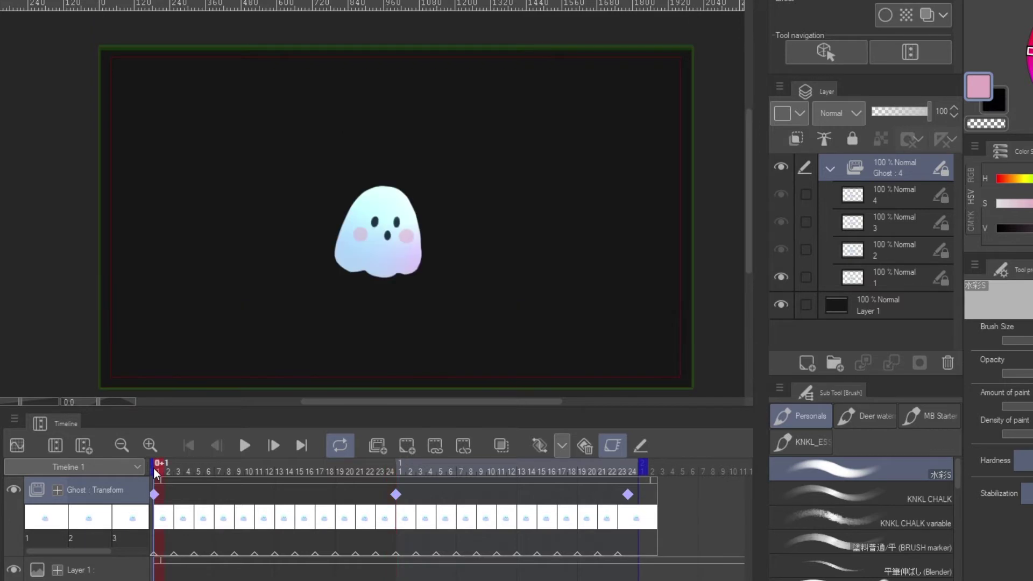
# - Choose smooth interpolation as the type for new keyframes and review the hold and linear alternatives
pyautogui.click(561, 446)
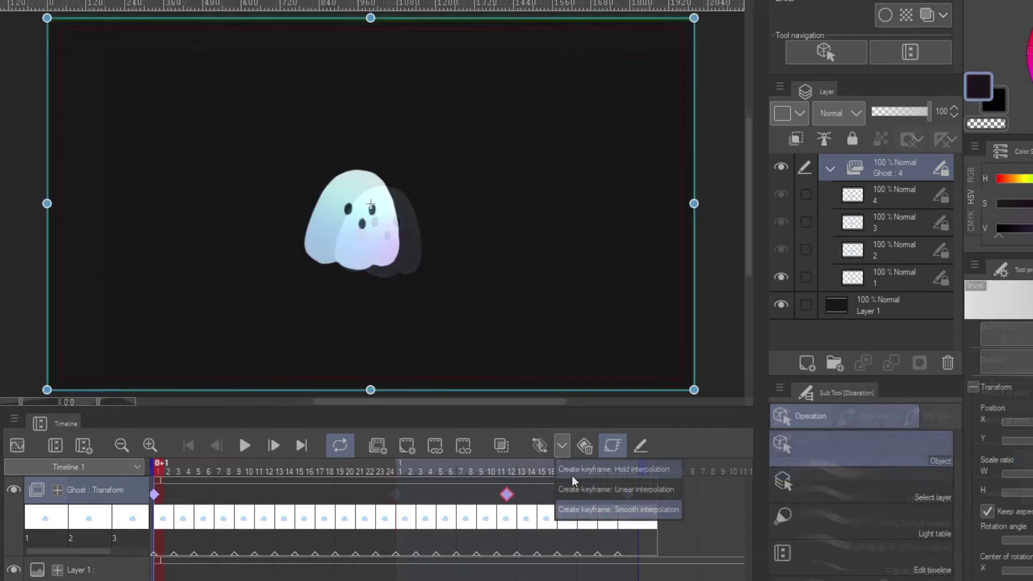
pyautogui.click(578, 504)
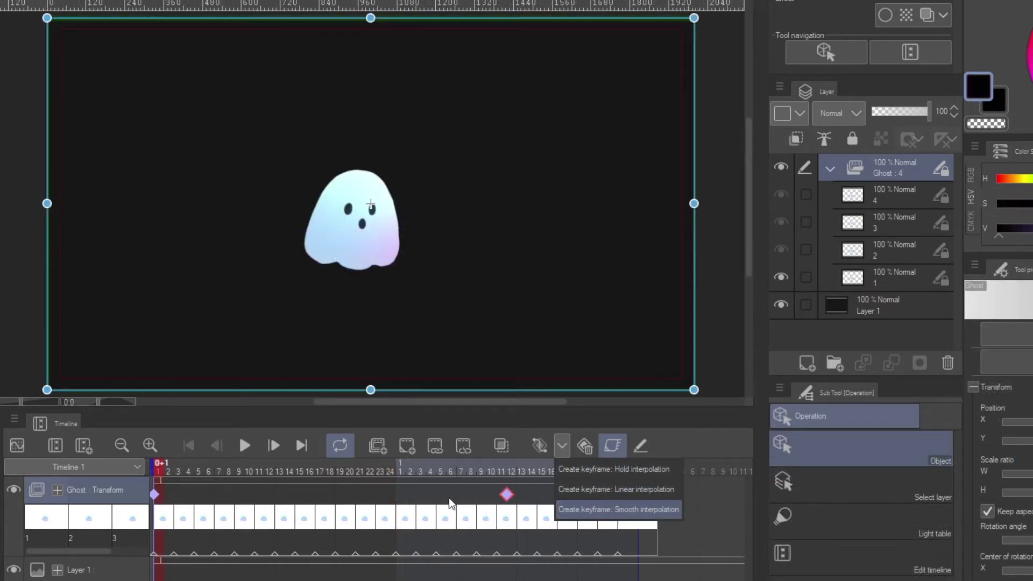
pyautogui.click(561, 447)
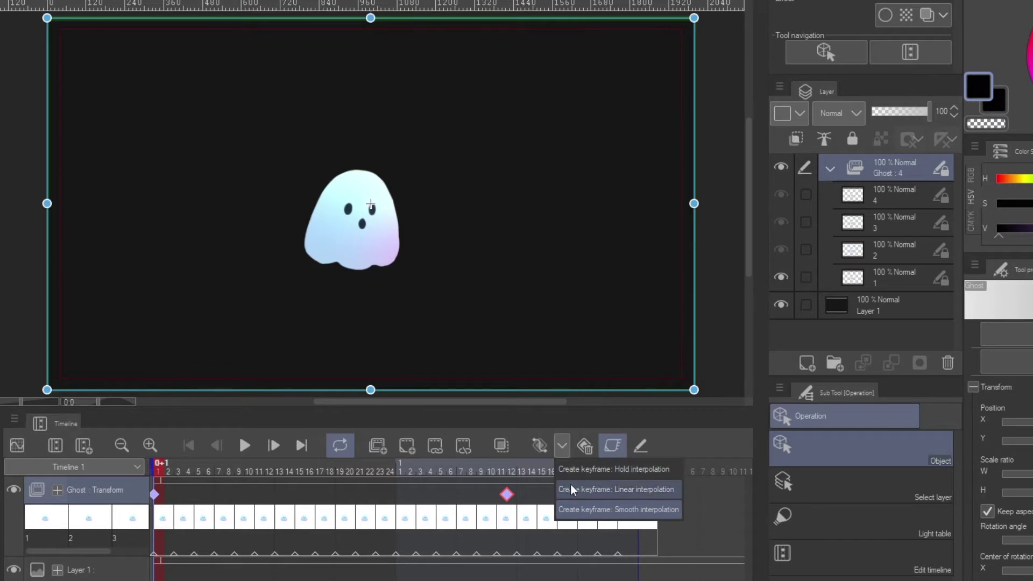
# - Move the Ghost folder's keyframe at 1+12 back to the one-second mark and switch its interpolation type
pyautogui.click(509, 499)
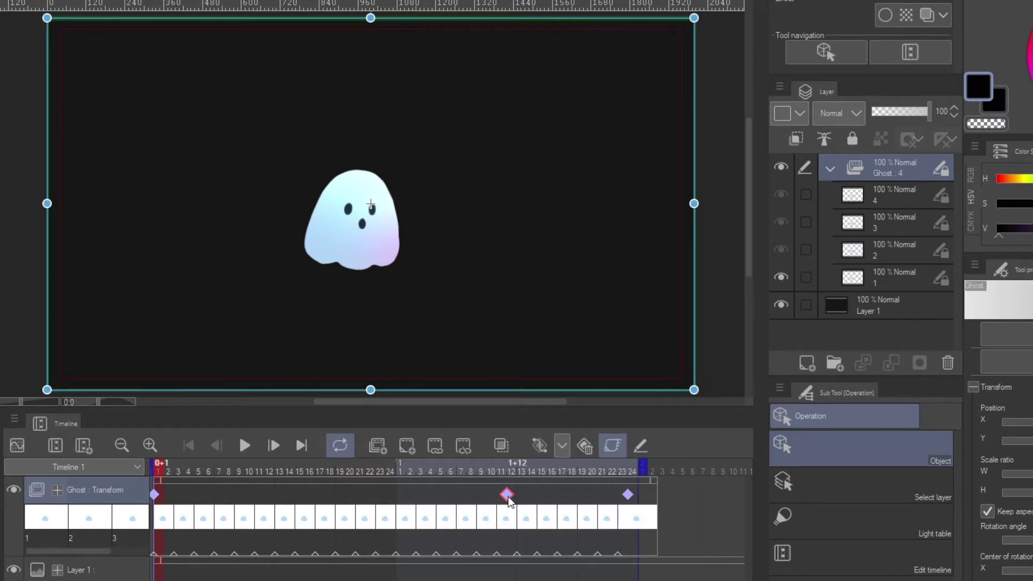
pyautogui.moveTo(507, 500); pyautogui.dragTo(400, 499)
pyautogui.rightClick(400, 499)
pyautogui.click(485, 269)
pyautogui.rightClick(400, 499)
pyautogui.click(485, 314)
pyautogui.rightClick(396, 494)
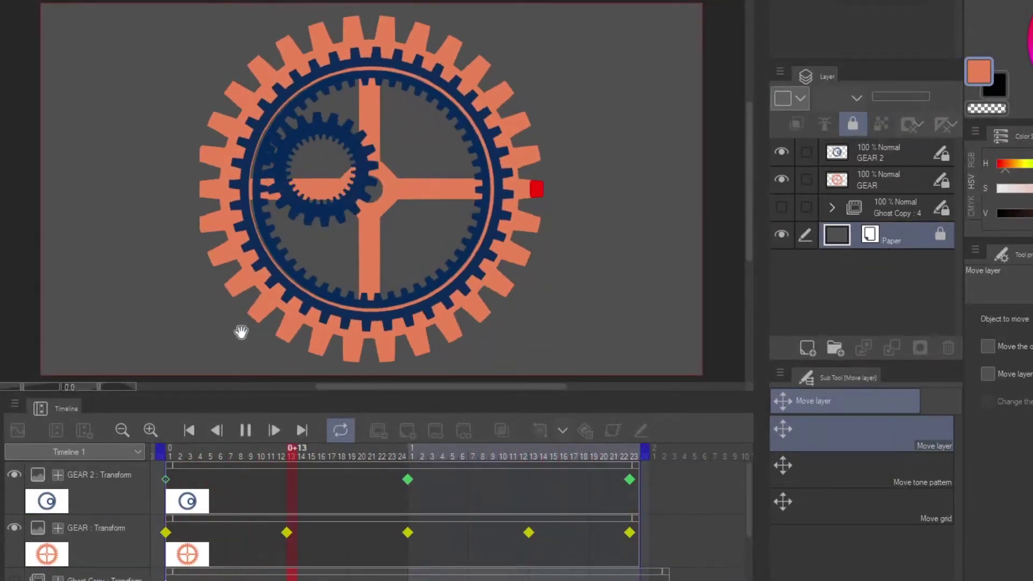
# - Stop the playback and show only the Rotate curve of GEAR 2 in the graph editor
pyautogui.click(245, 430)
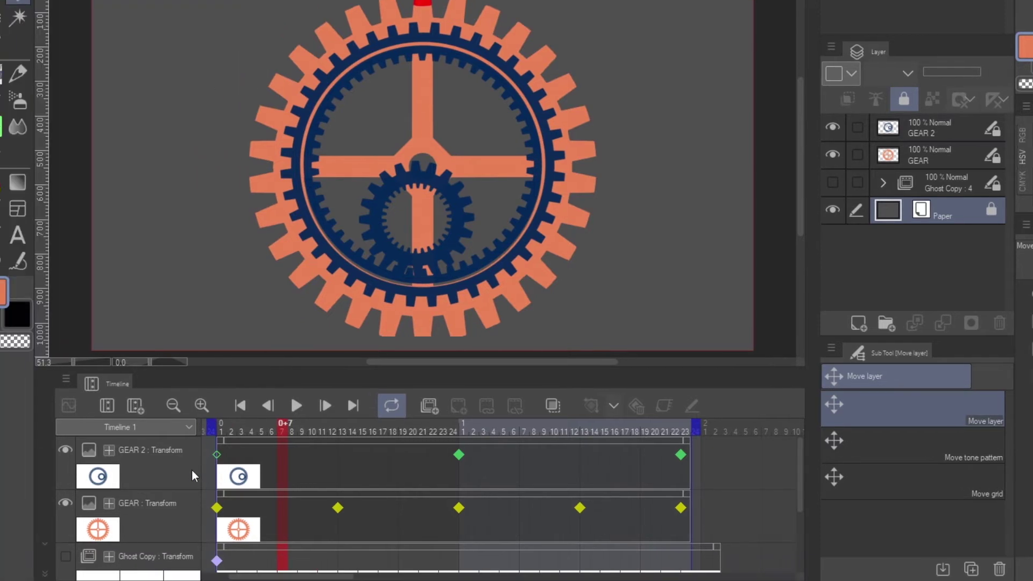
pyautogui.click(140, 494)
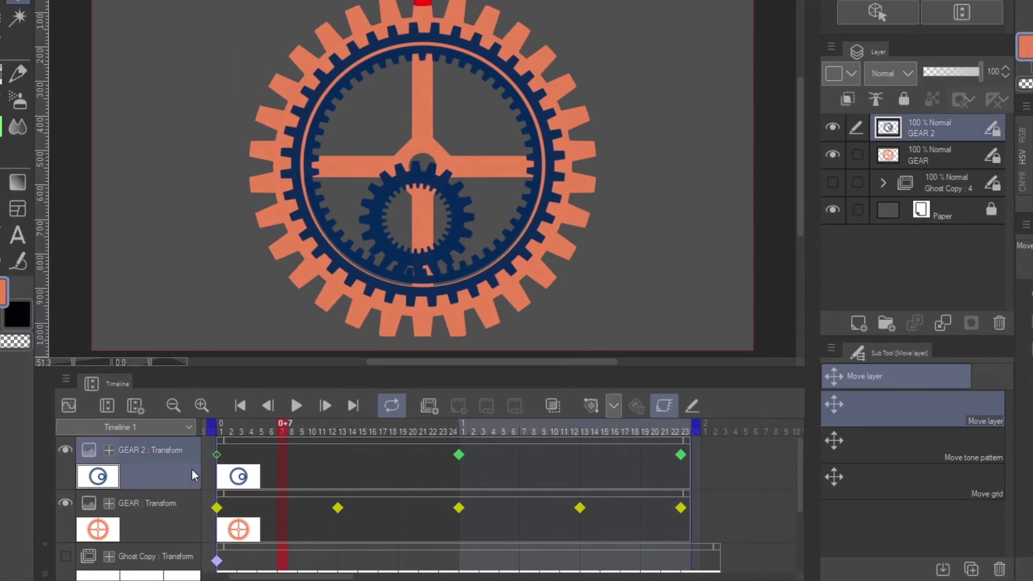
pyautogui.click(67, 408)
pyautogui.click(67, 473)
pyautogui.click(65, 496)
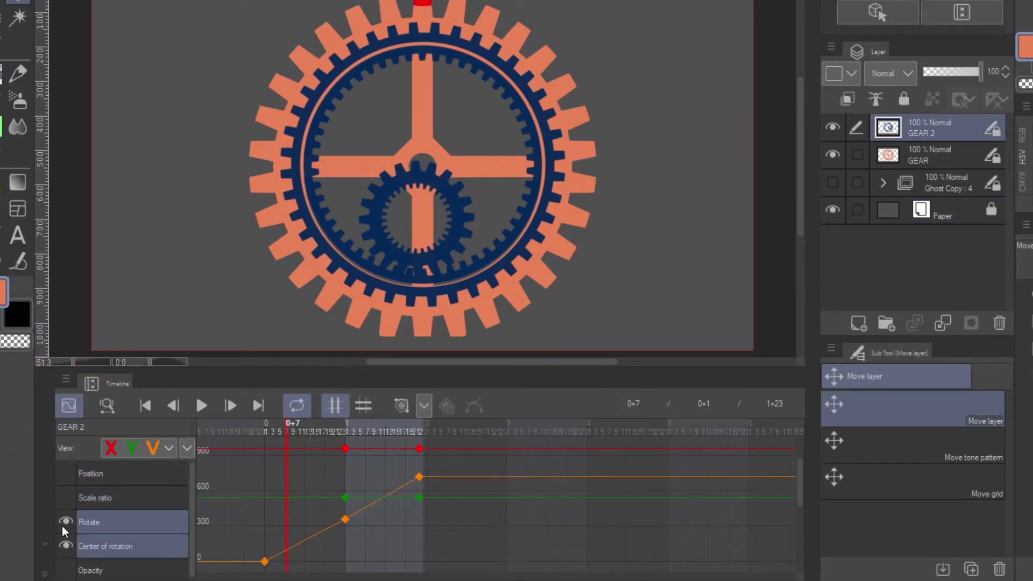
pyautogui.click(66, 546)
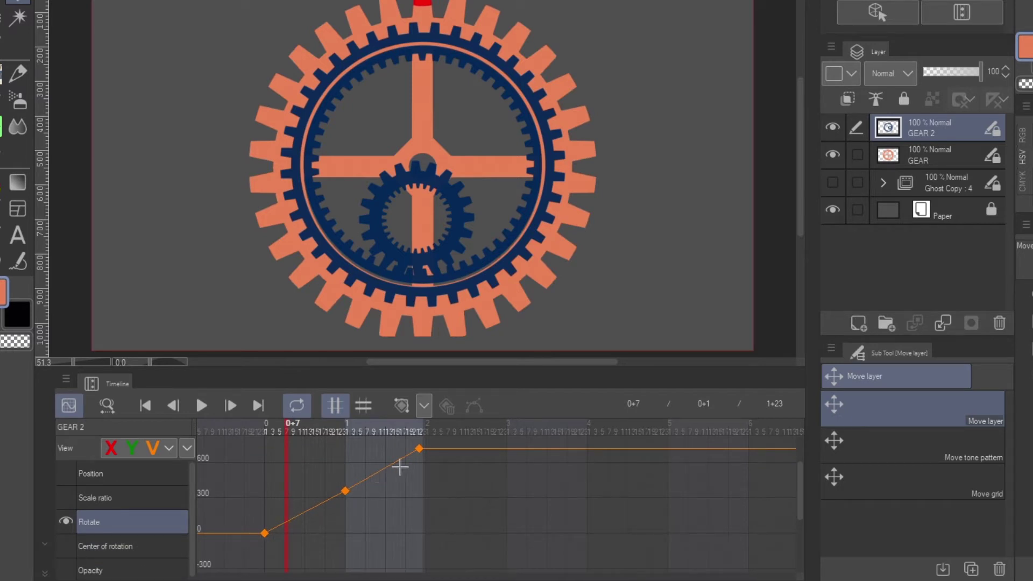
# - Reshape GEAR 2's rotation speed by moving the middle keyframe of its Rotate curve, and preview the motion
pyautogui.moveTo(336, 494); pyautogui.dragTo(259, 540)
pyautogui.moveTo(802, 485)
pyautogui.mouseDown()
pyautogui.moveTo(799, 460)
pyautogui.moveTo(784, 490)
pyautogui.moveTo(785, 481)
pyautogui.mouseUp()
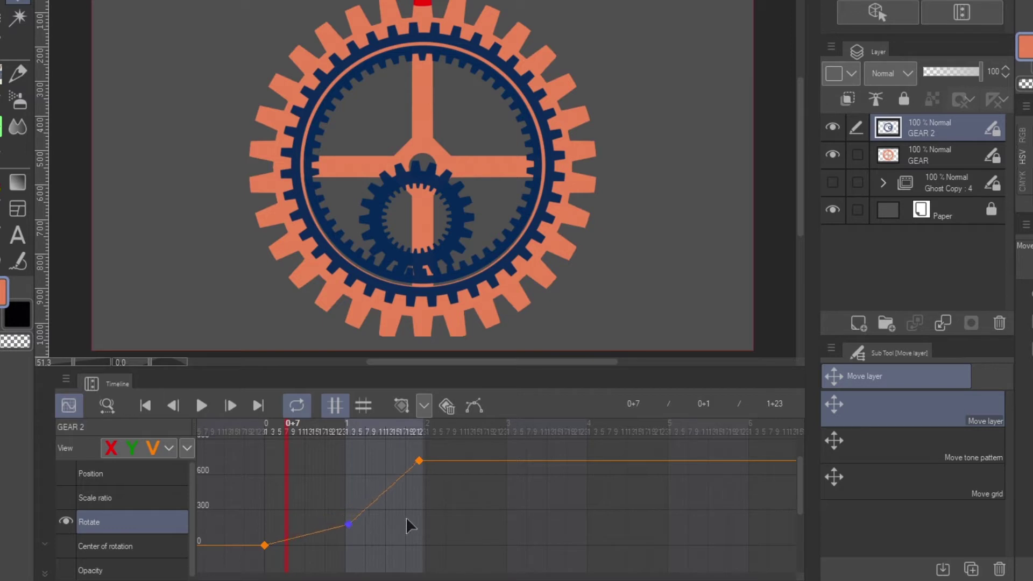
pyautogui.moveTo(406, 518); pyautogui.dragTo(337, 476)
pyautogui.click(201, 408)
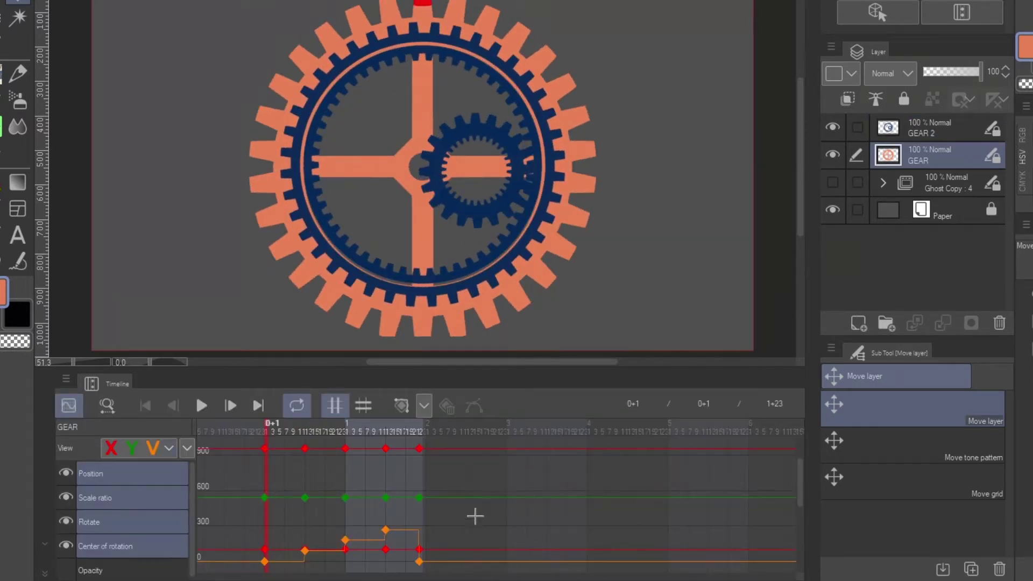
# - Isolate the stepped Rotate curve of the GEAR layer in the graph editor and preview its motion
pyautogui.keyDown('ctrl'); pyautogui.click(67, 474); pyautogui.keyUp('ctrl')
pyautogui.keyDown('ctrl'); pyautogui.click(73, 498); pyautogui.keyUp('ctrl')
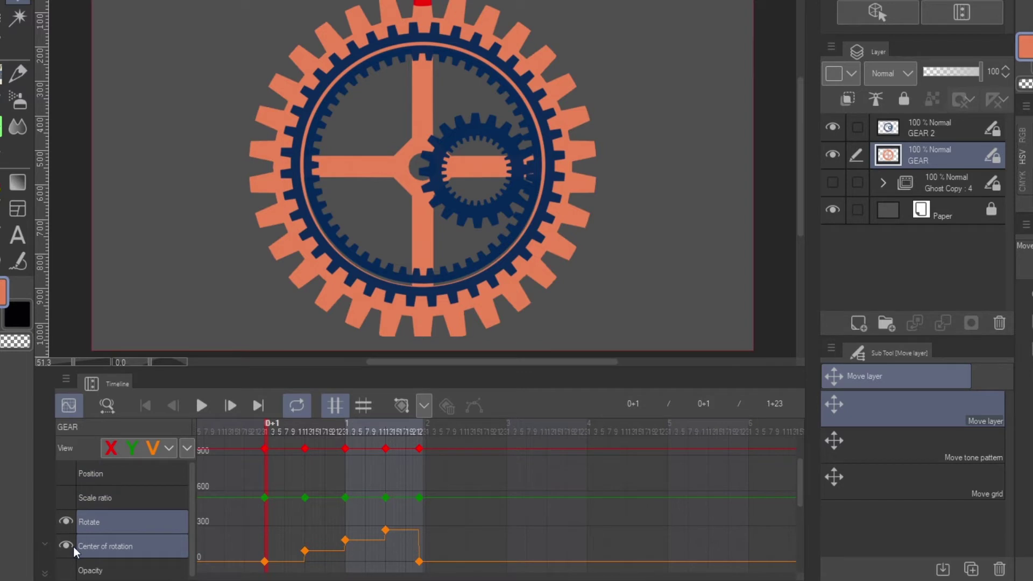
pyautogui.keyDown('ctrl'); pyautogui.click(74, 546); pyautogui.keyUp('ctrl')
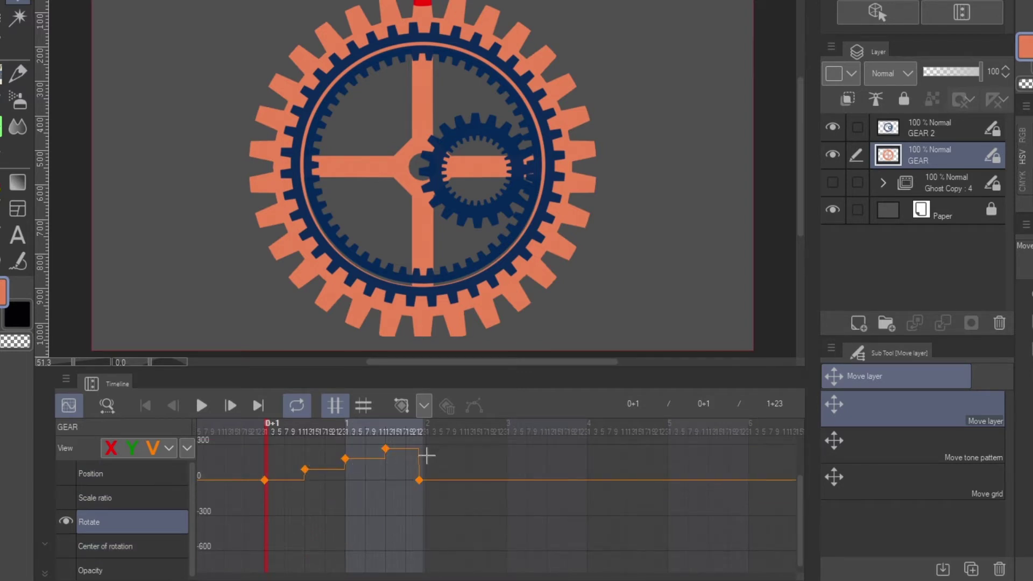
pyautogui.click(201, 409)
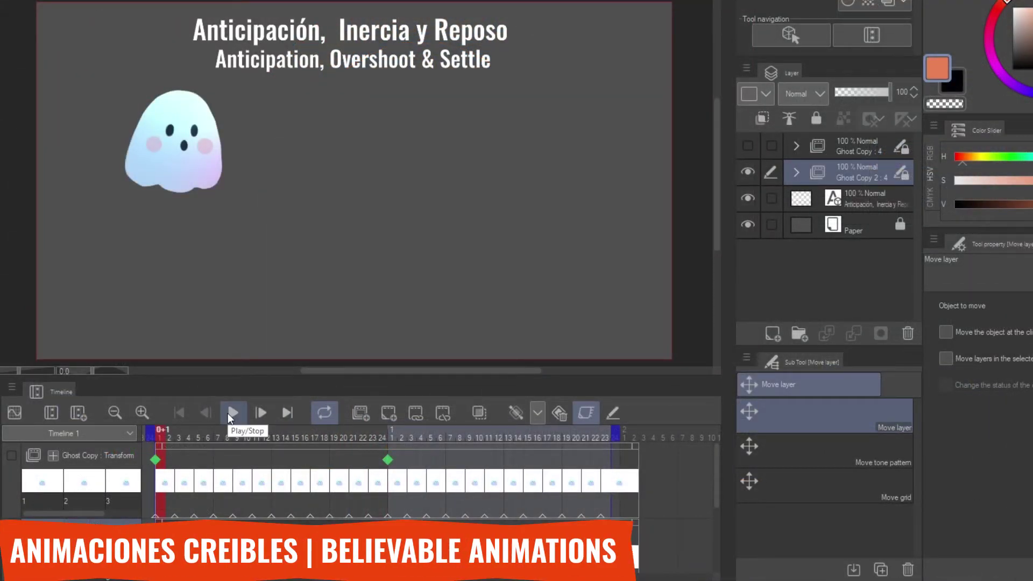
# - Switch both Ghost Copy transform keyframes to smooth interpolation, previewing the ghost's movement before and after the change
pyautogui.click(229, 413)
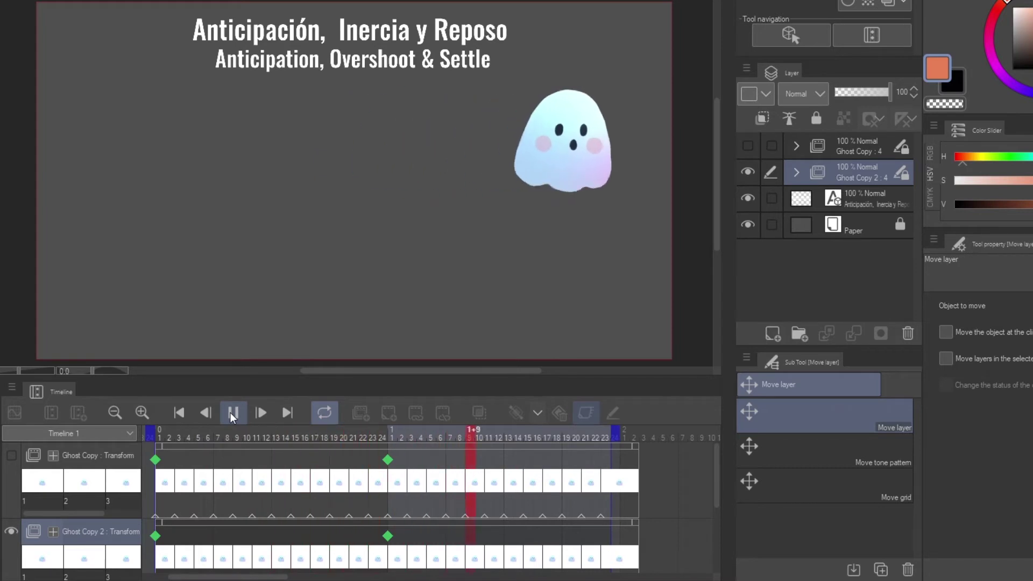
pyautogui.click(230, 412)
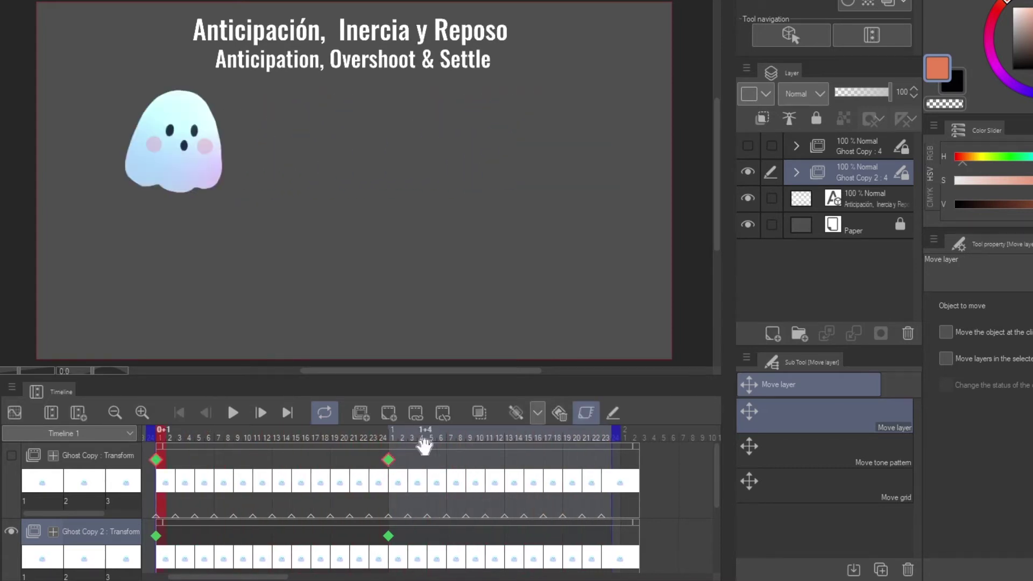
pyautogui.rightClick(386, 463)
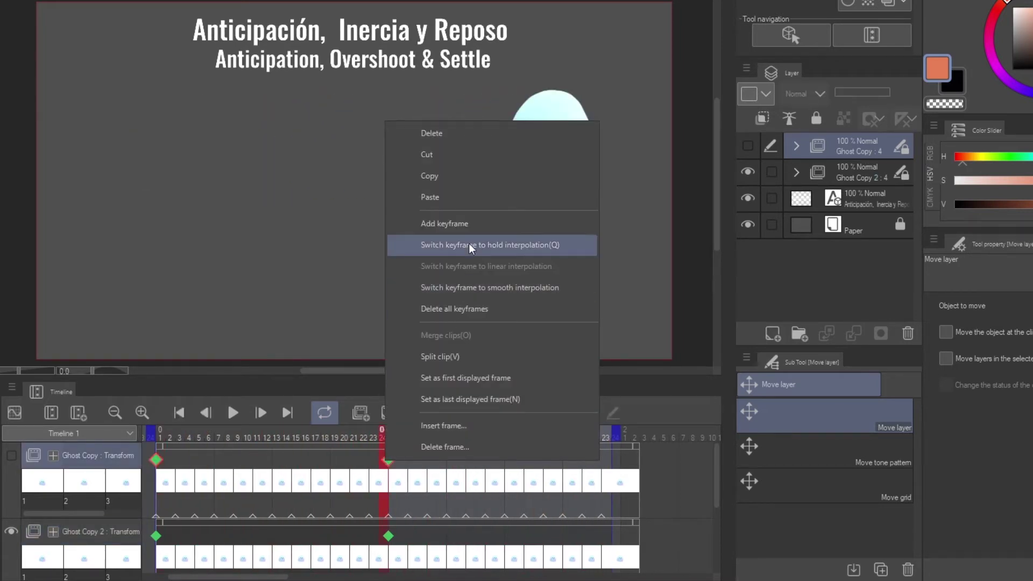
pyautogui.click(471, 287)
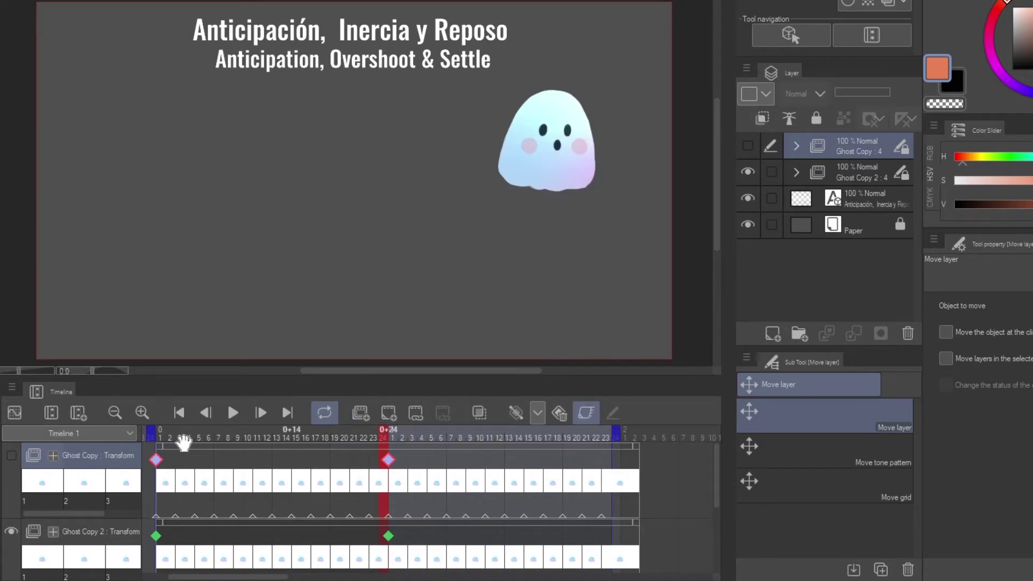
pyautogui.click(176, 418)
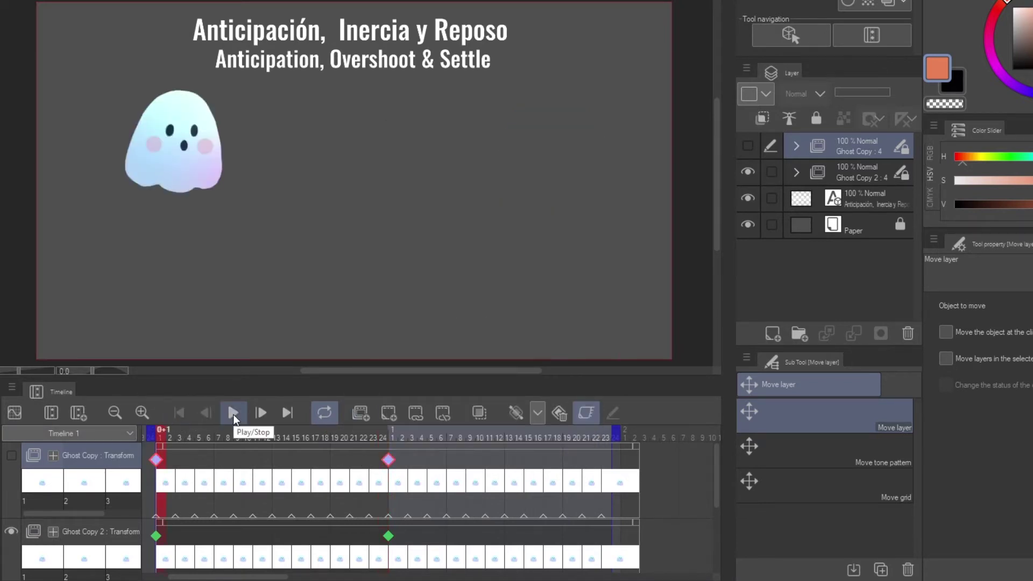
pyautogui.click(233, 413)
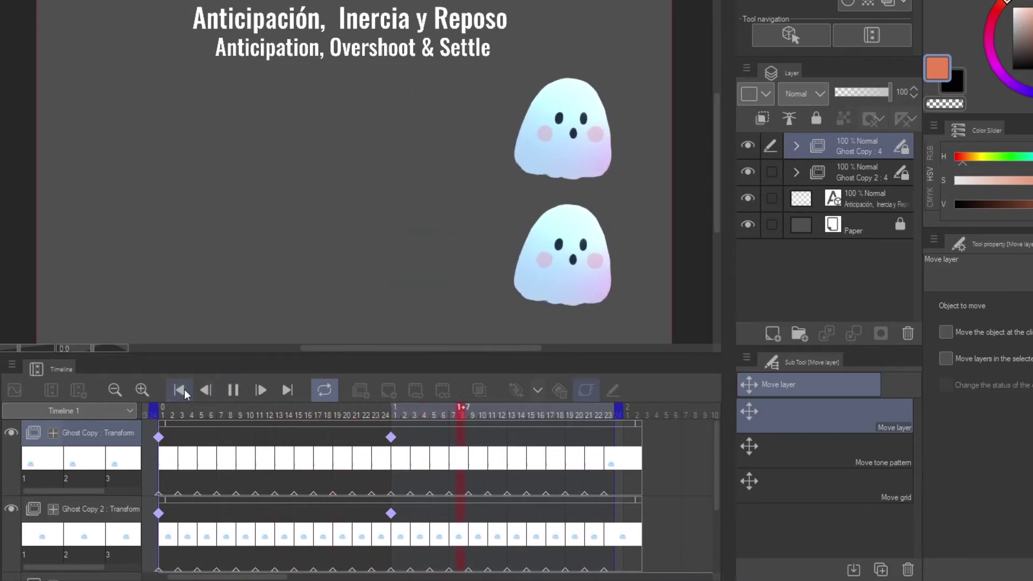
# - Return to the first frame and show only the Position curve of Ghost Copy in the graph editor
pyautogui.click(181, 390)
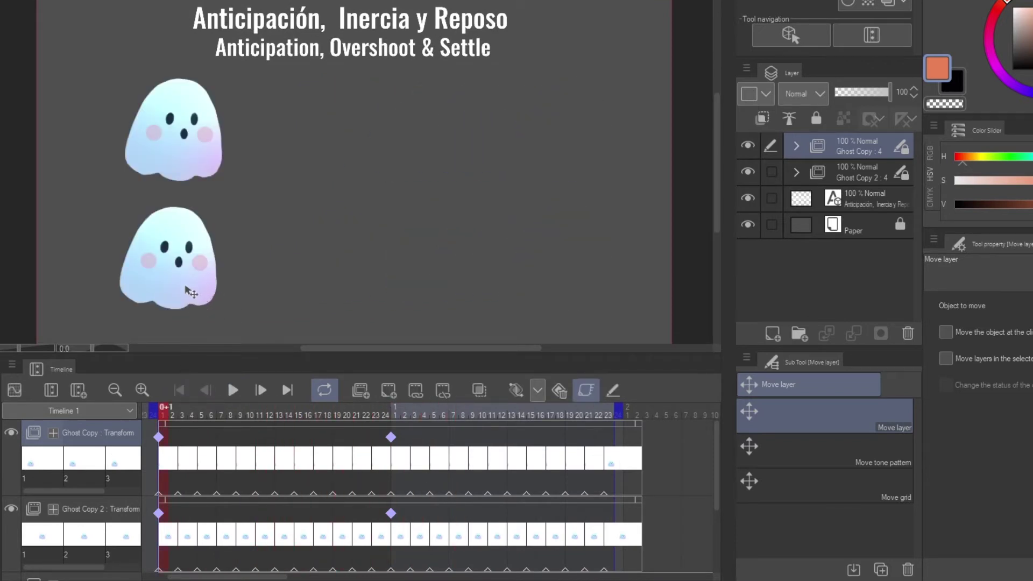
pyautogui.moveTo(192, 293); pyautogui.dragTo(615, 275)
pyautogui.hotkey('ctrl', 'z')
pyautogui.click(39, 434)
pyautogui.click(15, 393)
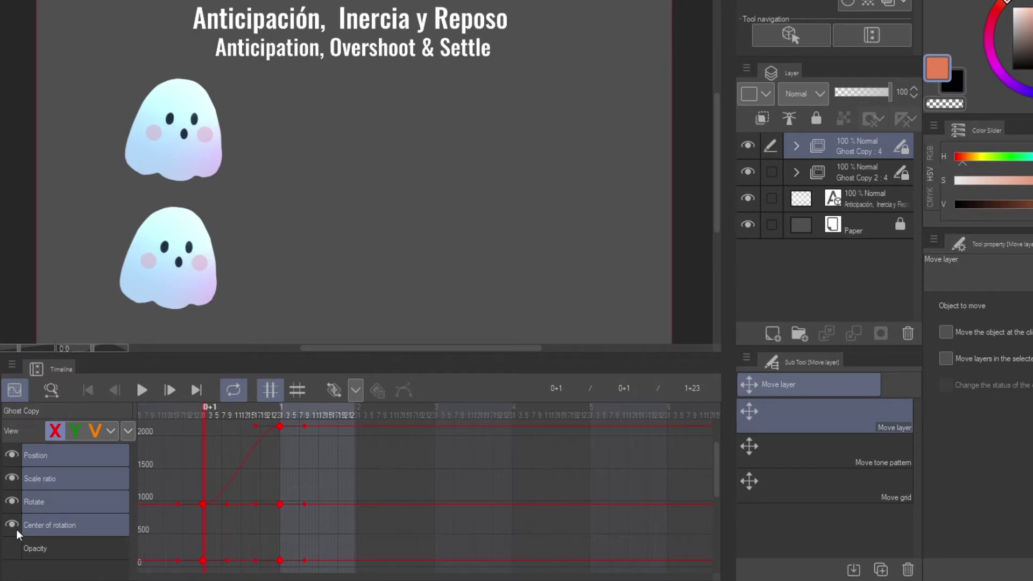
pyautogui.click(16, 530)
pyautogui.click(14, 501)
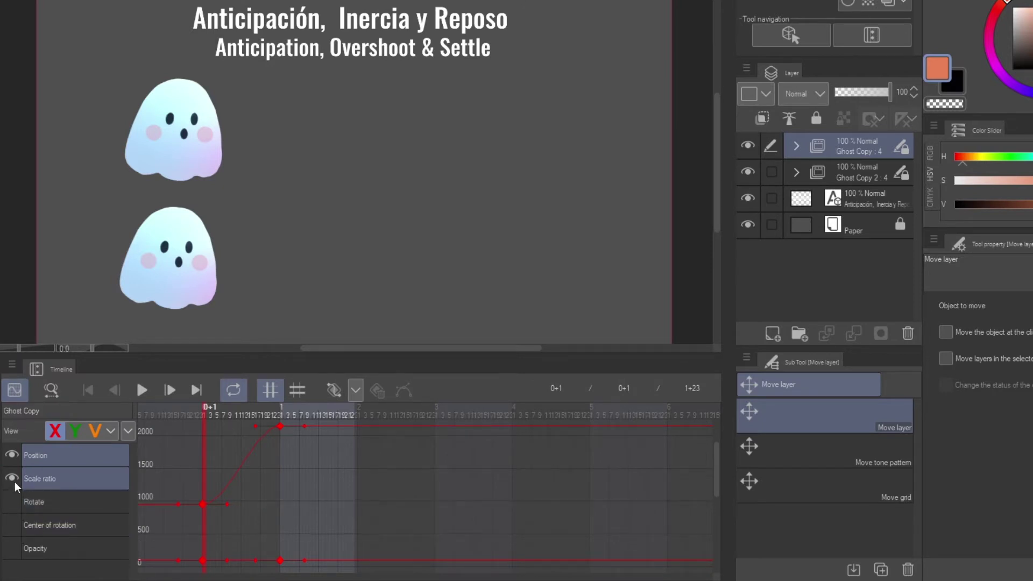
pyautogui.click(13, 480)
# - Tilt the Position keyframes' handles so the X curve dips at the start and overshoots at the end, and preview the movement
pyautogui.click(59, 390)
pyautogui.moveTo(218, 505); pyautogui.dragTo(694, 477)
pyautogui.scroll(3, 712, 434)
pyautogui.scroll(1, 709, 460)
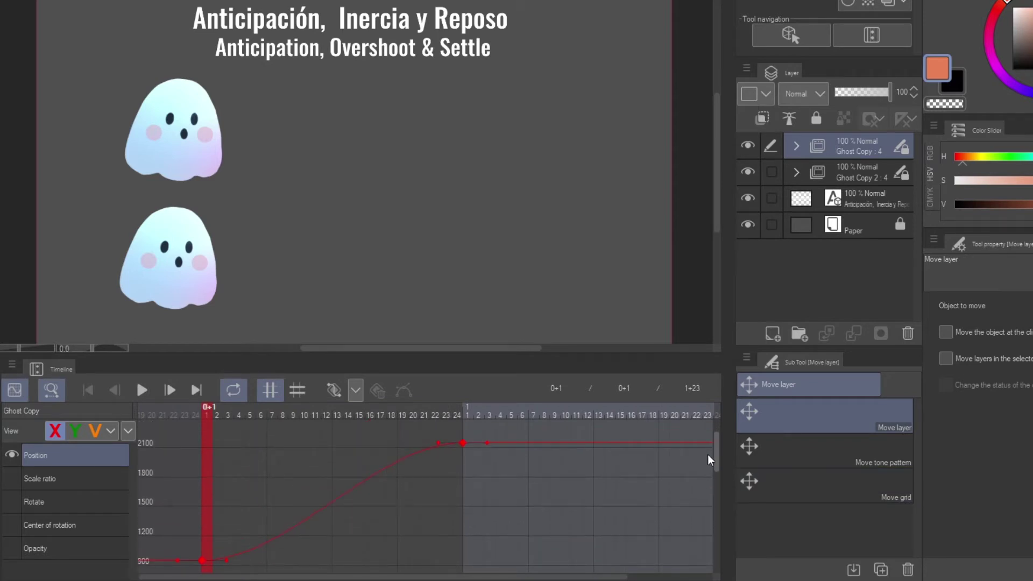
pyautogui.click(202, 553)
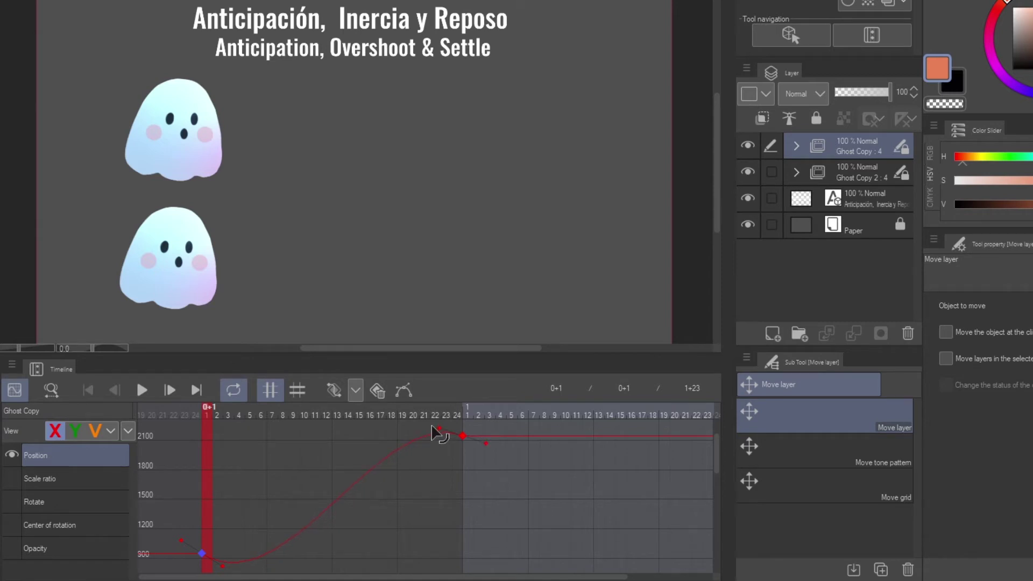
pyautogui.click(147, 393)
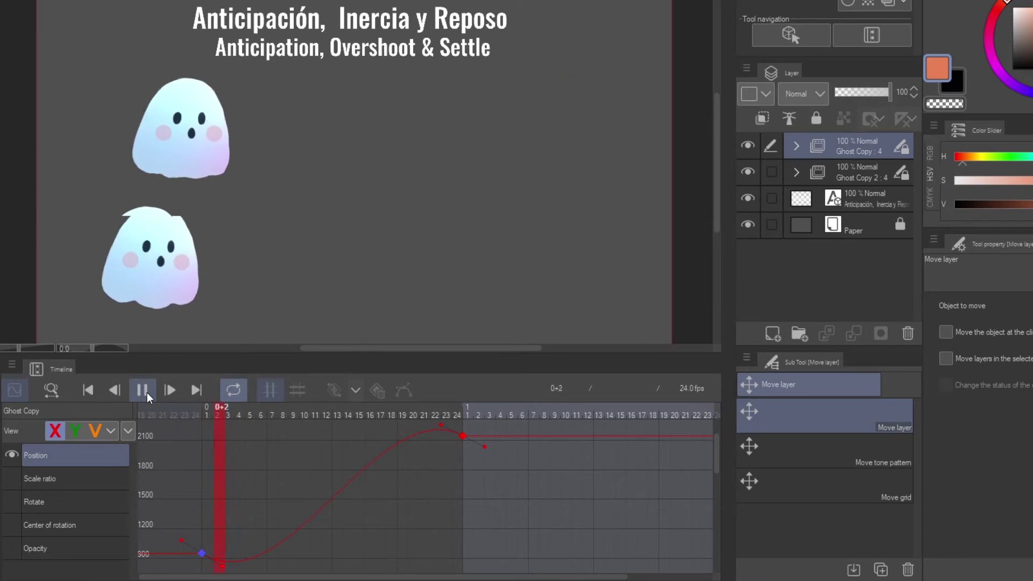
pyautogui.click(147, 392)
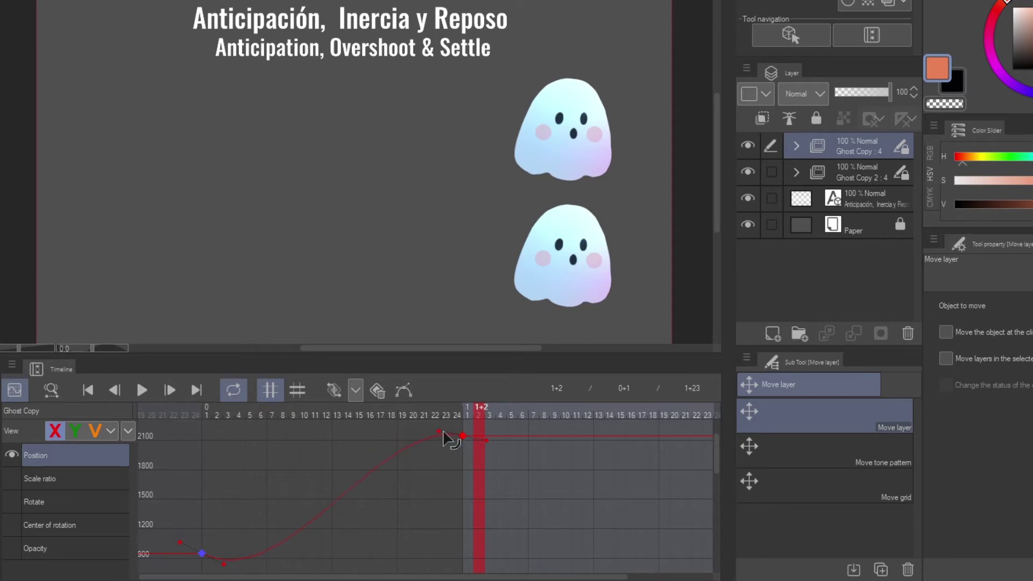
# - Soften the Position curve's end overshoot and delay its last keyframe by about four frames, previewing from the first frame
pyautogui.click(143, 391)
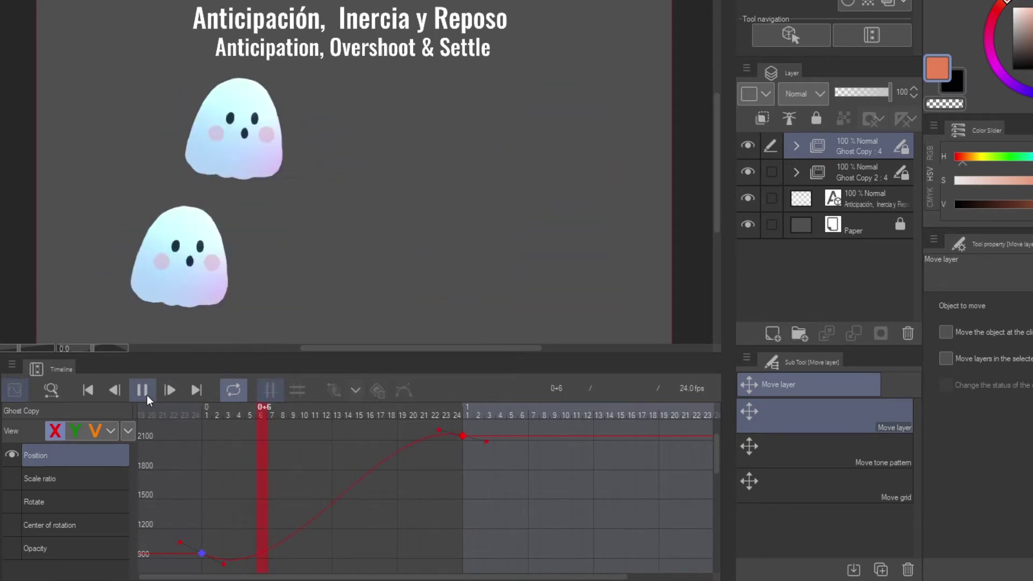
pyautogui.moveTo(464, 435); pyautogui.dragTo(381, 417)
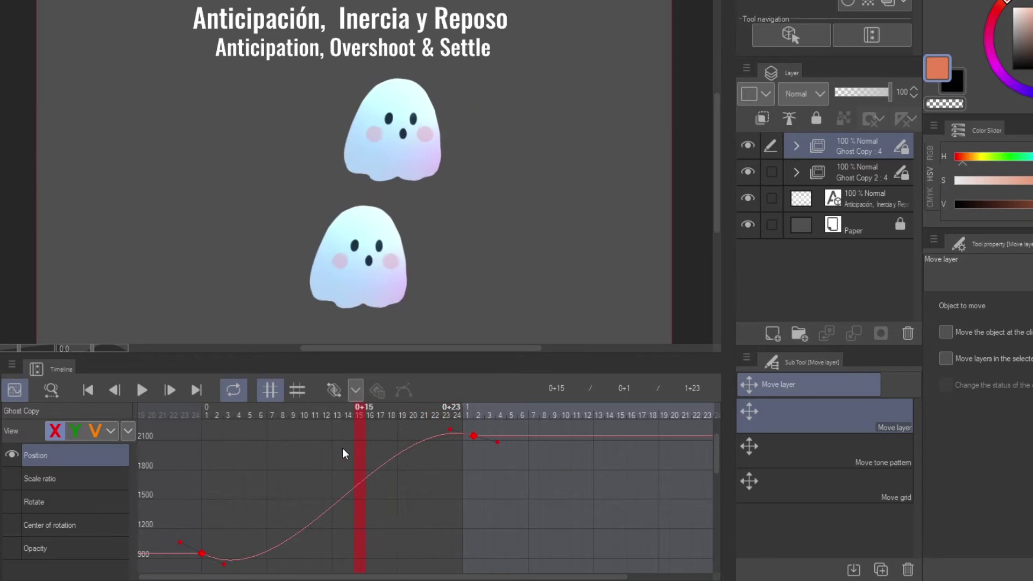
pyautogui.click(87, 390)
pyautogui.click(142, 389)
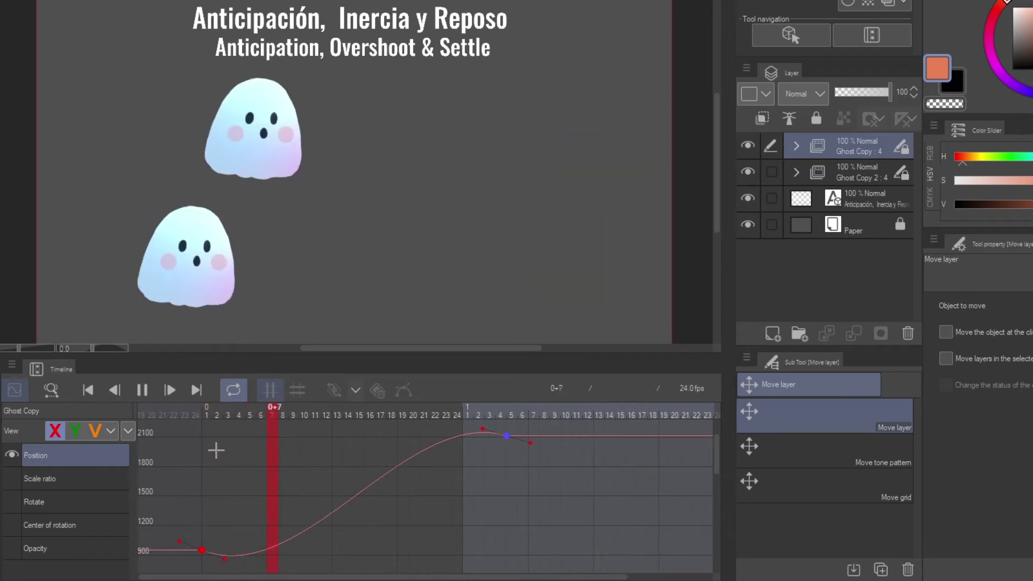
pyautogui.click(84, 394)
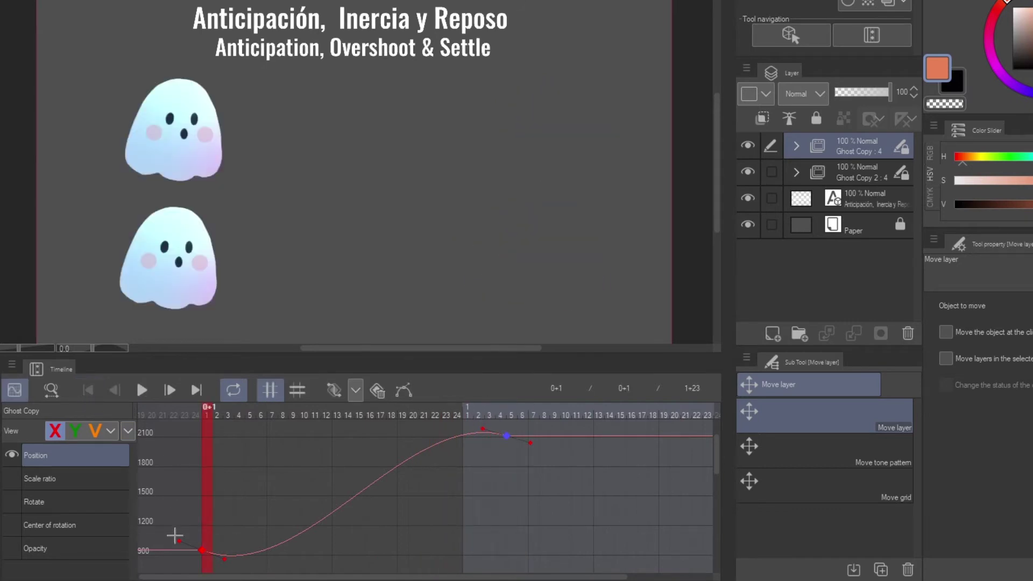
# - Shape Ghost Copy's Rotate curve to dip to about -5, rise to about 3 and end near -3, and return to the first frame
pyautogui.click(73, 506)
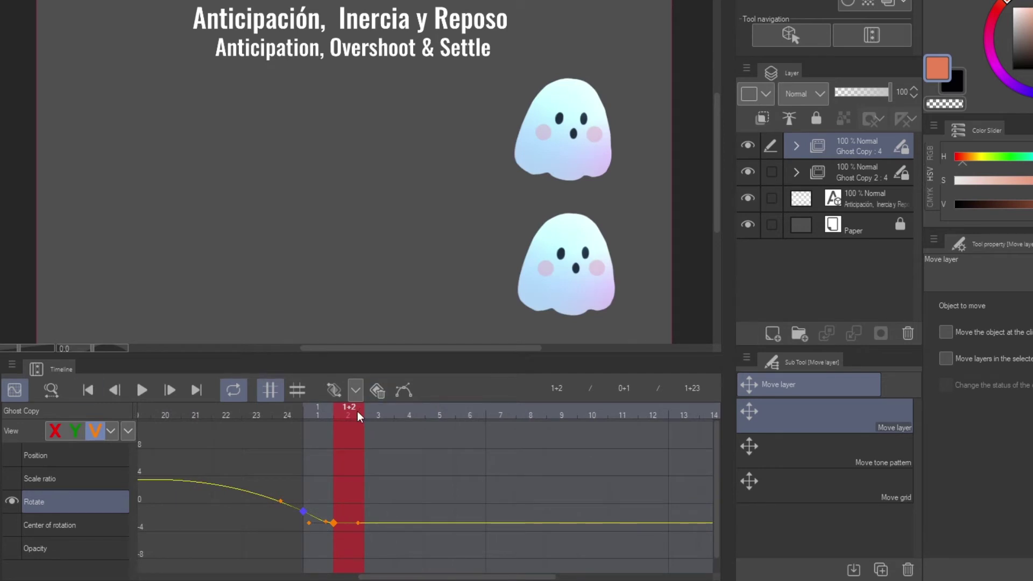
pyautogui.click(88, 390)
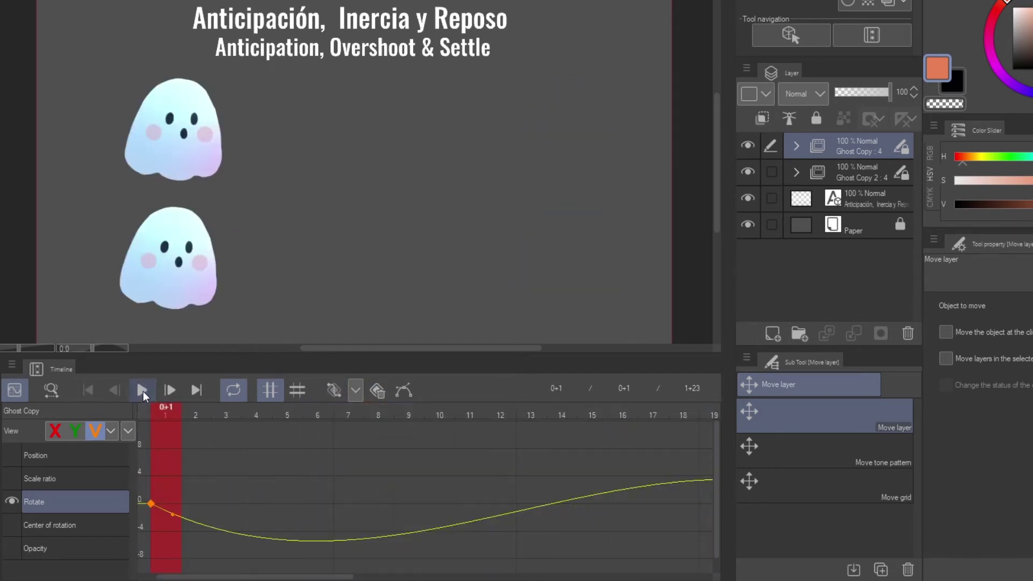
# - Play the animation from the first frame to preview Ghost Copy's movement
pyautogui.click(143, 390)
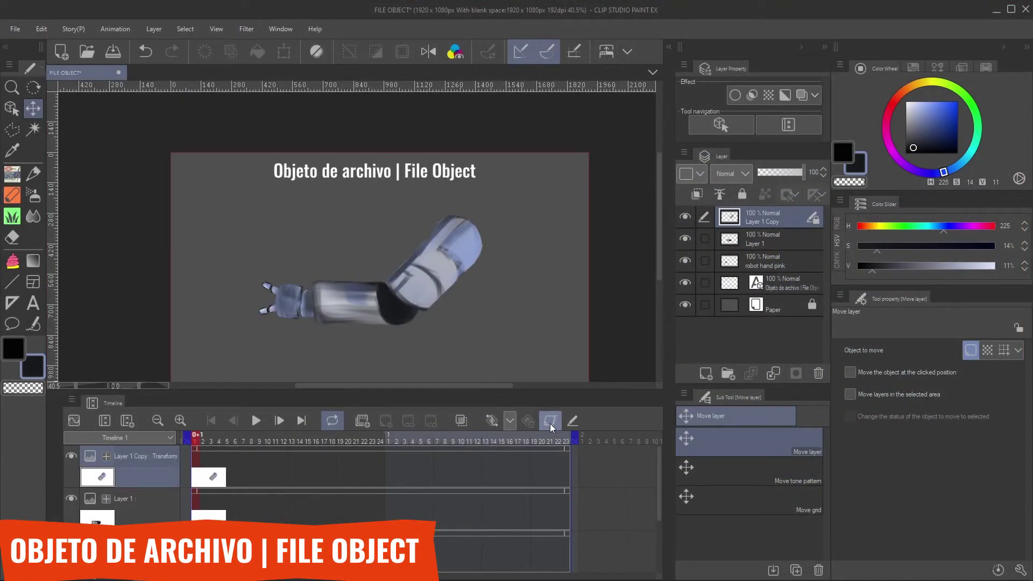
# - Try rotating Layer 1 Copy with keyframe editing enabled, undo the rotation and disable keyframes on the layer
pyautogui.click(550, 424)
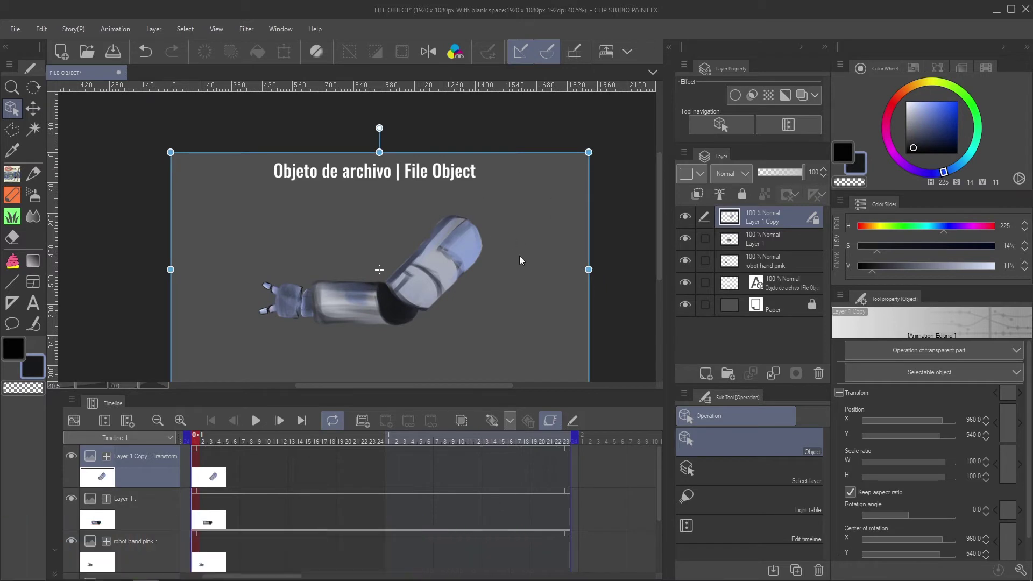
pyautogui.scroll(-2, 658, 228)
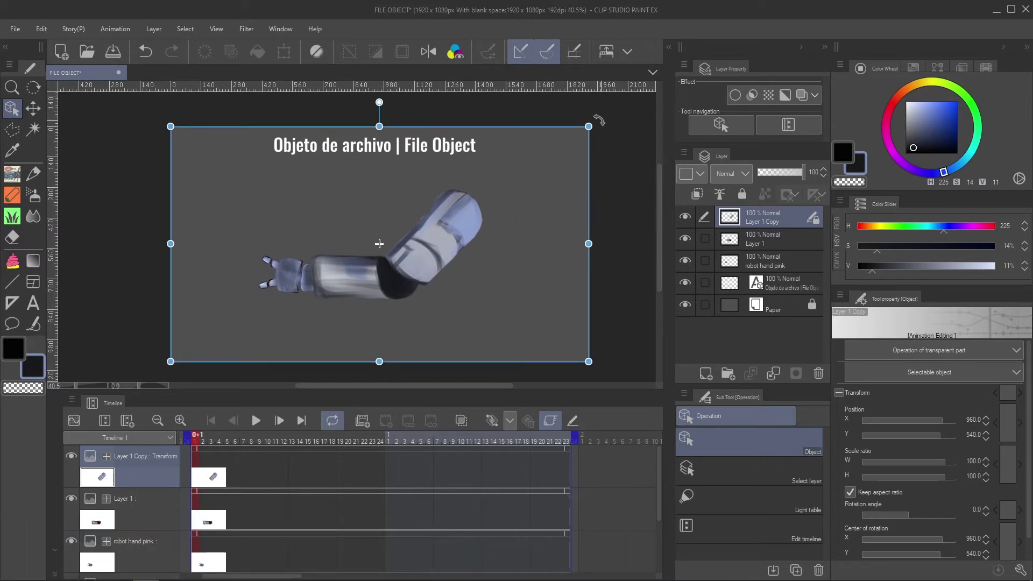
pyautogui.moveTo(597, 119); pyautogui.dragTo(569, 88)
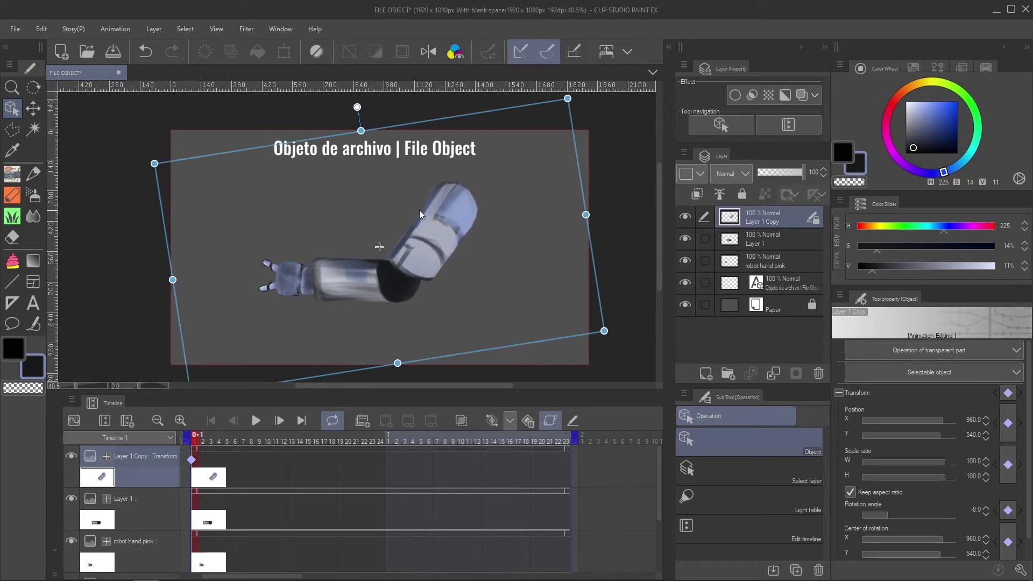
pyautogui.hotkey('ctrl', 'z')
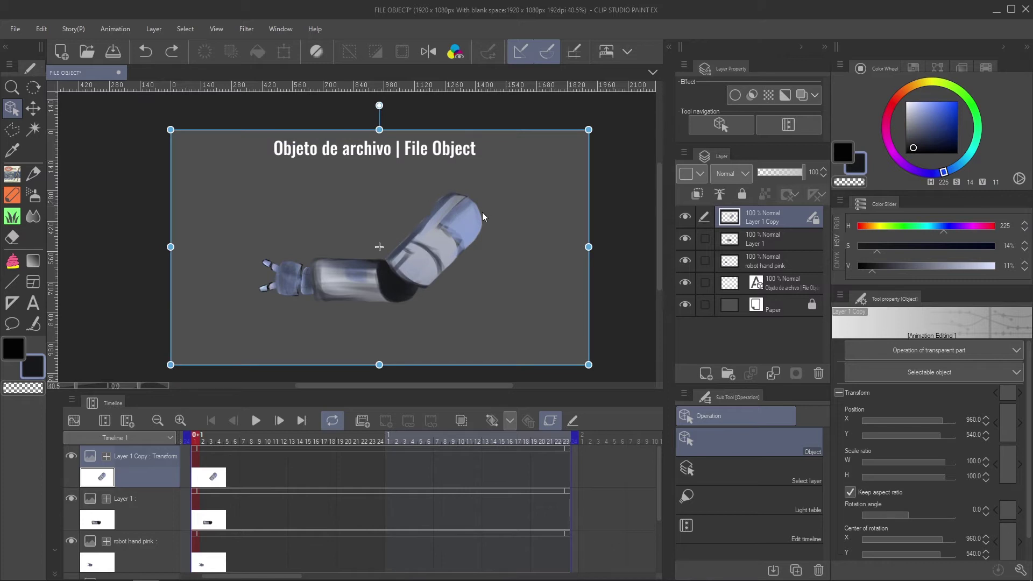
pyautogui.click(551, 420)
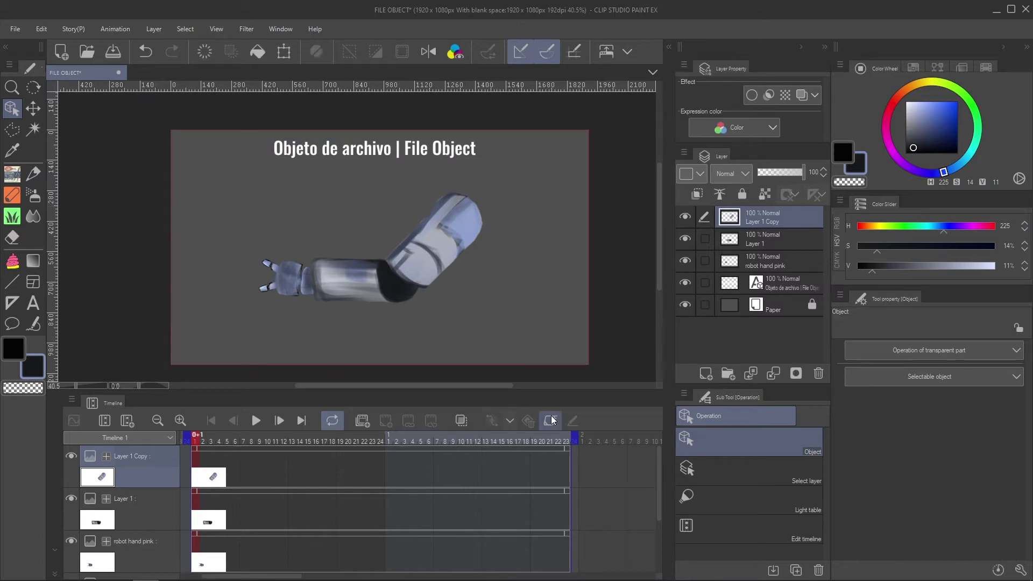
# - Convert Layer 1 Copy to a file object from its drawing area, saved as Layer 1 Copy.clip
pyautogui.rightClick(766, 223)
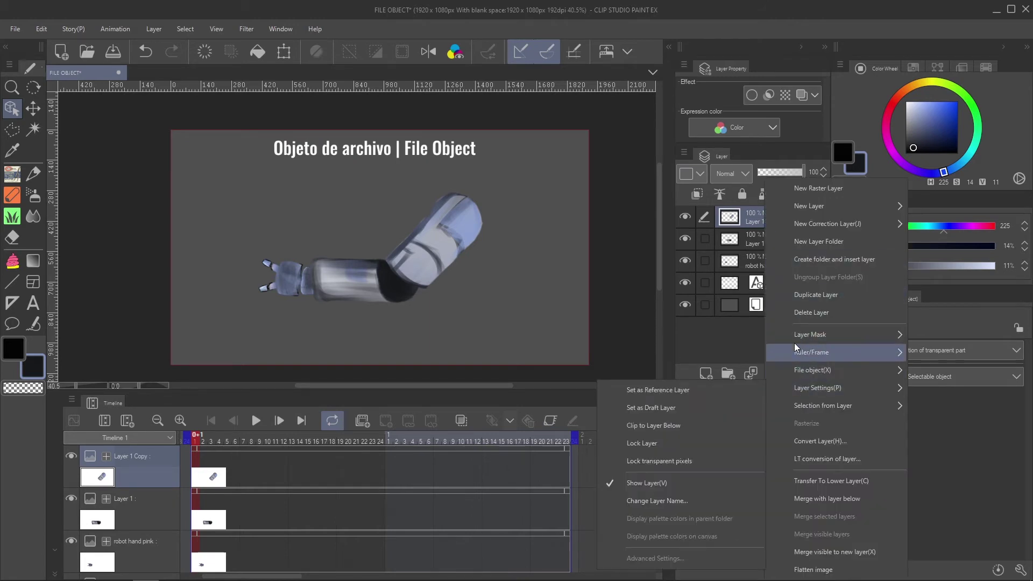
pyautogui.moveTo(821, 373)
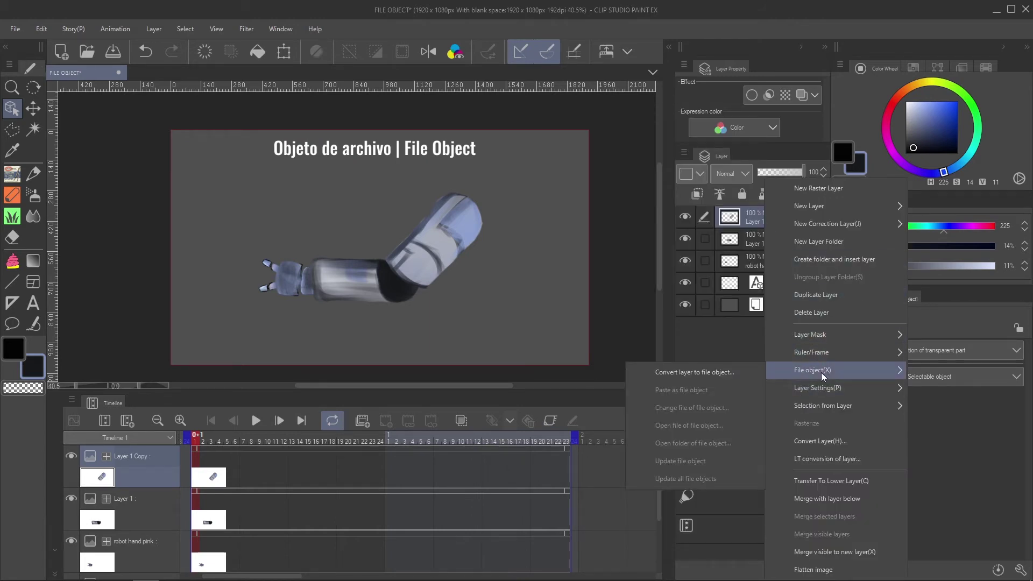
pyautogui.click(702, 375)
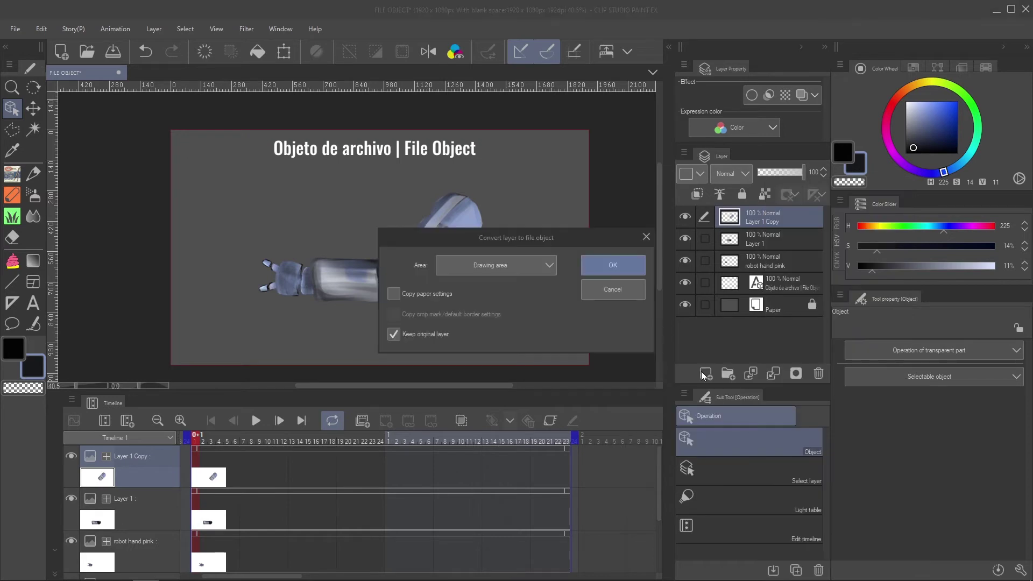
pyautogui.click(590, 267)
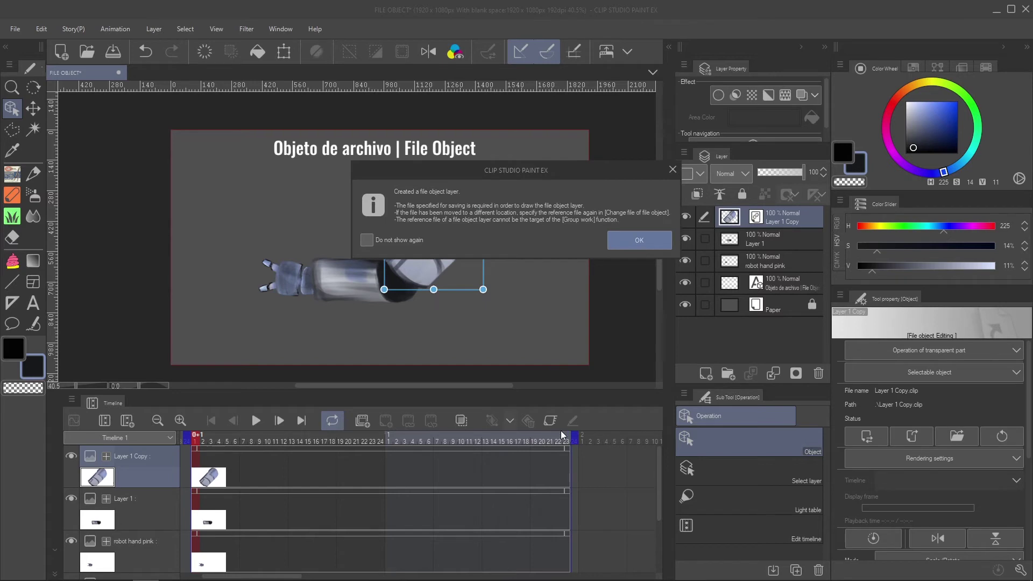
pyautogui.click(619, 242)
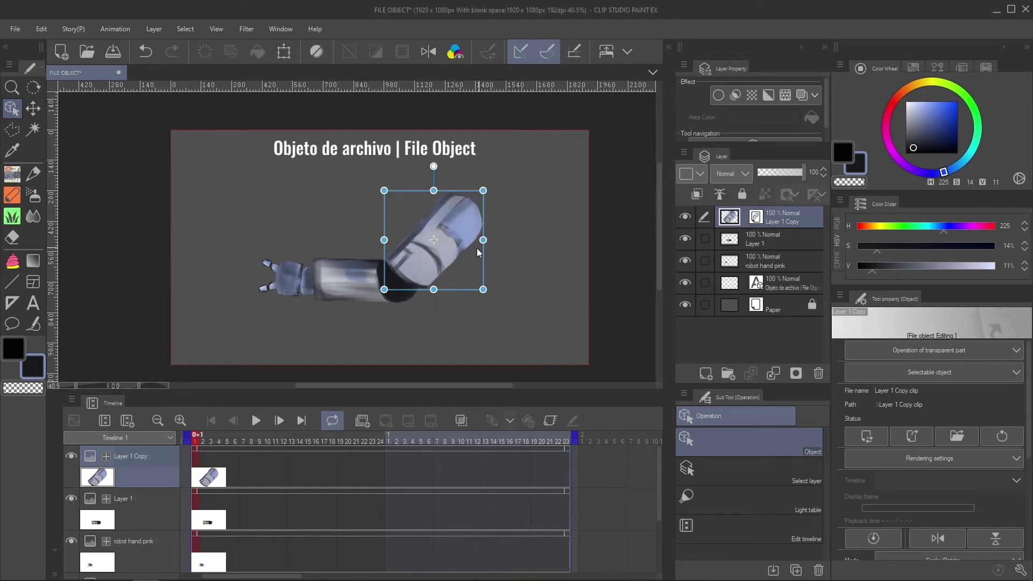
# - Test-rotate the upper arm's file object, undo the rotation and enable keyframes on Layer 1 Copy
pyautogui.moveTo(494, 181)
pyautogui.mouseDown()
pyautogui.moveTo(490, 171)
pyautogui.moveTo(500, 187)
pyautogui.mouseUp()
pyautogui.hotkey('ctrl', 'z')
pyautogui.click(550, 420)
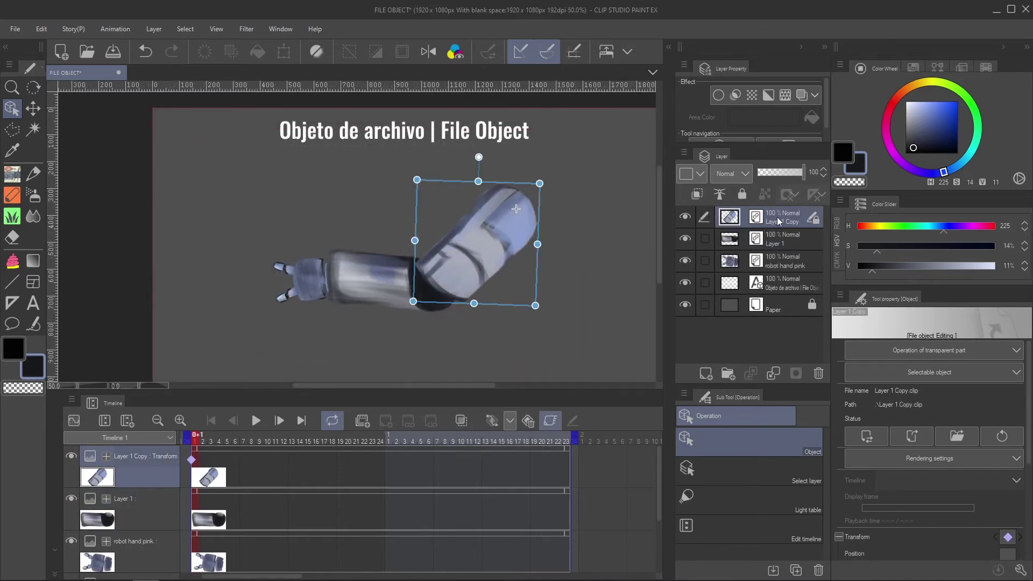
# - Open the source file of the Layer 1 Copy file object and add a new raster layer above the arm
pyautogui.rightClick(777, 221)
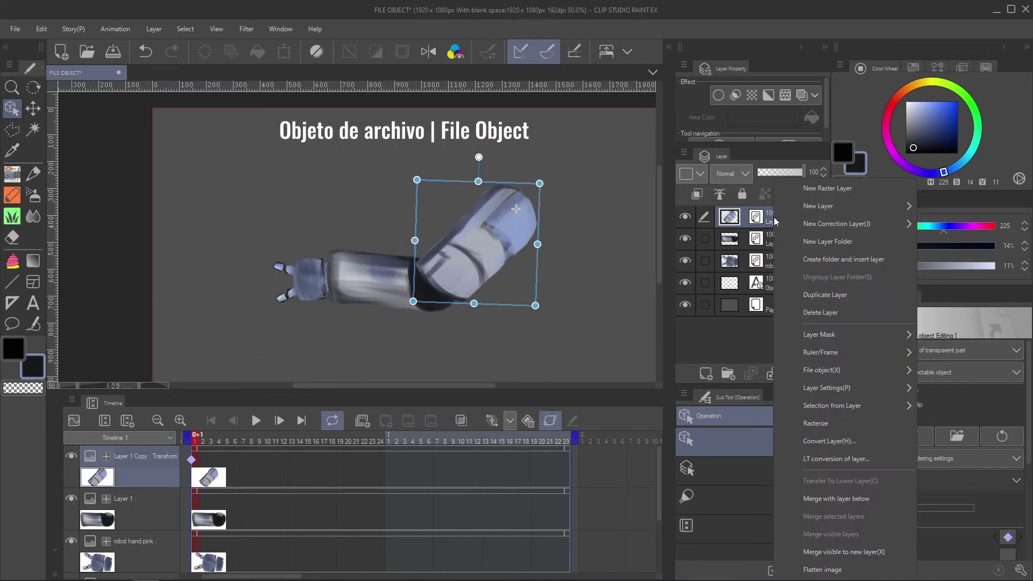
pyautogui.moveTo(813, 371)
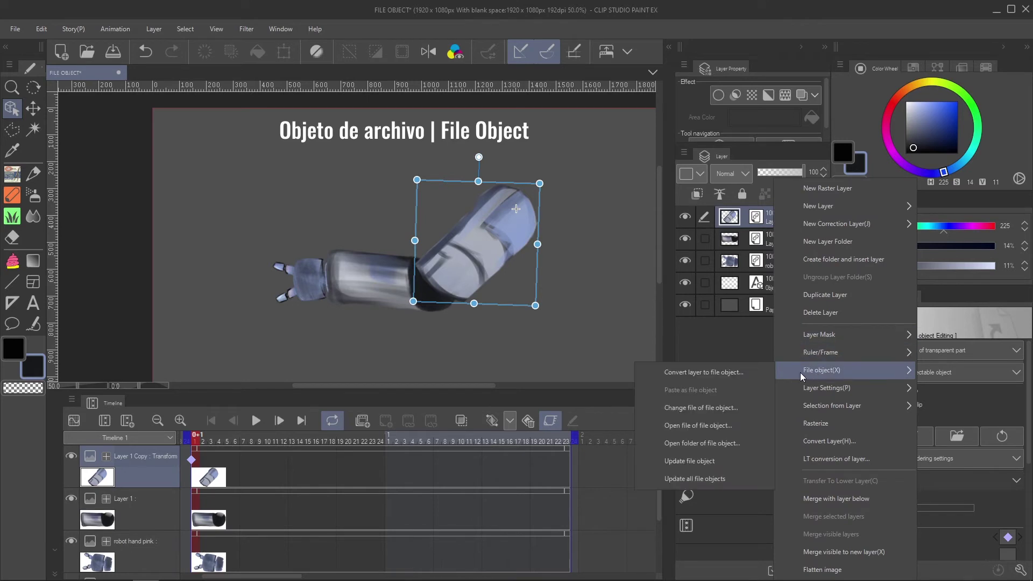
pyautogui.click(706, 429)
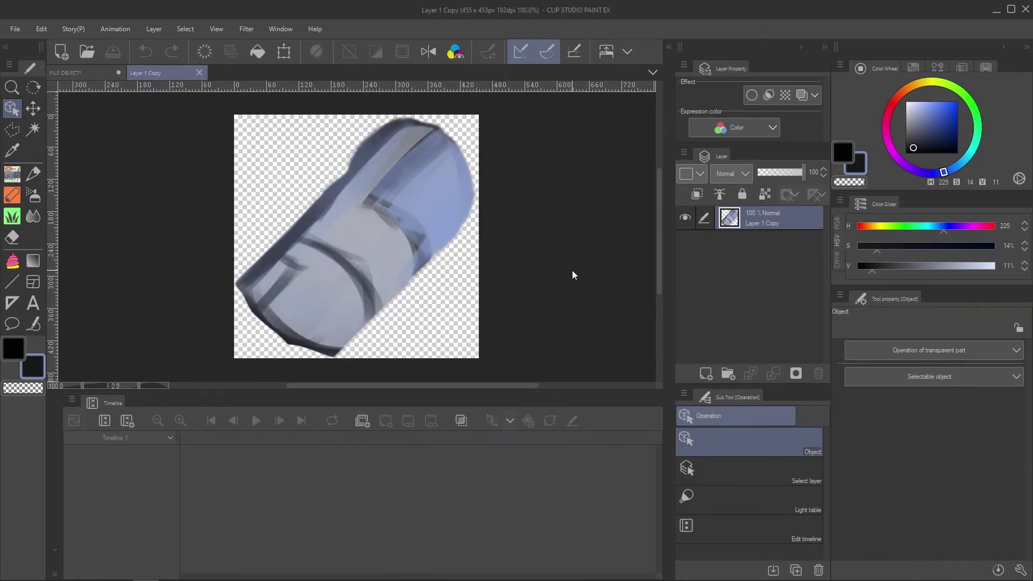
pyautogui.click(705, 374)
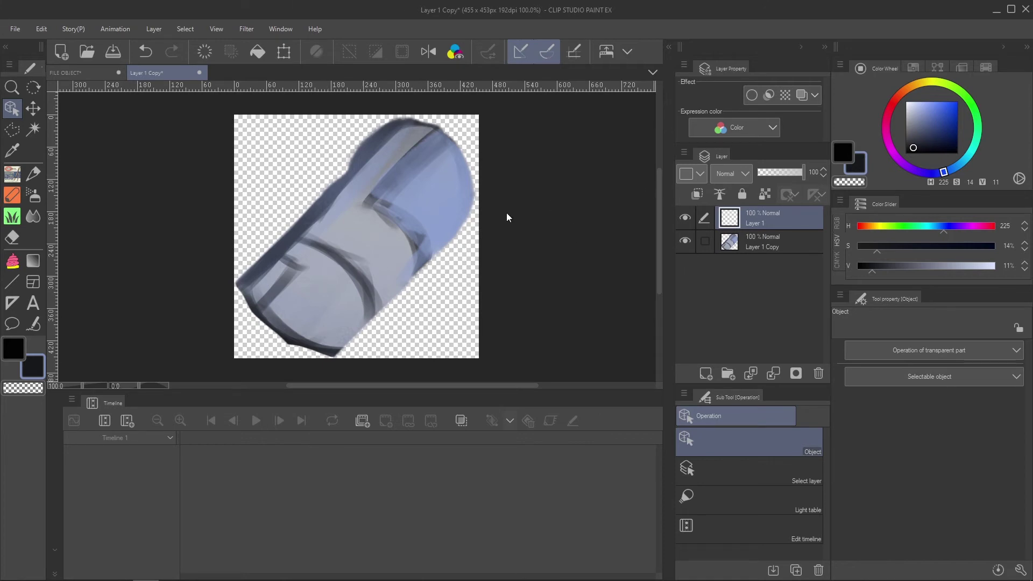
# - Draw a few dark detail strokes across the upper arm on the new layer with a smaller KNKL CHALK brush
pyautogui.press('b')
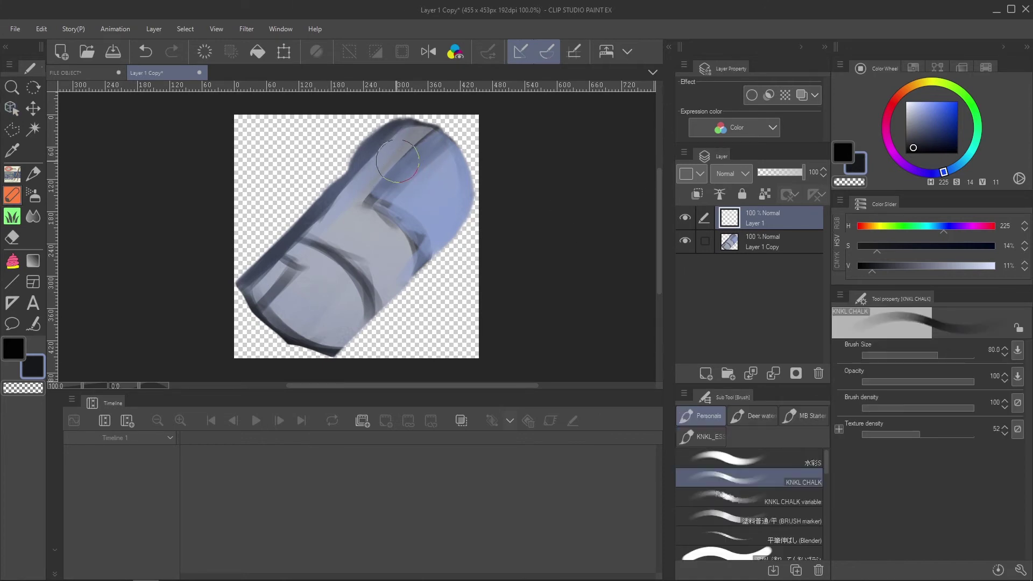
pyautogui.press('[')
pyautogui.press('[')
pyautogui.press('[')
pyautogui.press('[')
pyautogui.press('[')
pyautogui.moveTo(375, 197)
pyautogui.mouseDown()
pyautogui.moveTo(465, 129)
pyautogui.moveTo(396, 170)
pyautogui.moveTo(378, 202)
pyautogui.moveTo(422, 263)
pyautogui.mouseUp()
pyautogui.moveTo(417, 228); pyautogui.dragTo(463, 266)
pyautogui.hotkey('ctrl', 'z')
pyautogui.moveTo(458, 177); pyautogui.dragTo(409, 224)
pyautogui.hotkey('ctrl', 'z')
pyautogui.moveTo(460, 164); pyautogui.dragTo(407, 224)
pyautogui.moveTo(378, 178)
pyautogui.mouseDown()
pyautogui.moveTo(425, 202)
pyautogui.moveTo(394, 179)
pyautogui.mouseUp()
pyautogui.moveTo(326, 215); pyautogui.dragTo(320, 159)
pyautogui.hotkey('ctrl', 'z')
pyautogui.moveTo(322, 216)
pyautogui.mouseDown()
pyautogui.moveTo(323, 165)
pyautogui.moveTo(360, 173)
pyautogui.mouseUp()
pyautogui.moveTo(358, 177)
pyautogui.mouseDown()
pyautogui.moveTo(328, 213)
pyautogui.moveTo(327, 170)
pyautogui.moveTo(336, 194)
pyautogui.moveTo(323, 161)
pyautogui.moveTo(349, 178)
pyautogui.moveTo(323, 177)
pyautogui.mouseUp()
# - Save the edited Layer 1 Copy file and return to the FILE OBJECT canvas
pyautogui.hotkey('ctrl', 's')
pyautogui.click(64, 73)
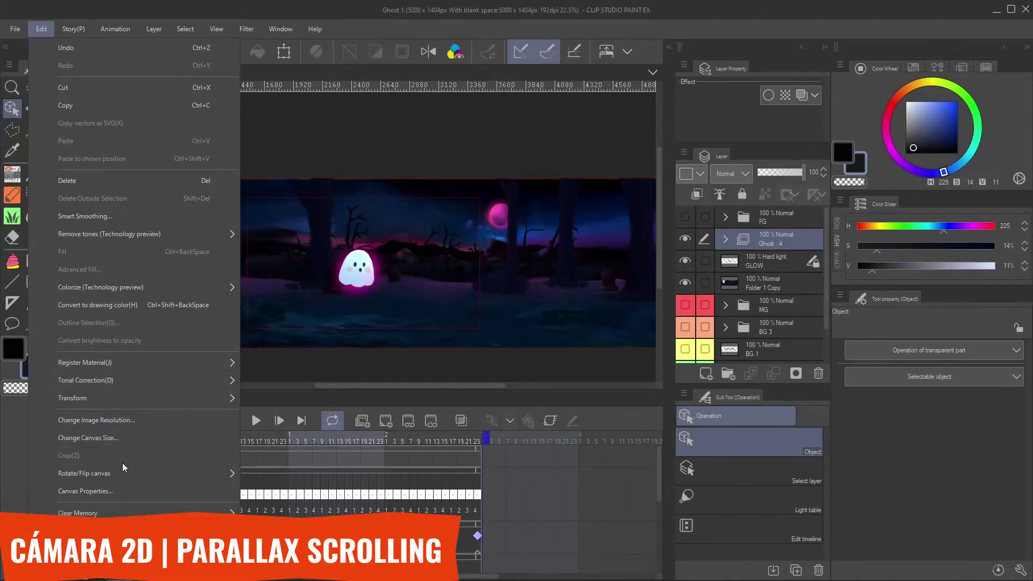
# - Review the output frame and overflow frame sizes in the Ghost 1 canvas properties and accept them
pyautogui.click(121, 491)
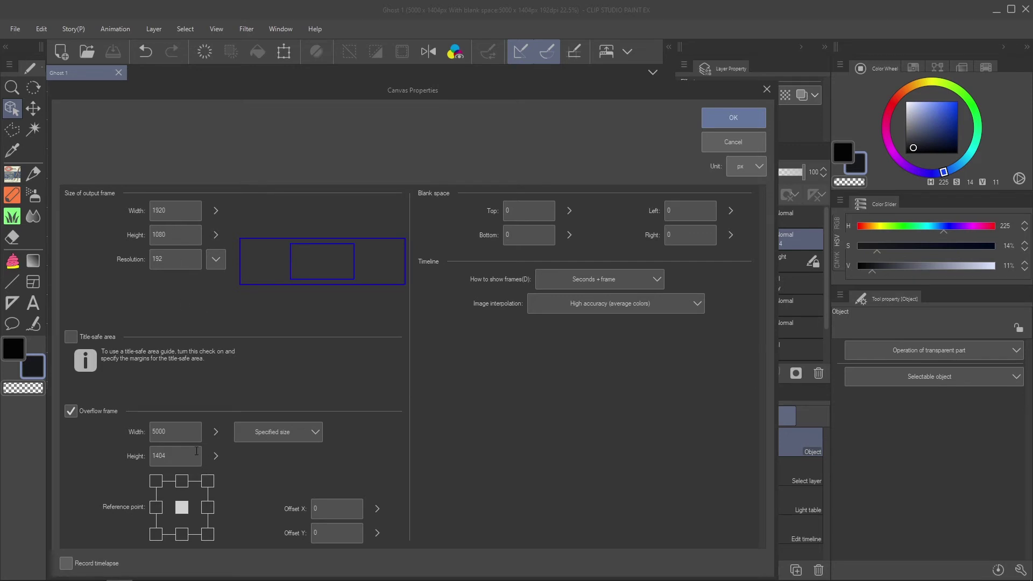
pyautogui.moveTo(363, 85); pyautogui.dragTo(363, 54)
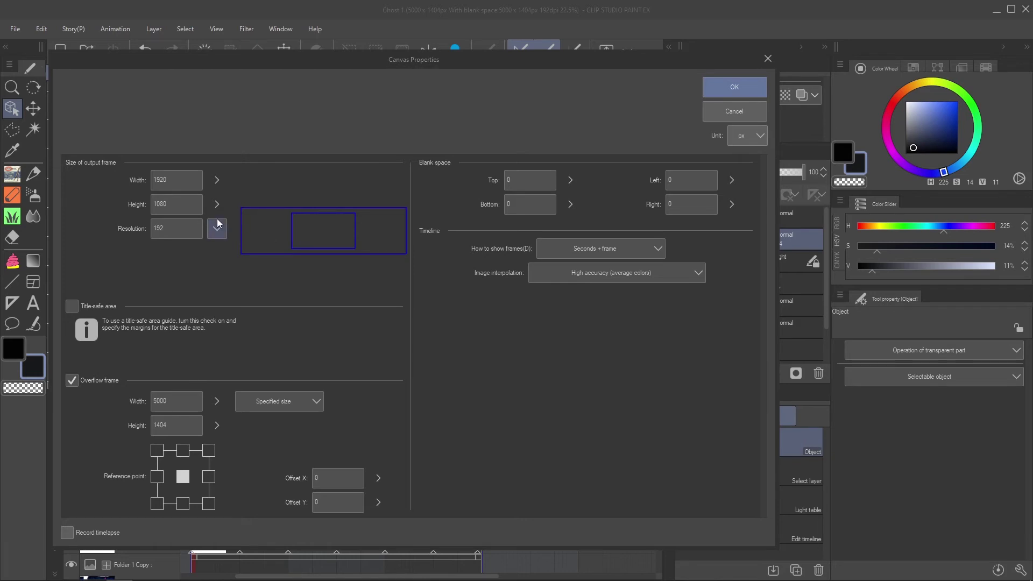
pyautogui.click(744, 87)
# - Add a 2D camera folder directly above the Ghost animation folder
pyautogui.scroll(-1, 424, 224)
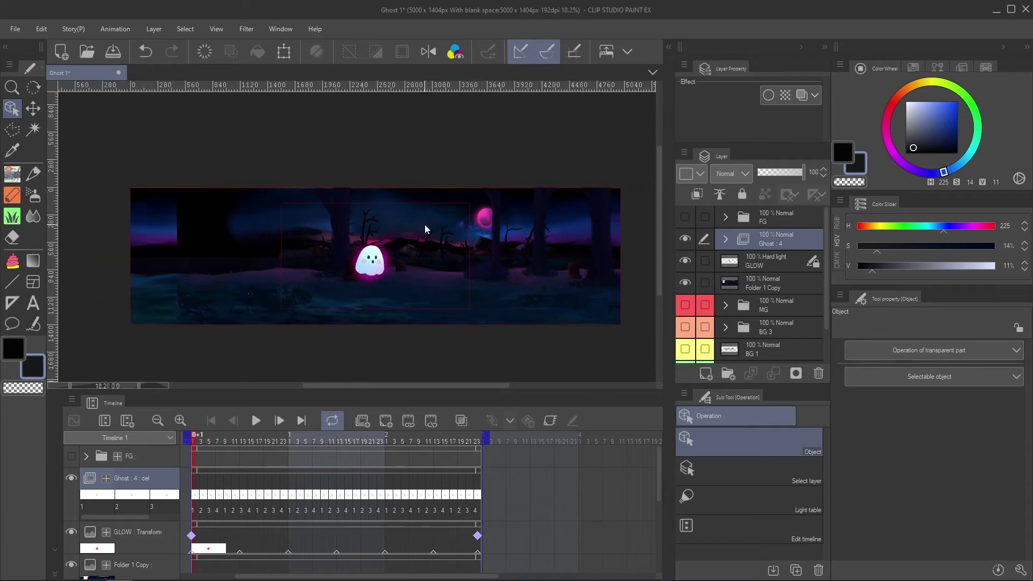
pyautogui.moveTo(490, 217); pyautogui.dragTo(462, 211)
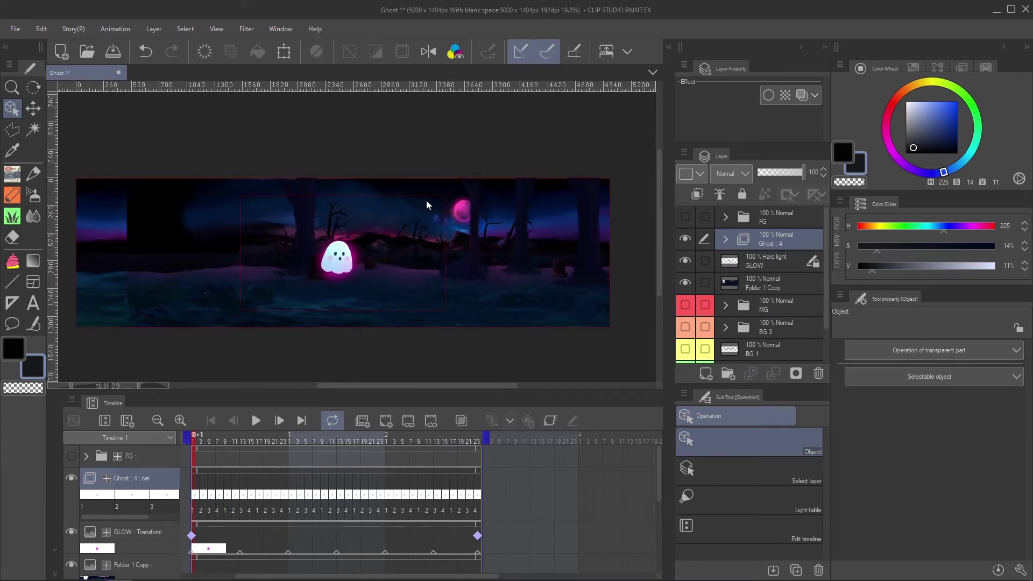
pyautogui.scroll(1, 364, 205)
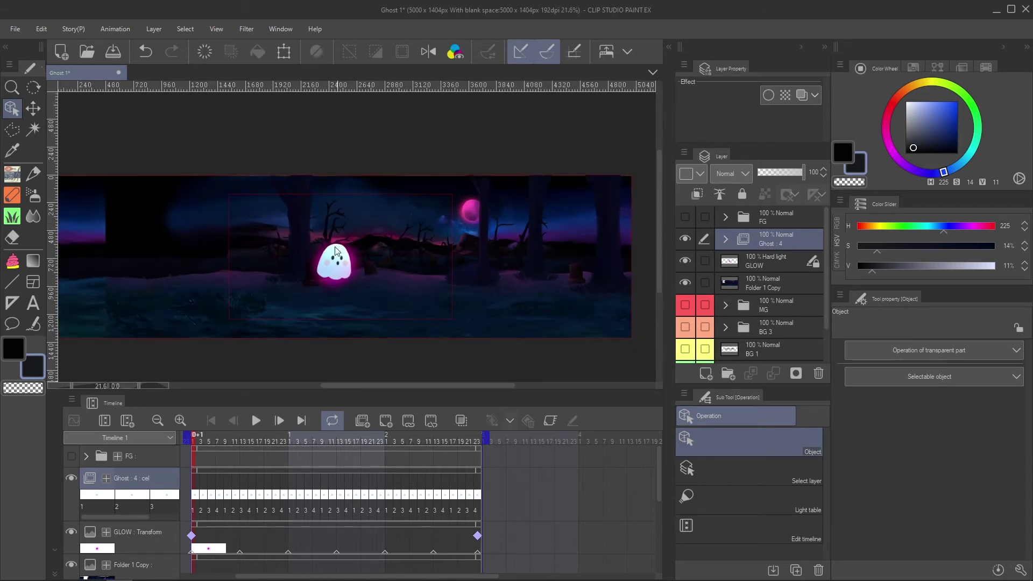
pyautogui.scroll(1, 299, 252)
pyautogui.scroll(1, 299, 252)
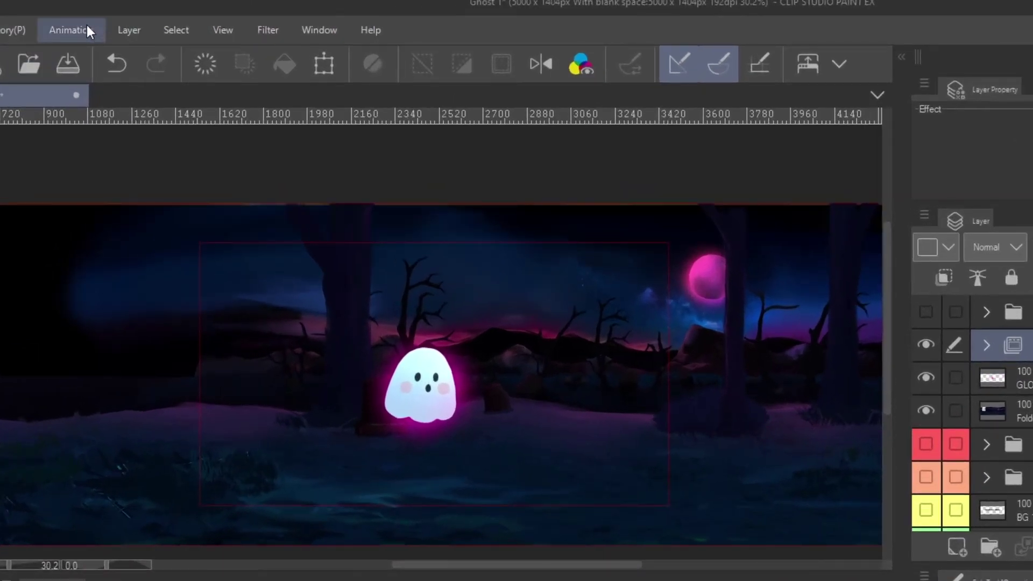
pyautogui.click(86, 27)
pyautogui.moveTo(157, 62)
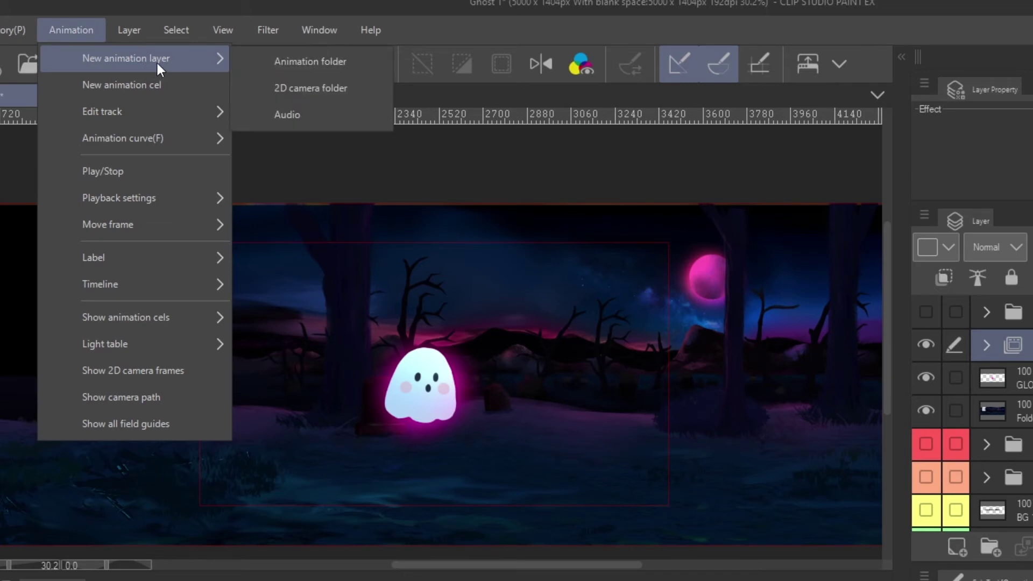
pyautogui.click(336, 91)
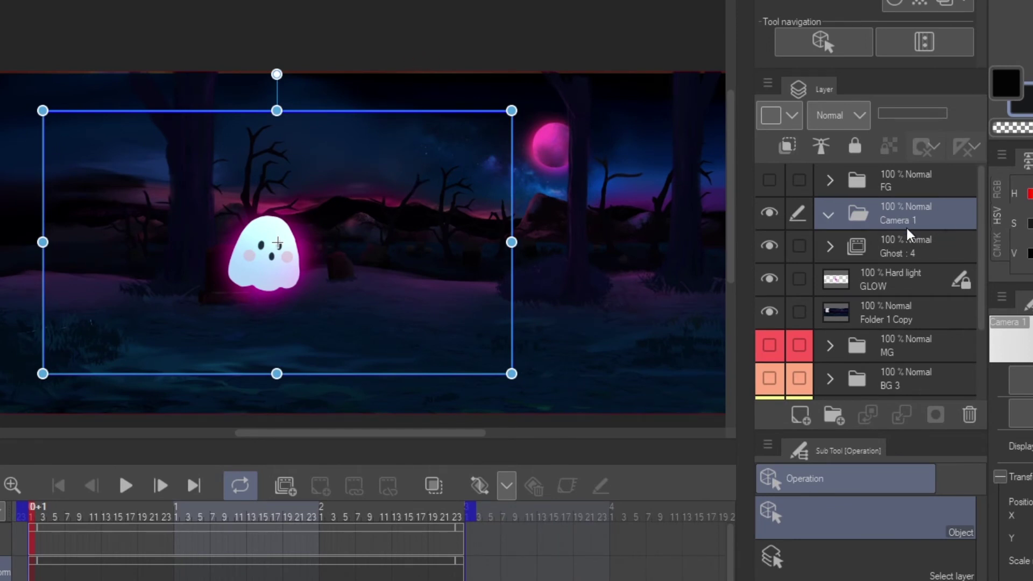
# - Toggle the Camera 1 folder's visibility off and on, and place the Ghost and GLOW layers inside it
pyautogui.click(770, 212)
pyautogui.click(769, 212)
pyautogui.click(884, 243)
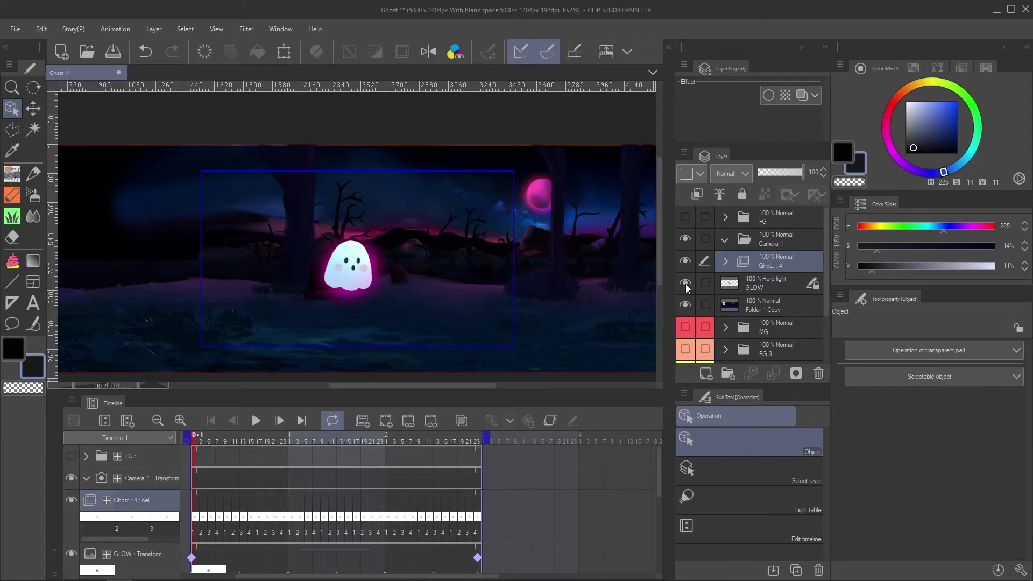
pyautogui.click(758, 244)
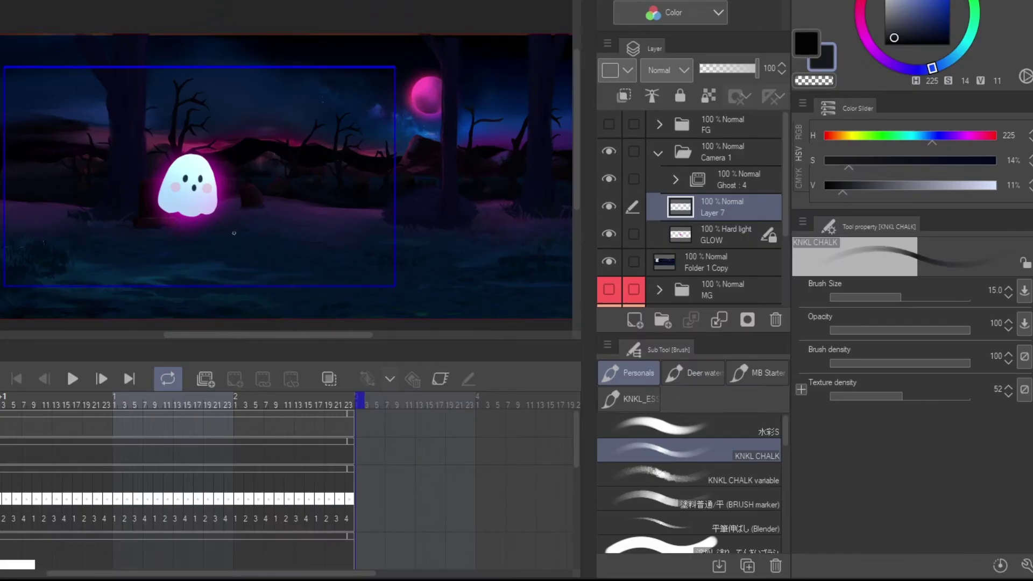
# - Paint a test stroke in the moon's pink on Layer 7 with the KNKL CHALK brush at size 100, and delete that layer
pyautogui.press(']')
pyautogui.press(']')
pyautogui.press(']')
pyautogui.press(']')
pyautogui.press(']')
pyautogui.press(']')
pyautogui.press(']')
pyautogui.press(']')
pyautogui.press(']')
pyautogui.press(']')
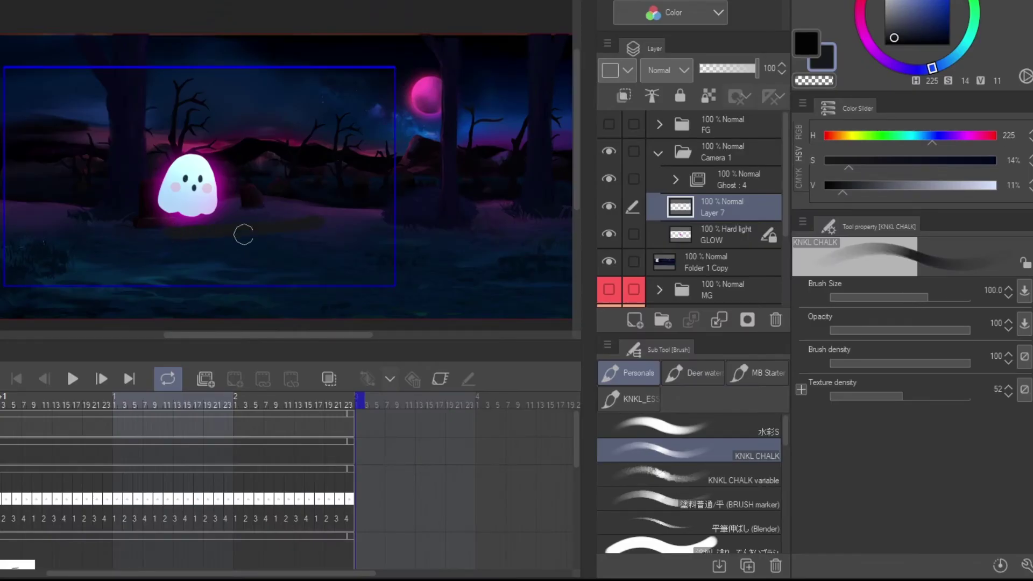
pyautogui.keyDown('alt'); pyautogui.click(428, 88); pyautogui.keyUp('alt')
pyautogui.moveTo(264, 248)
pyautogui.mouseDown()
pyautogui.moveTo(302, 194)
pyautogui.moveTo(361, 226)
pyautogui.moveTo(261, 215)
pyautogui.moveTo(315, 219)
pyautogui.moveTo(338, 237)
pyautogui.mouseUp()
pyautogui.hotkey('ctrl', 'z')
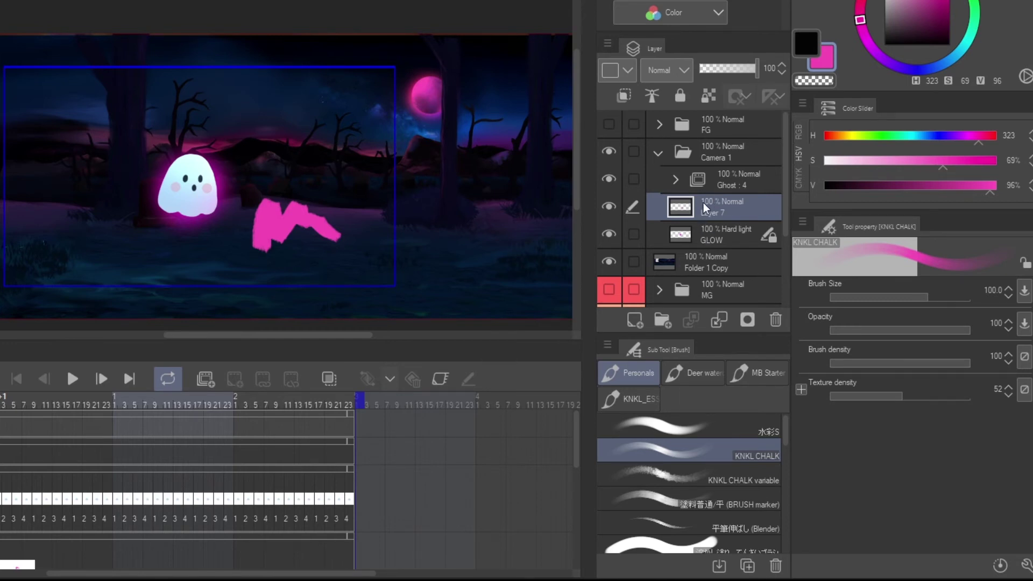
pyautogui.press('Delete')
# - Select the Camera 1 folder with the Object tool and switch its display mode to the alternative option
pyautogui.click(733, 150)
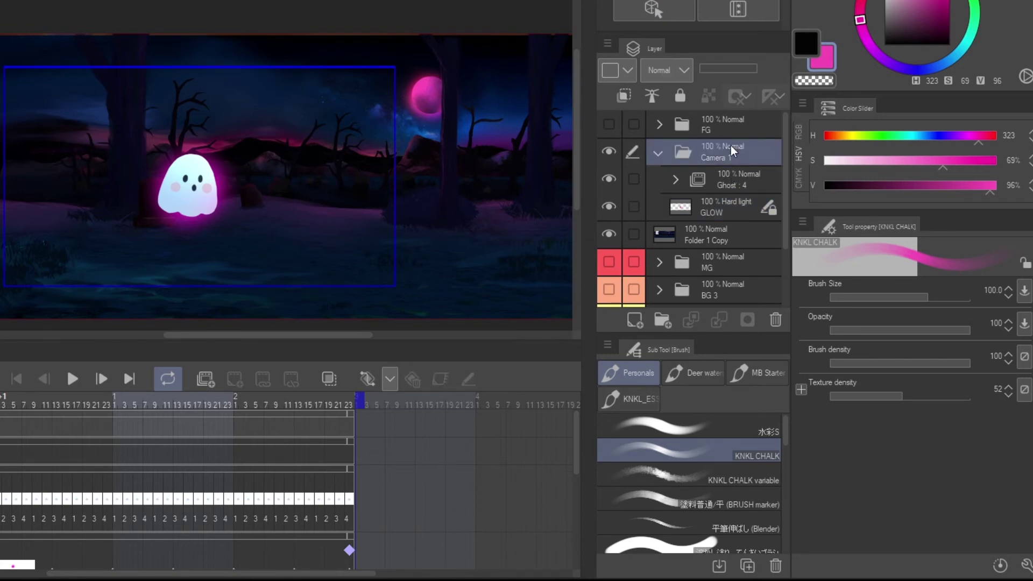
pyautogui.press('o')
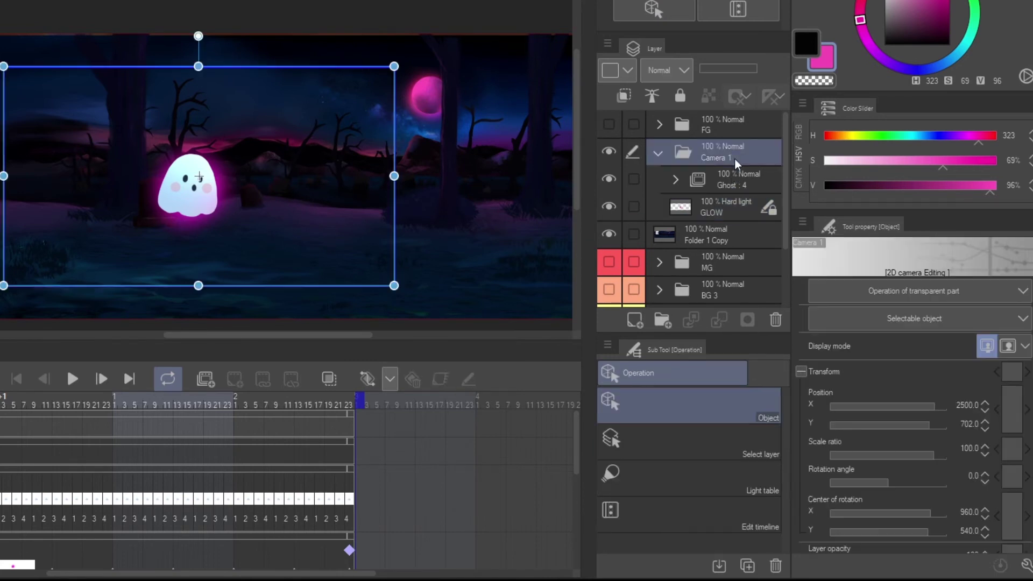
pyautogui.click(1008, 347)
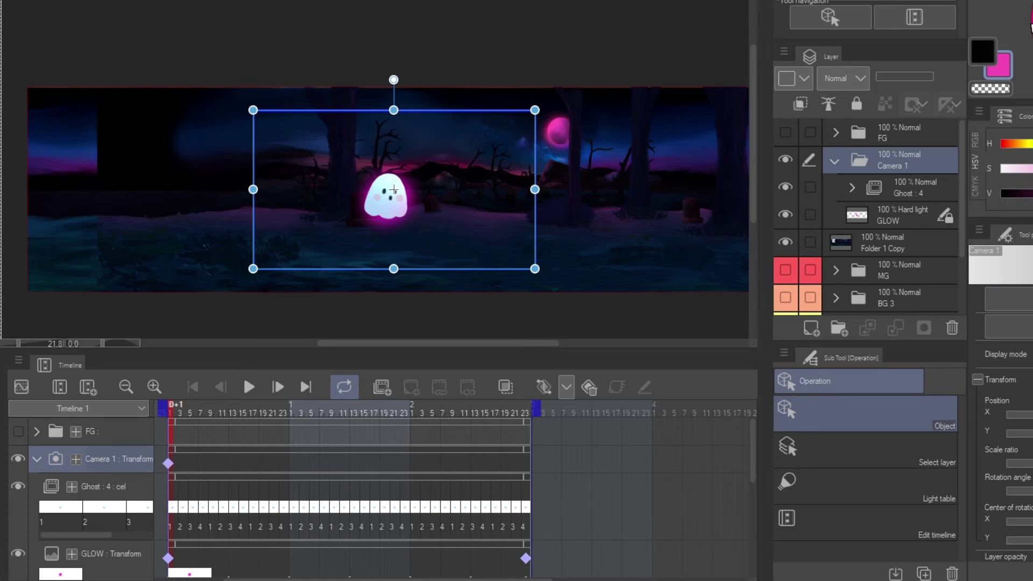
# - At frame 0+13, nudge Camera 1's frame slightly downward to set a transform keyframe
pyautogui.click(232, 414)
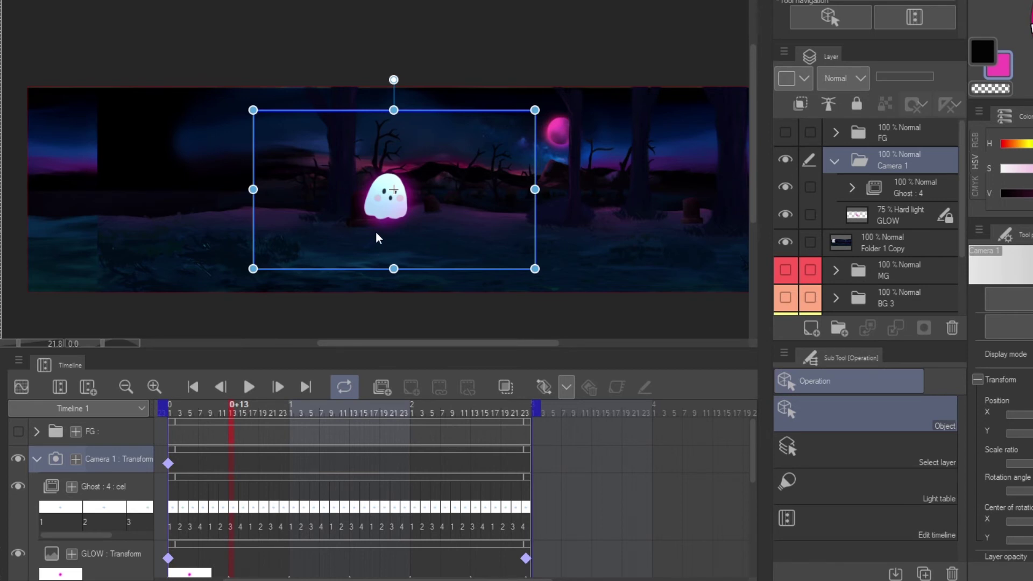
pyautogui.press('Down')
pyautogui.press('Down')
pyautogui.press('Down')
pyautogui.press('Down')
pyautogui.press('Down')
pyautogui.press('Down')
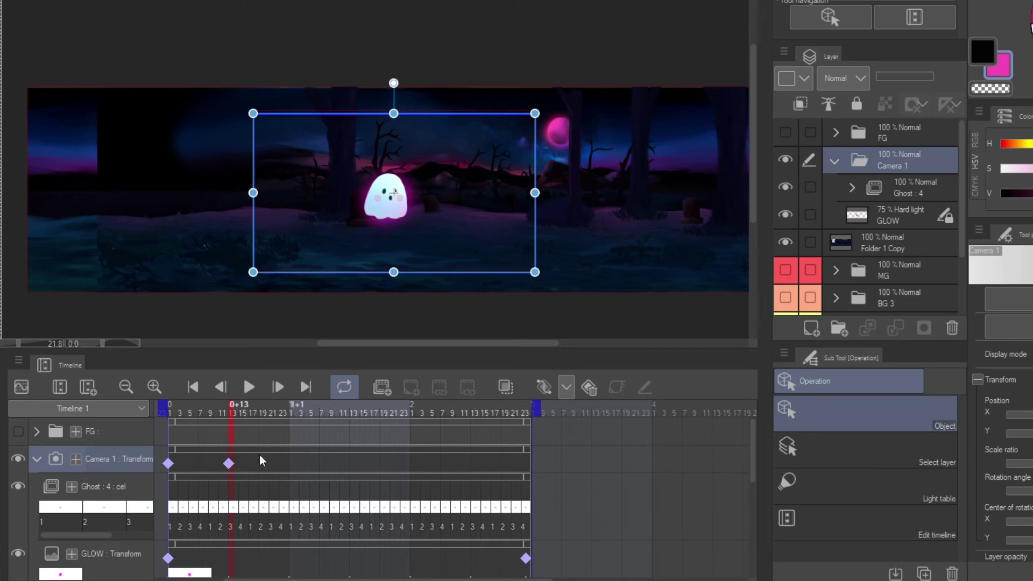
# - At frame 1+1, nudge Camera 1's frame back up to set a third transform keyframe
pyautogui.click(291, 409)
pyautogui.press('Up')
pyautogui.press('Up')
pyautogui.press('Up')
pyautogui.press('Up')
pyautogui.press('Up')
pyautogui.press('Up')
pyautogui.press('Up')
pyautogui.press('Up')
pyautogui.press('Up')
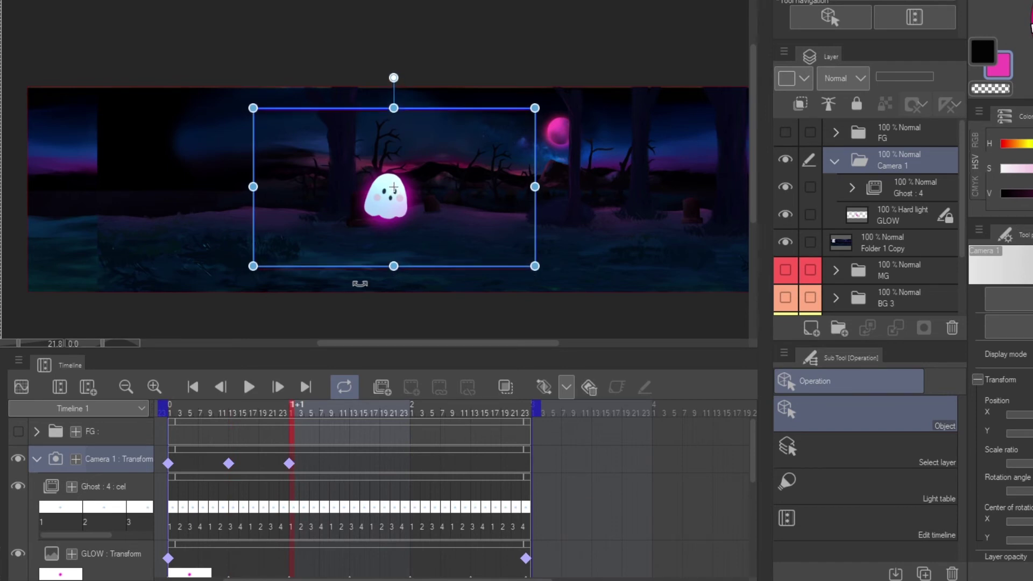
# - Copy Camera 1's first three transform keyframes and paste them starting at frame 1+13
pyautogui.moveTo(314, 461); pyautogui.dragTo(163, 463)
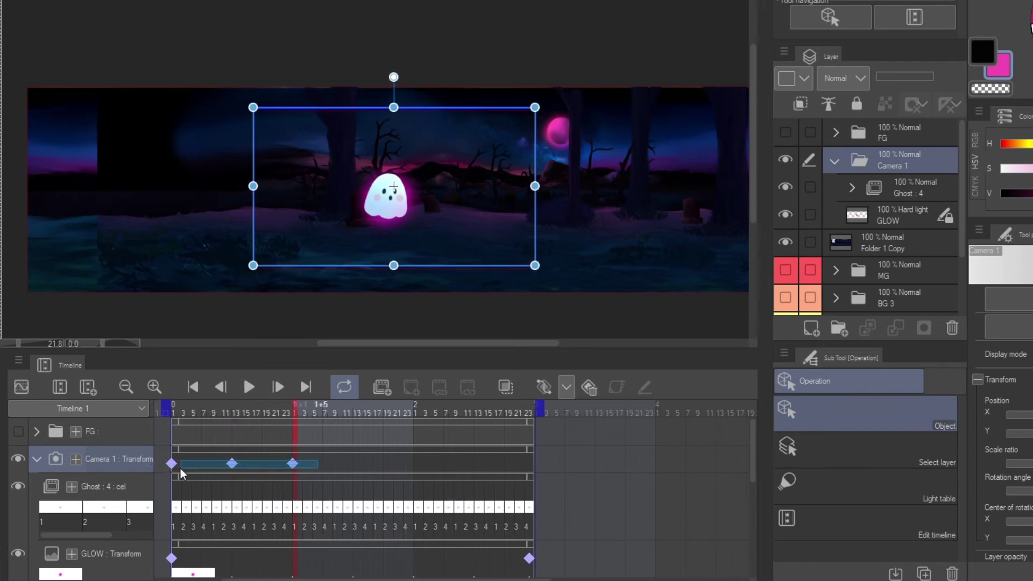
pyautogui.click(235, 464)
pyautogui.rightClick(235, 464)
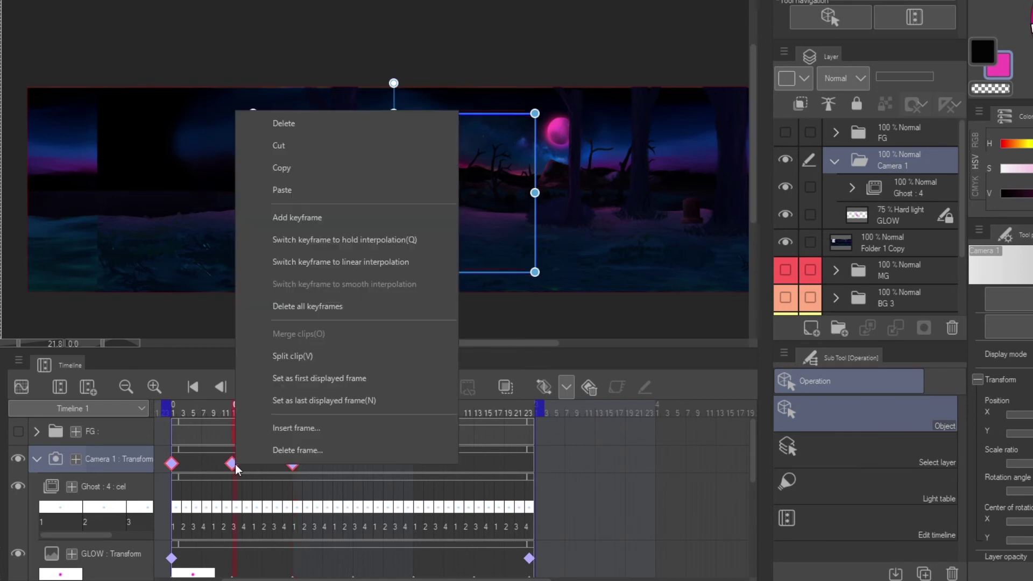
pyautogui.click(309, 164)
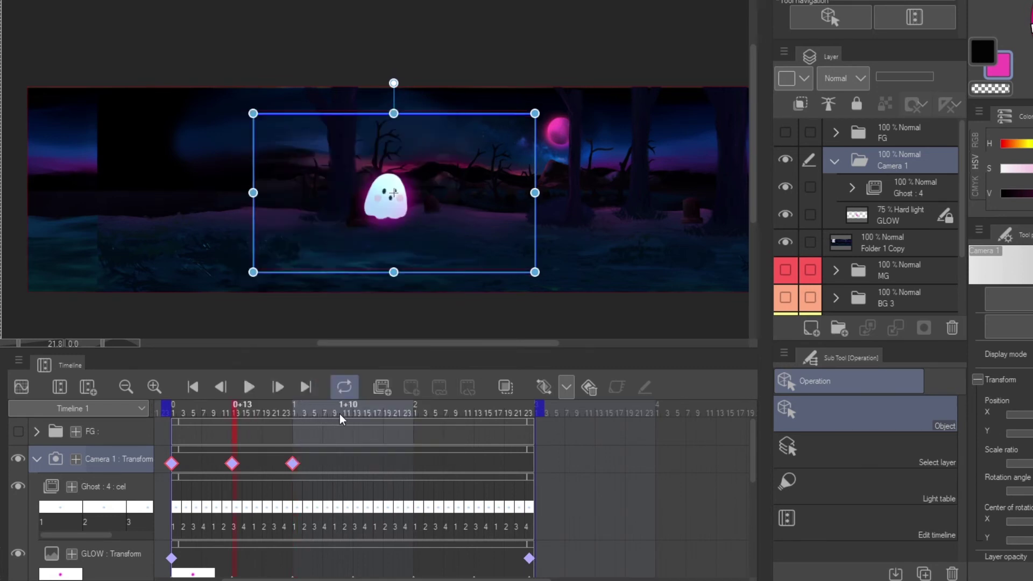
pyautogui.click(357, 413)
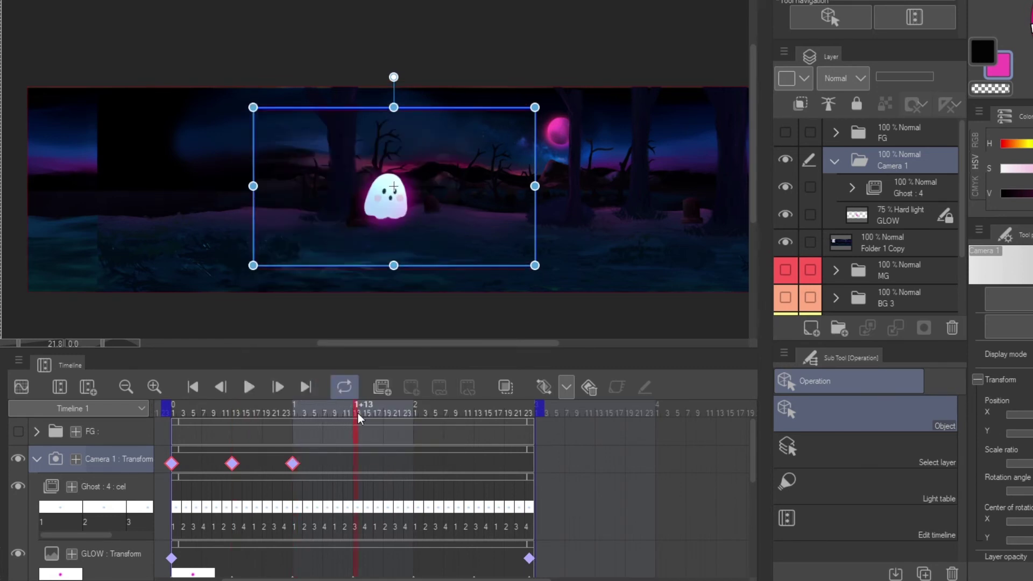
pyautogui.rightClick(357, 464)
pyautogui.click(398, 185)
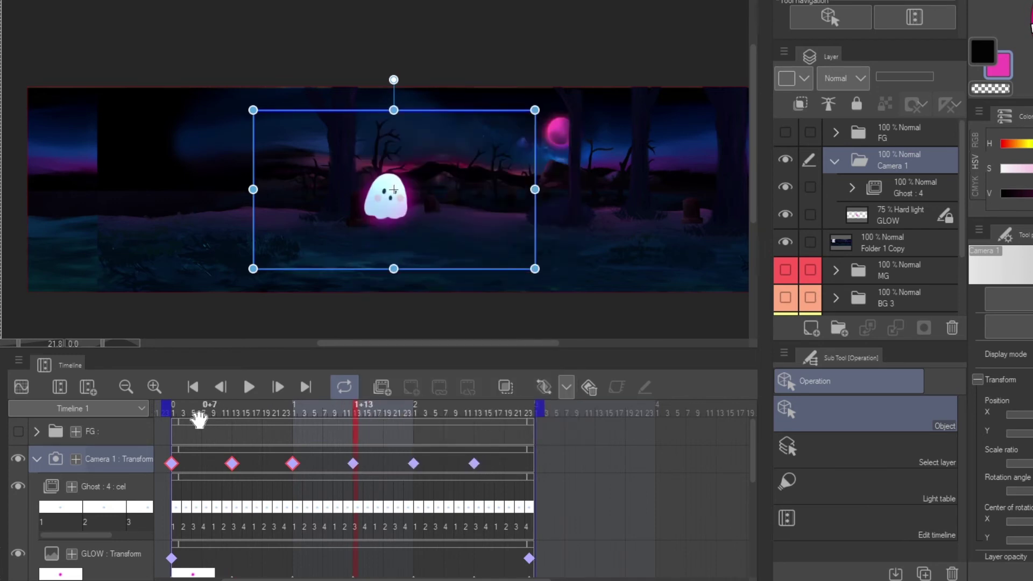
# - Play the timeline from the first frame to preview Camera 1's up-and-down movement
pyautogui.click(175, 410)
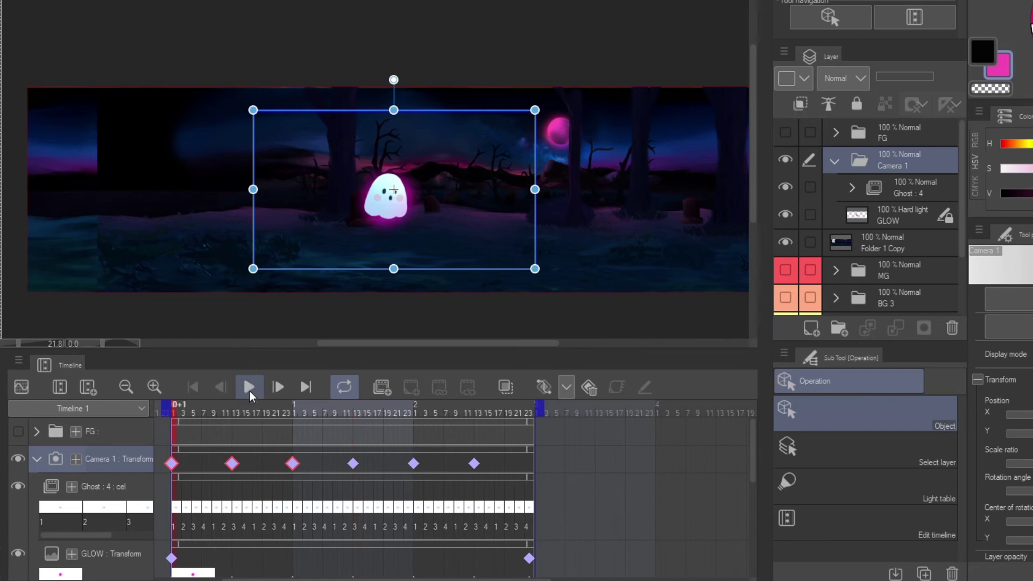
pyautogui.click(249, 388)
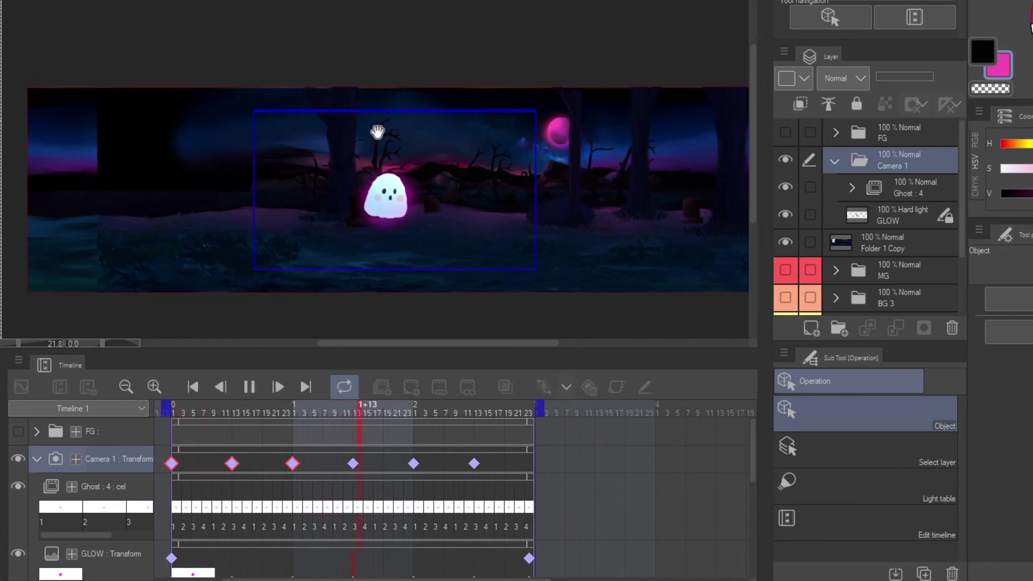
pyautogui.scroll(2, 411, 116)
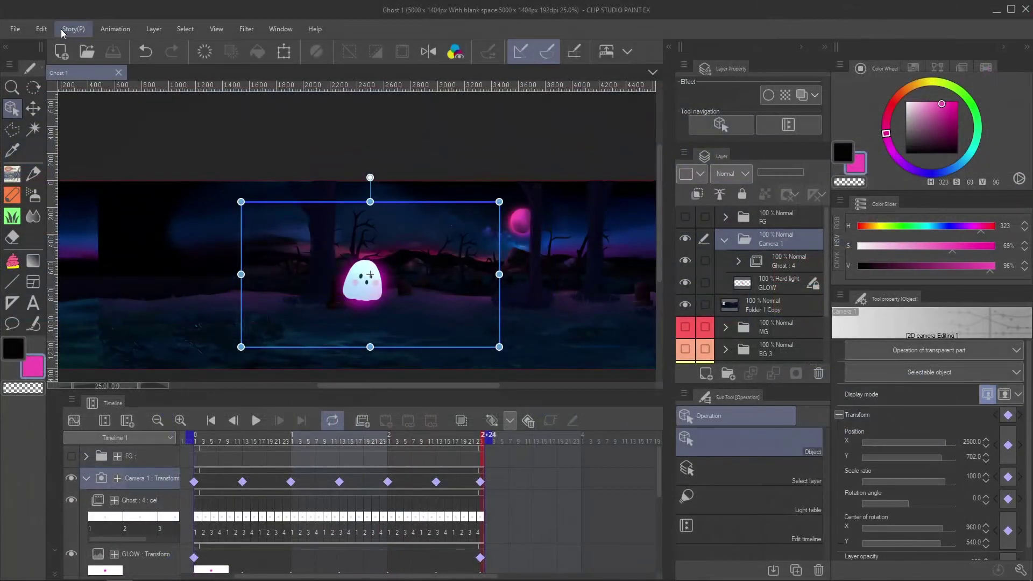
# - Enable Render 2D camera in the playback settings and preview the animation through the camera
pyautogui.click(111, 28)
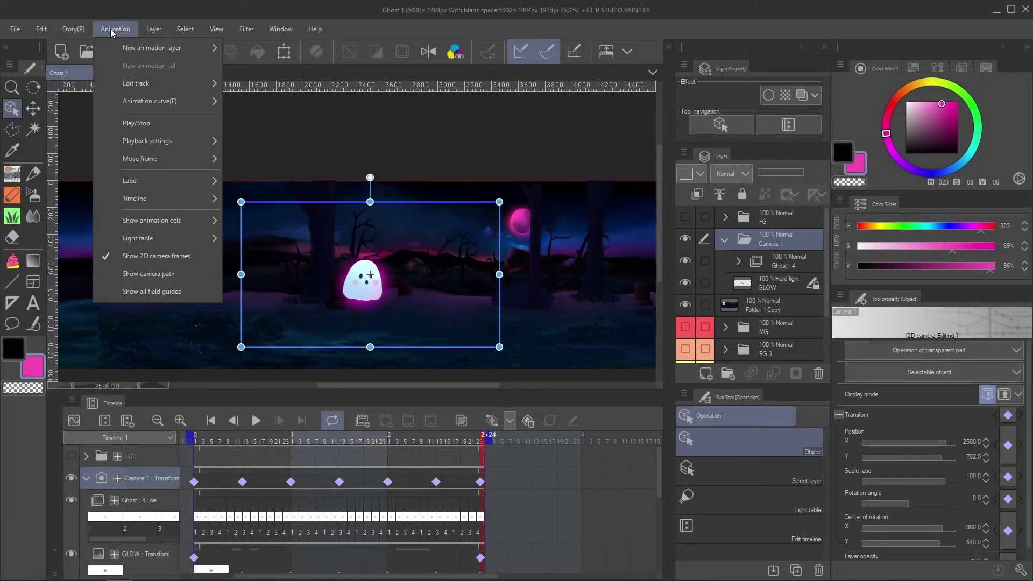
pyautogui.moveTo(194, 142)
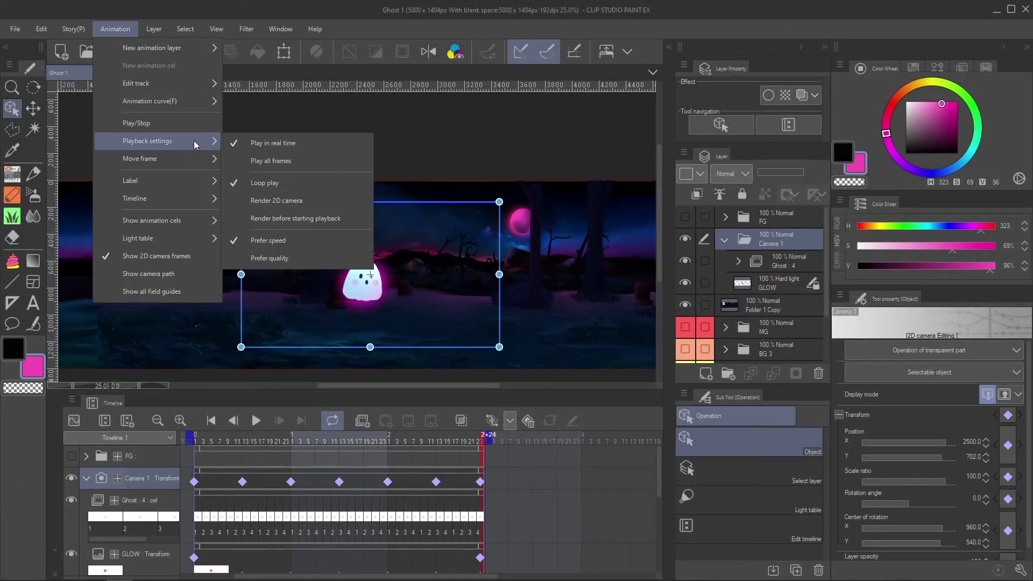
pyautogui.click(294, 205)
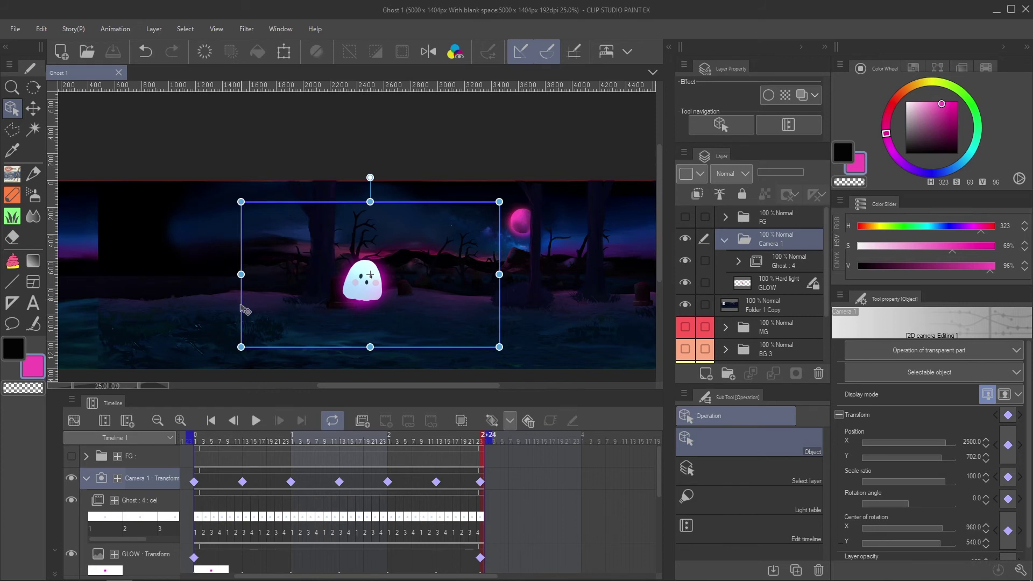
pyautogui.click(257, 420)
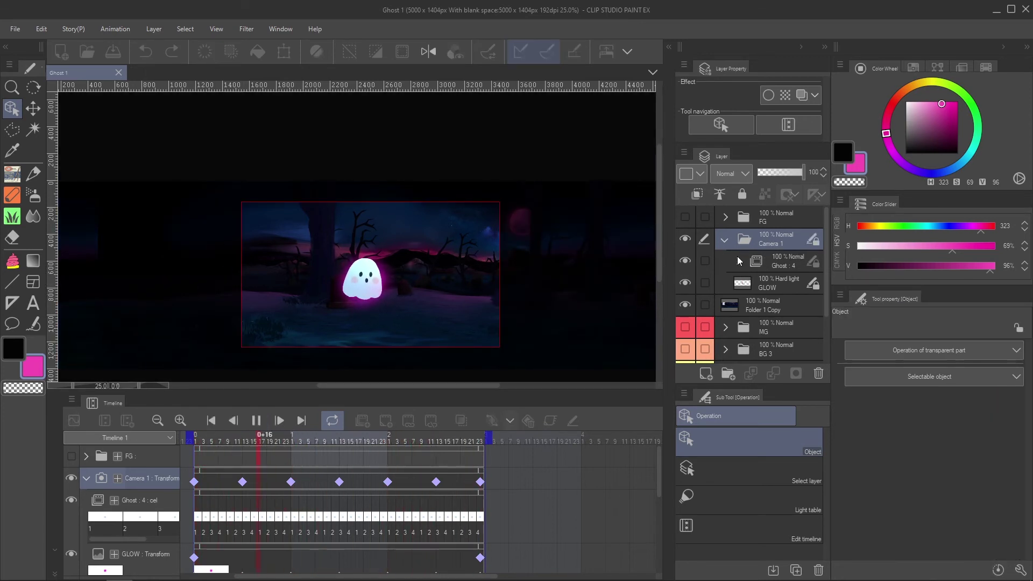
pyautogui.click(254, 427)
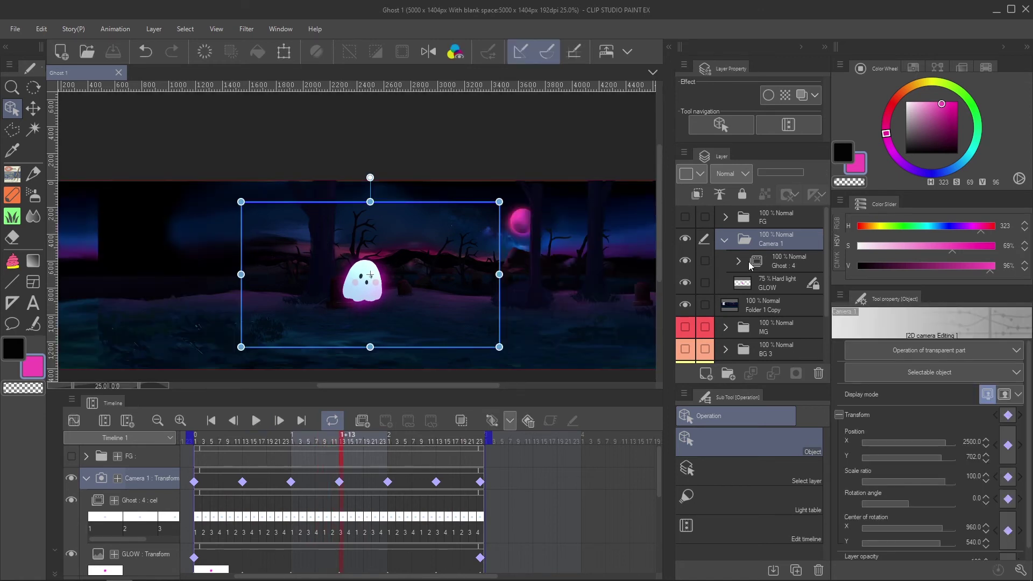
# - Collapse the Camera 1 folder, create a second 2D camera folder below it, and place the Folder 1 Copy layer inside
pyautogui.click(725, 240)
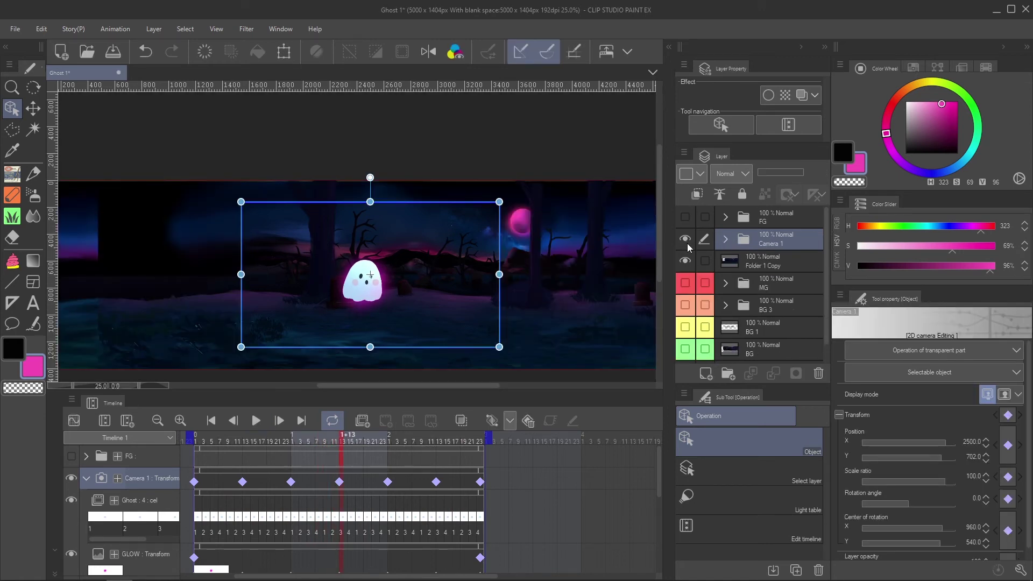
pyautogui.click(753, 267)
pyautogui.scroll(-1, 751, 277)
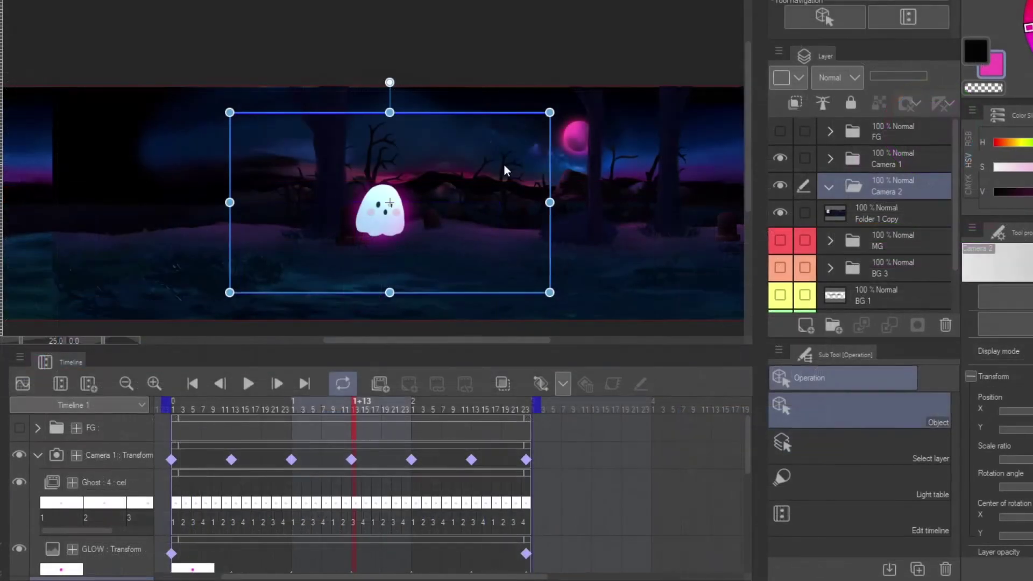
pyautogui.click(890, 209)
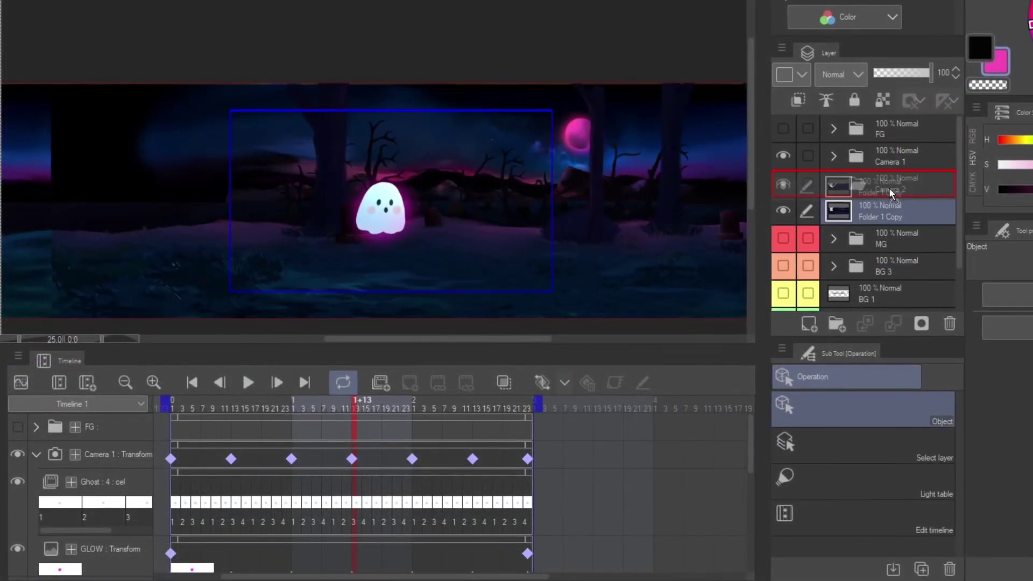
pyautogui.click(889, 187)
# - Keyframe Camera 2's frame panning from left of the ghost at 0+1 to the right at 2+24, and play it back
pyautogui.moveTo(492, 240); pyautogui.dragTo(345, 245)
pyautogui.click(176, 409)
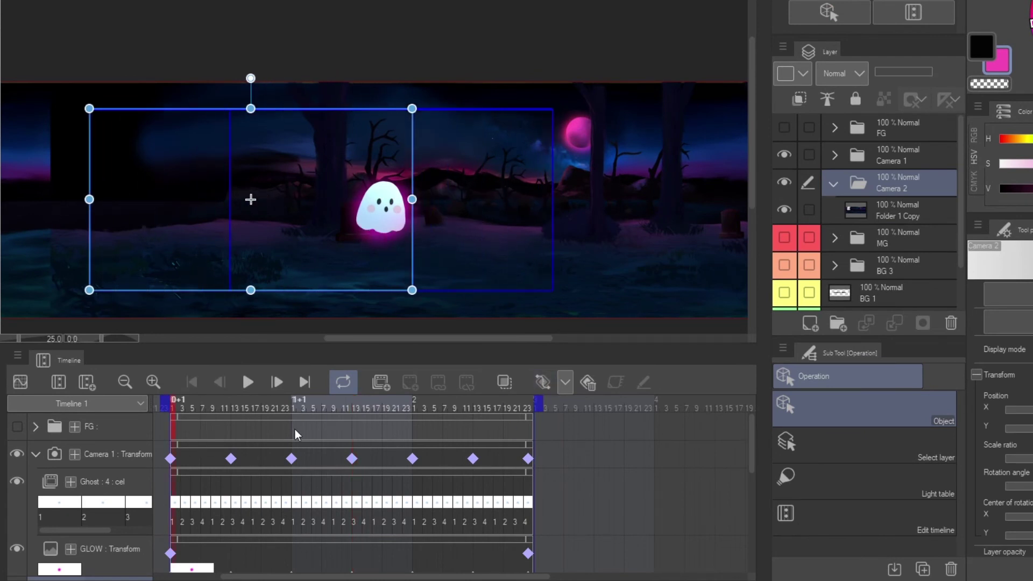
pyautogui.click(35, 454)
pyautogui.click(354, 405)
pyautogui.moveTo(357, 269)
pyautogui.mouseDown()
pyautogui.moveTo(667, 270)
pyautogui.moveTo(366, 269)
pyautogui.mouseUp()
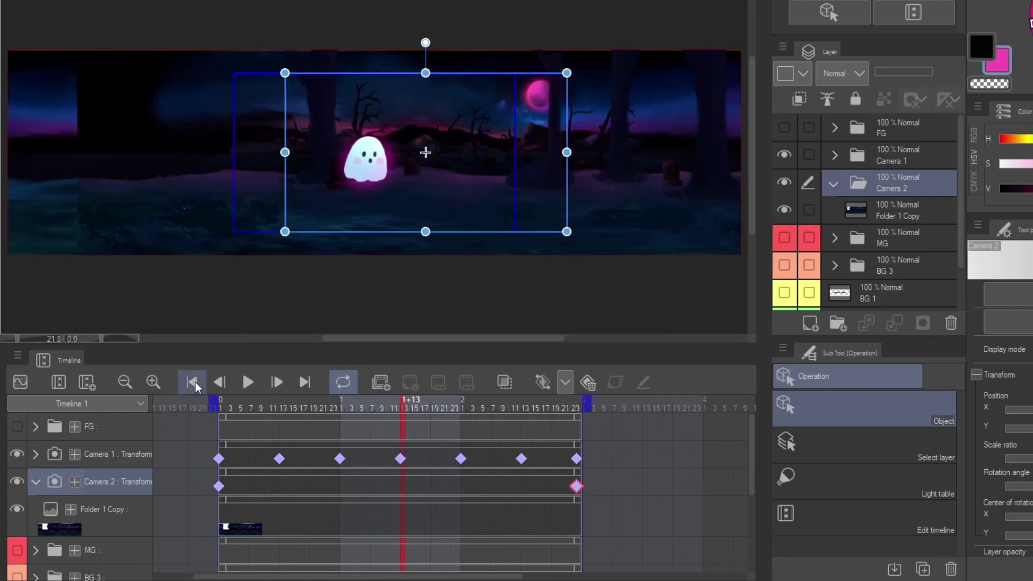
pyautogui.click(193, 382)
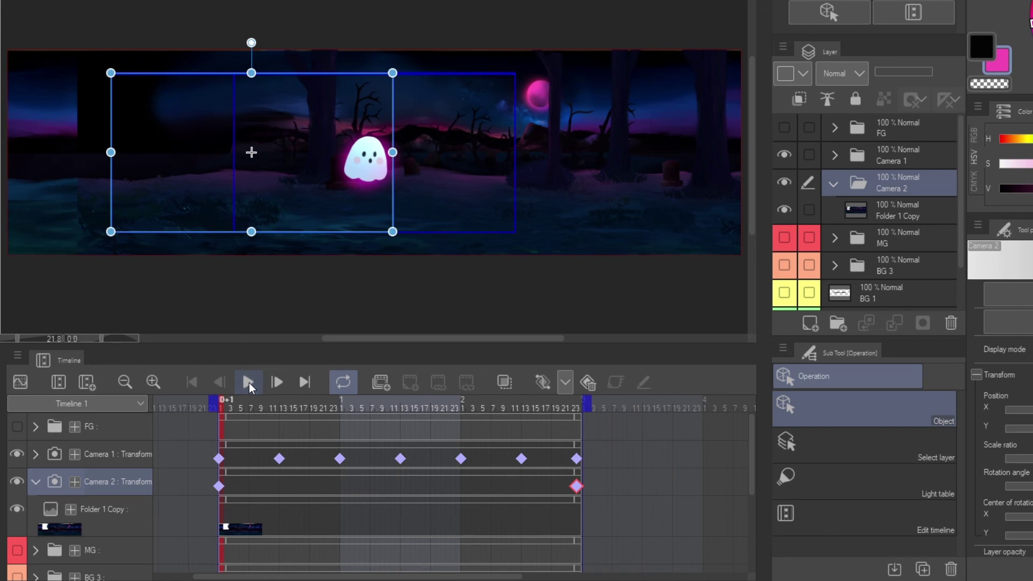
pyautogui.click(248, 383)
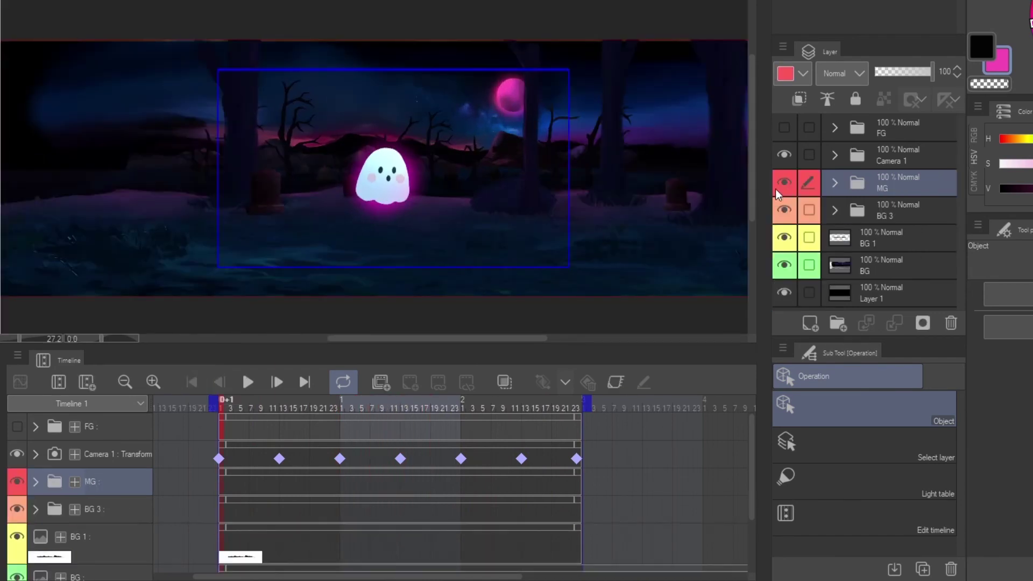
# - Make the FG folder visible, collapse it, and try shifting it leftward with the Move layer tool
pyautogui.click(784, 127)
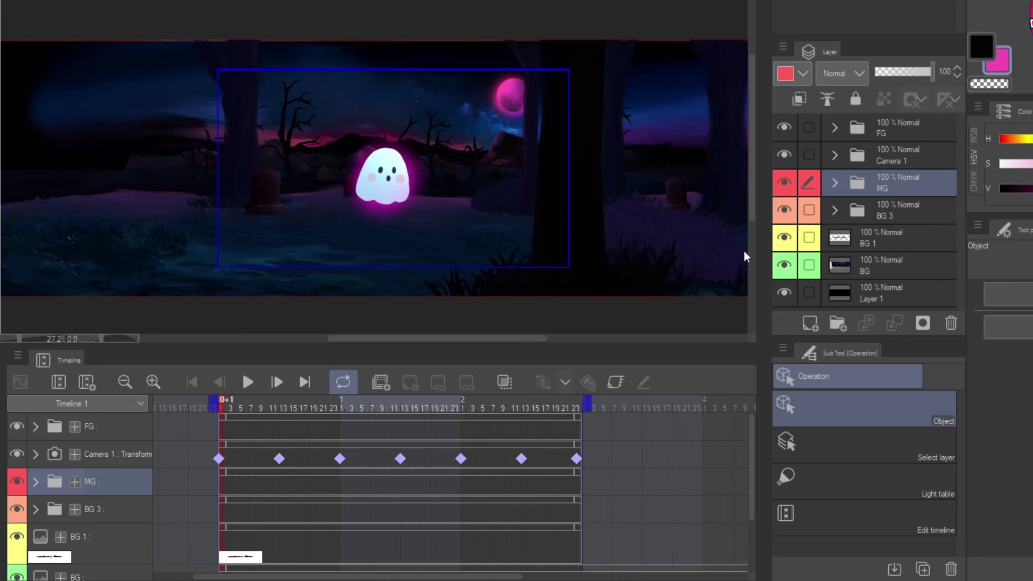
pyautogui.scroll(-1, 635, 193)
pyautogui.scroll(-1, 632, 191)
pyautogui.moveTo(665, 204); pyautogui.dragTo(588, 212)
pyautogui.click(916, 123)
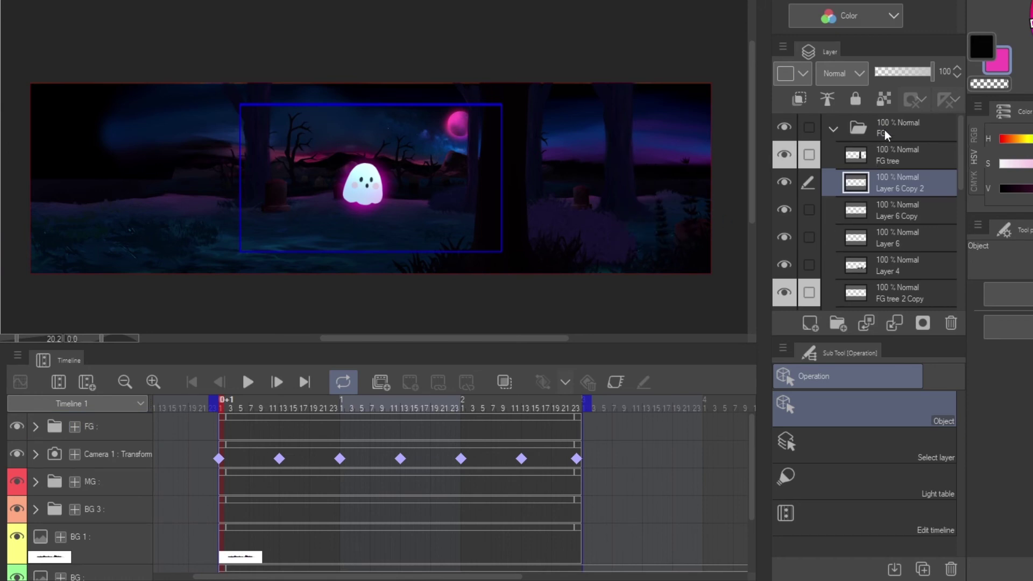
pyautogui.click(833, 130)
pyautogui.press('k')
pyautogui.moveTo(673, 252); pyautogui.dragTo(634, 253)
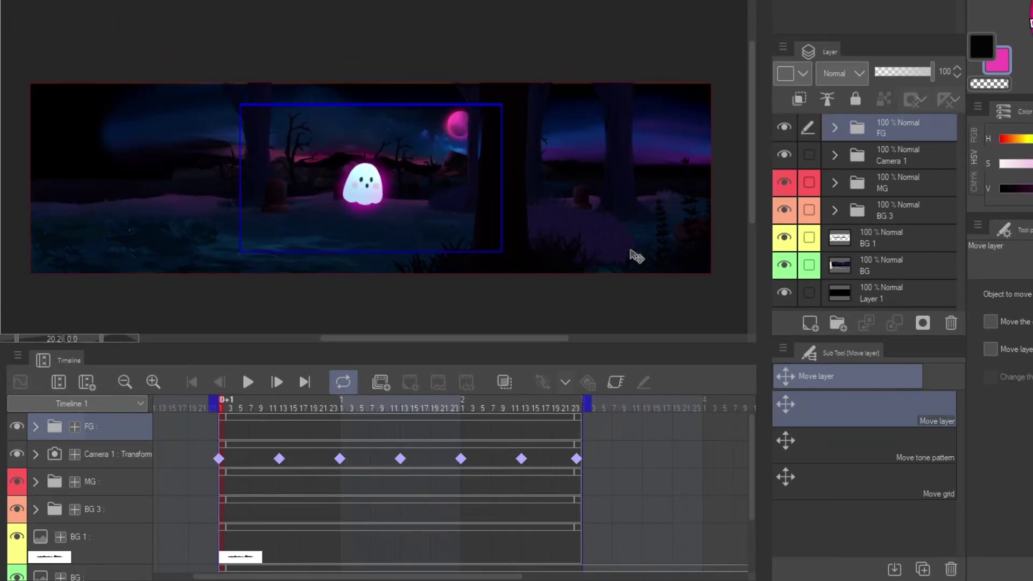
# - Examine what the Camera 1, MG, BG 3 and BG 1 layers contain by selecting them and toggling their visibility
pyautogui.click(901, 158)
pyautogui.click(787, 155)
pyautogui.click(883, 186)
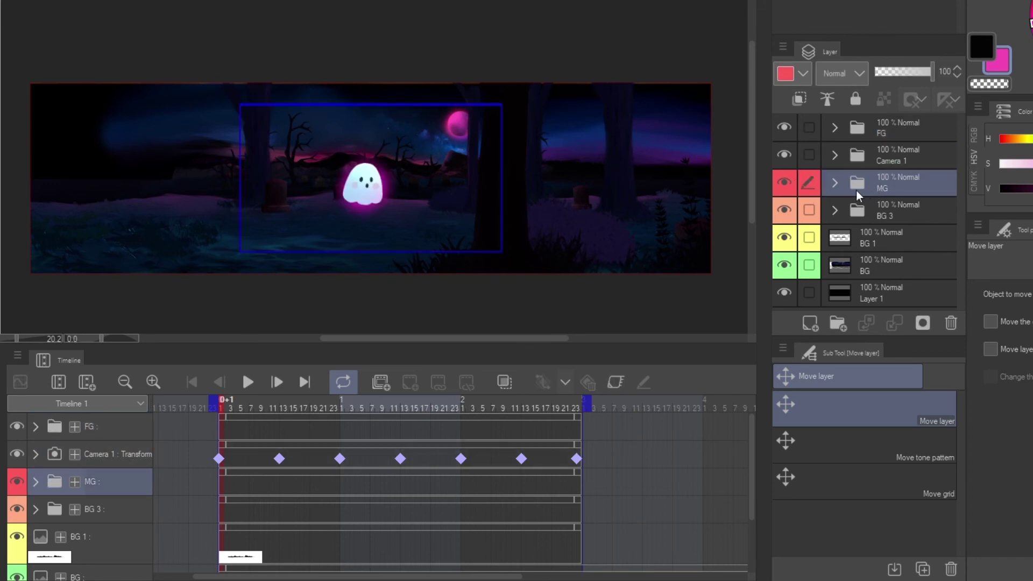
pyautogui.click(786, 184)
pyautogui.click(863, 207)
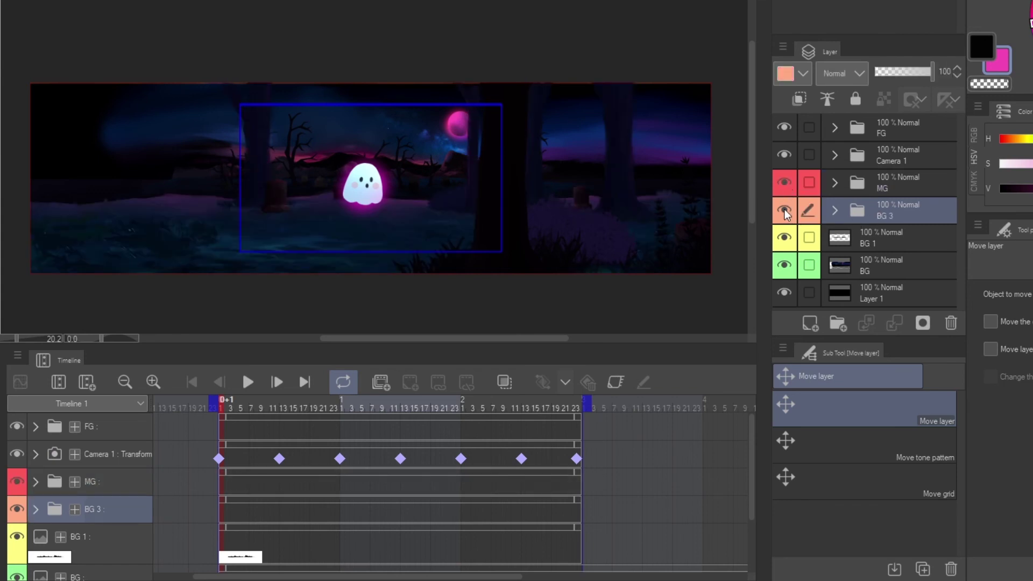
pyautogui.click(807, 240)
# - Enable keyframes on the BG layer, add one at frame 0+1, and shift the layer slightly left at frame 2+24
pyautogui.click(807, 263)
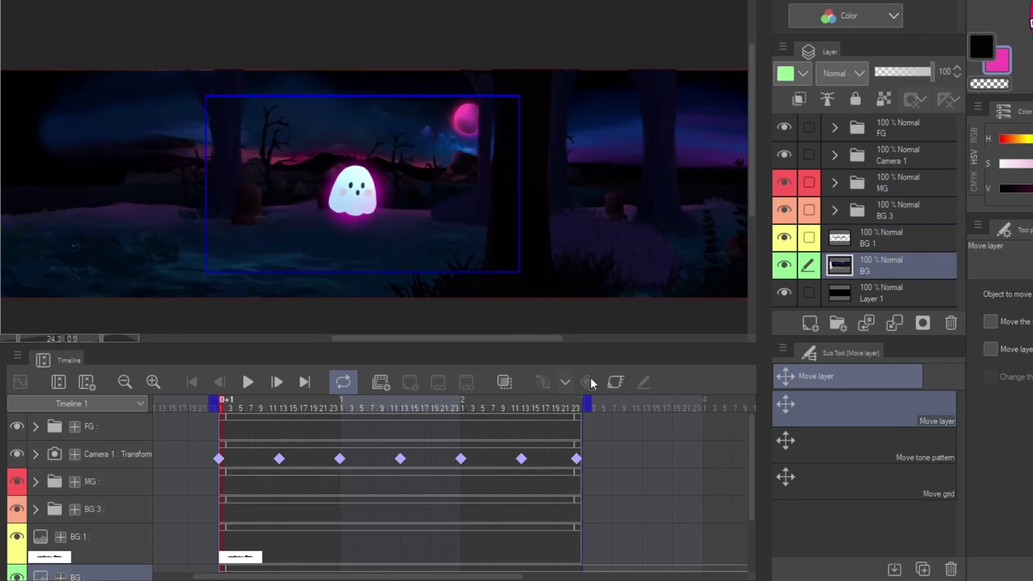
pyautogui.click(615, 383)
pyautogui.click(540, 385)
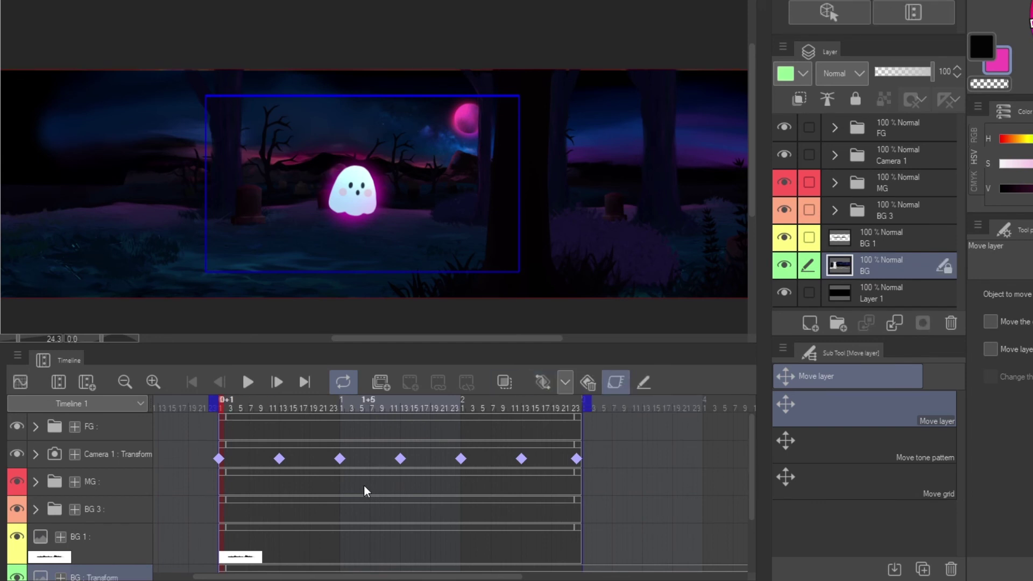
pyautogui.press('o')
pyautogui.scroll(-3, 753, 493)
pyautogui.scroll(1, 752, 493)
pyautogui.click(584, 403)
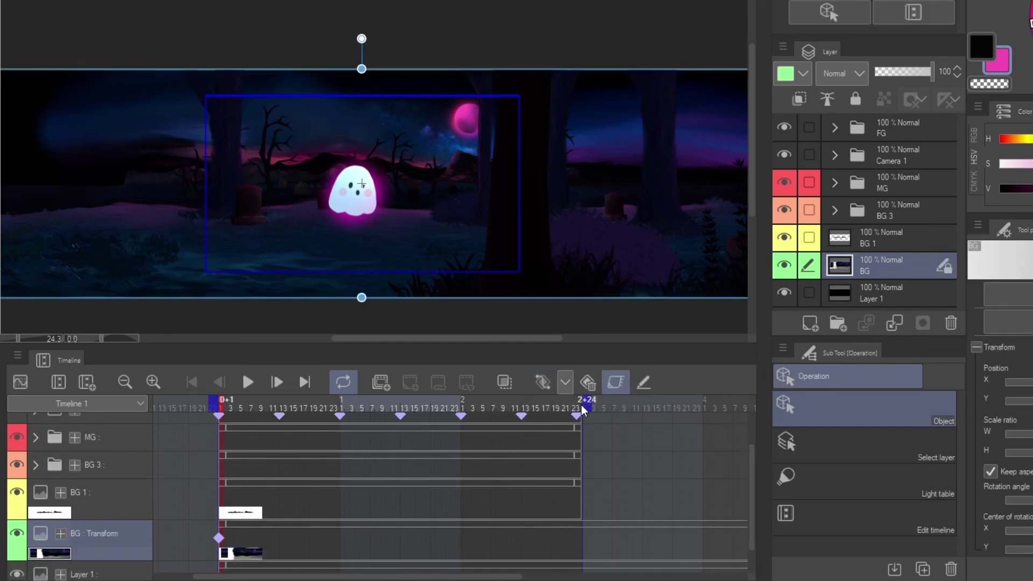
pyautogui.moveTo(547, 218); pyautogui.dragTo(537, 211)
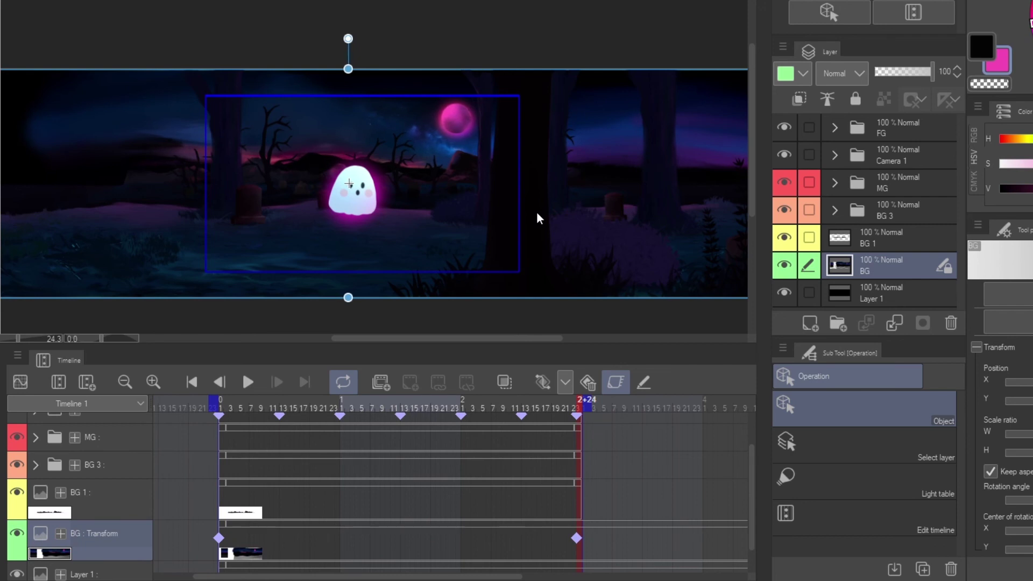
# - Enable keyframes on the BG 1 layer, shift it left at frame 2+24, and play back the parallax movement
pyautogui.click(861, 240)
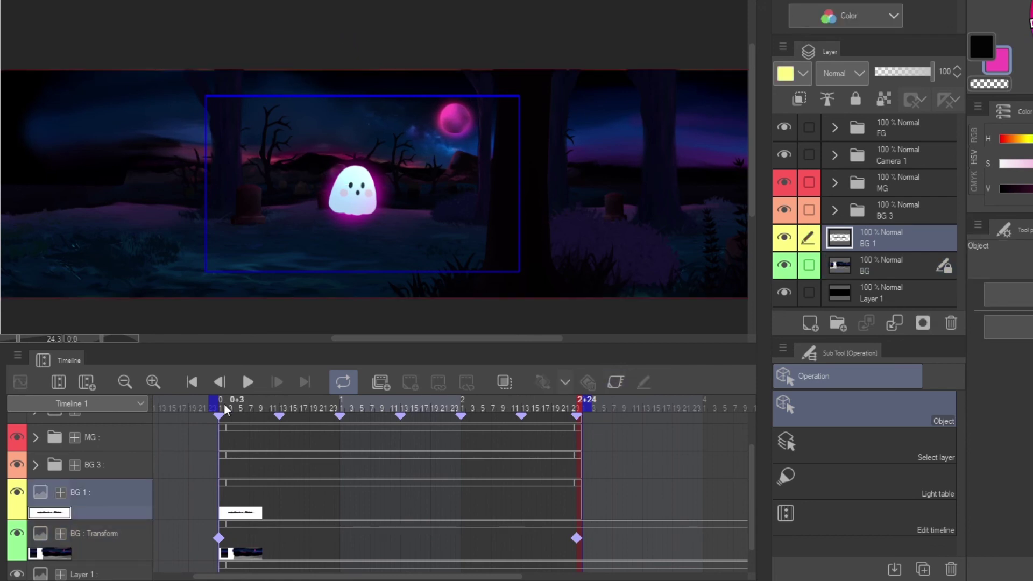
pyautogui.click(616, 382)
pyautogui.click(584, 403)
pyautogui.moveTo(529, 237); pyautogui.dragTo(444, 179)
pyautogui.click(249, 382)
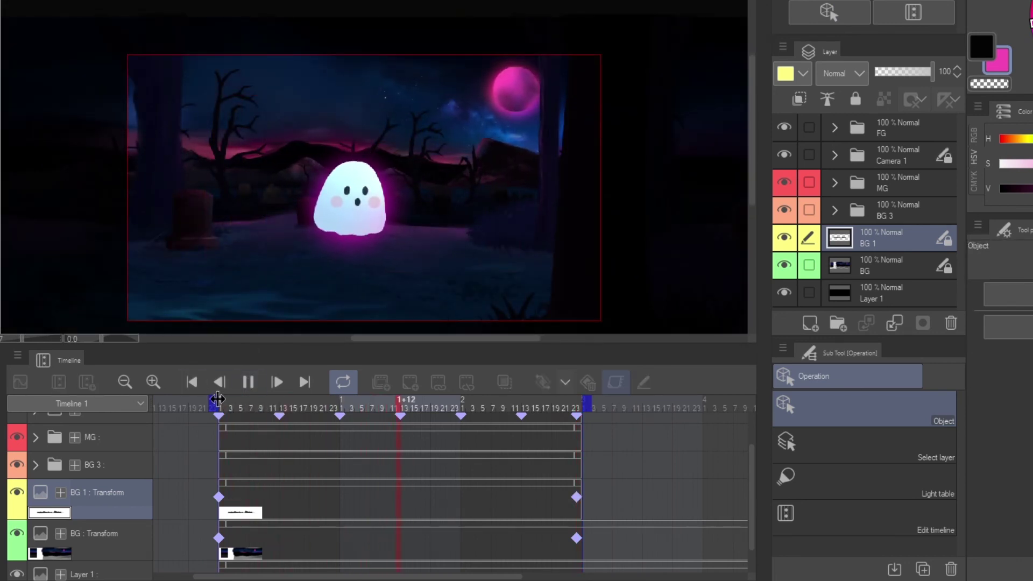
pyautogui.click(187, 384)
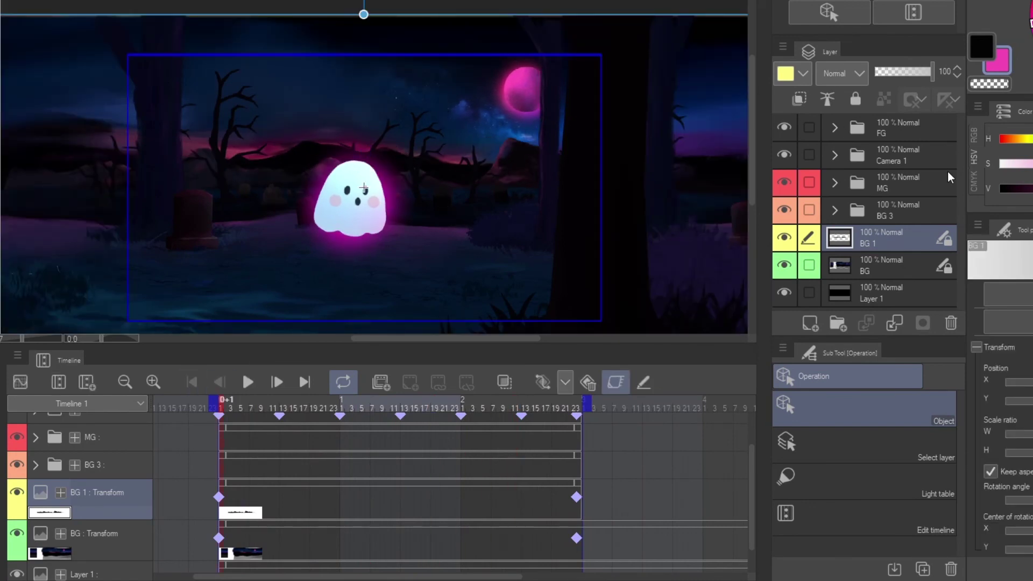
# - Create a new 2D camera folder containing the BG 3 folder
pyautogui.click(783, 208)
pyautogui.click(62, 0)
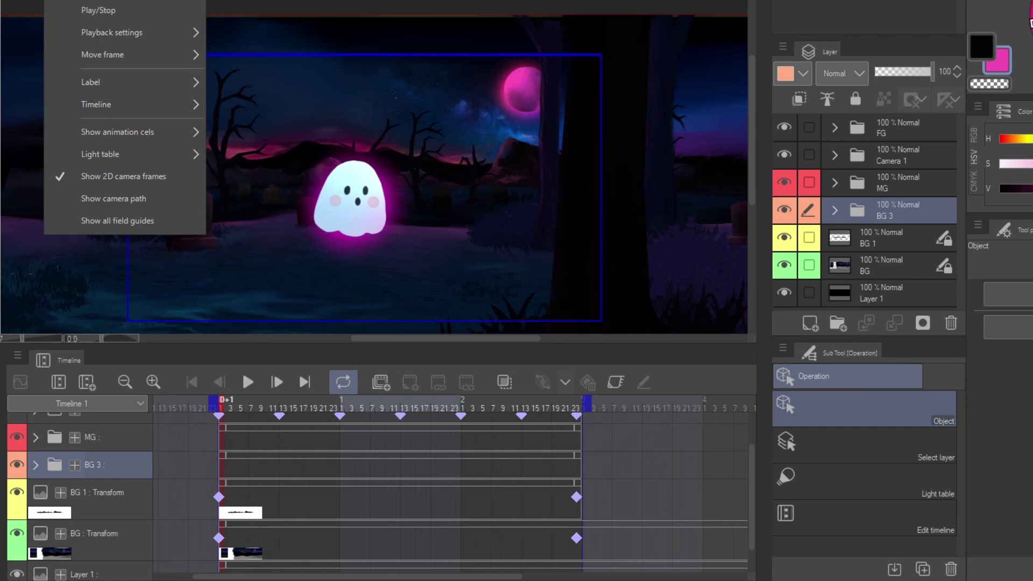
pyautogui.click(108, 0)
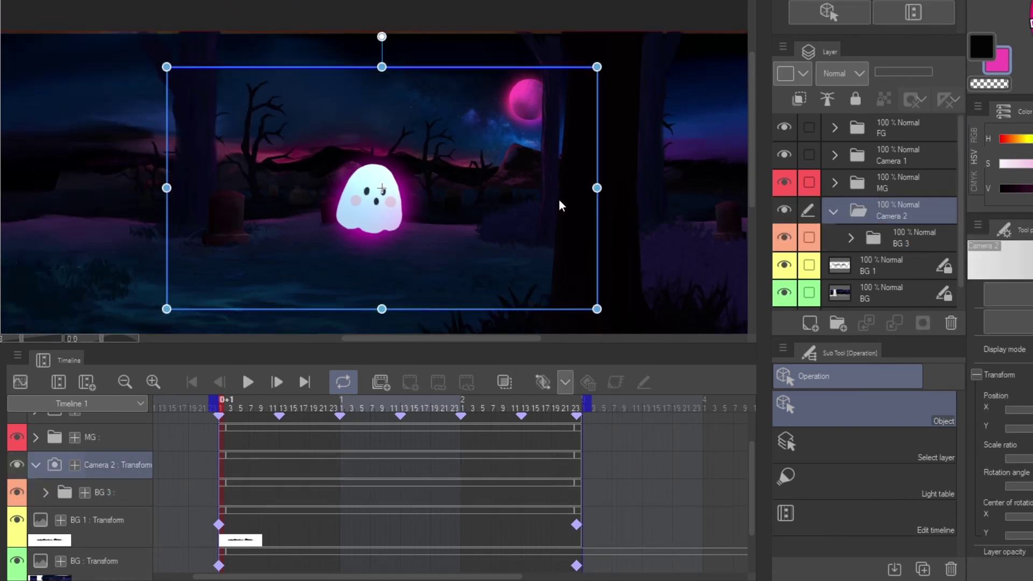
# - Keyframe the Camera 2 folder at frames 0+1 and 2+24, placing its camera frame slightly farther left at the start, and play back the movement
pyautogui.scroll(-1, 559, 199)
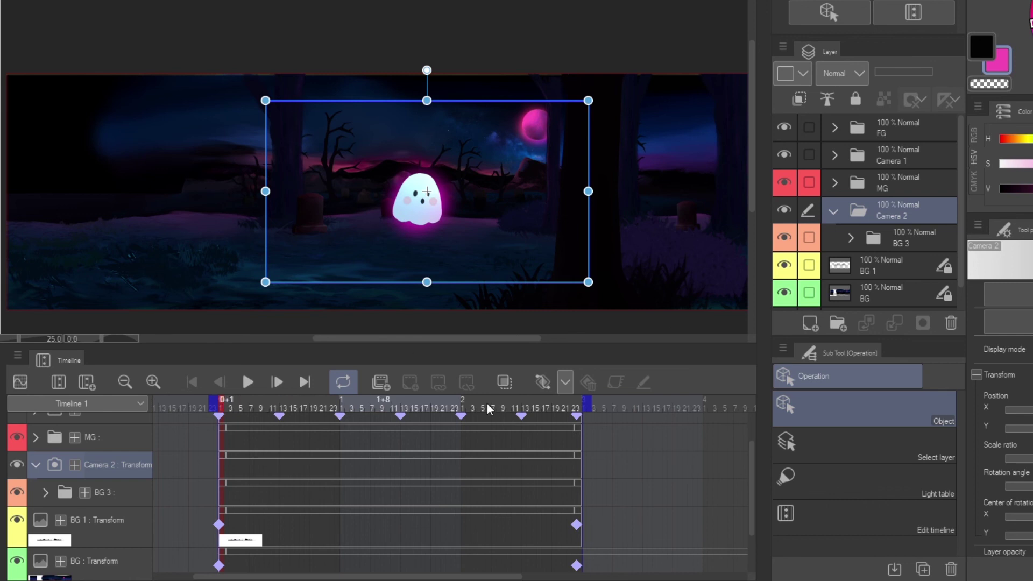
pyautogui.click(542, 382)
pyautogui.moveTo(488, 237); pyautogui.dragTo(559, 250)
pyautogui.press('End')
pyautogui.click(191, 382)
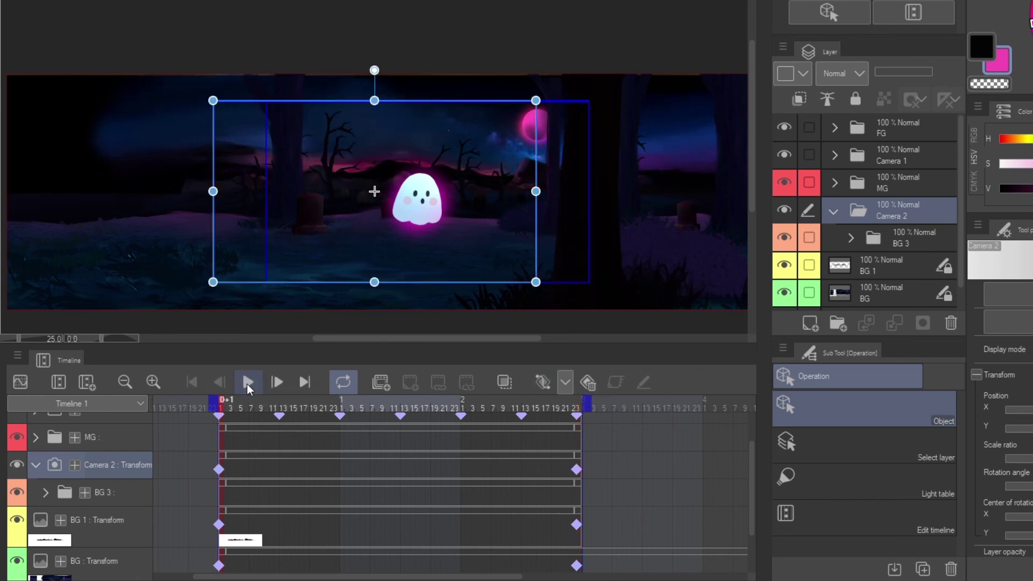
pyautogui.click(248, 382)
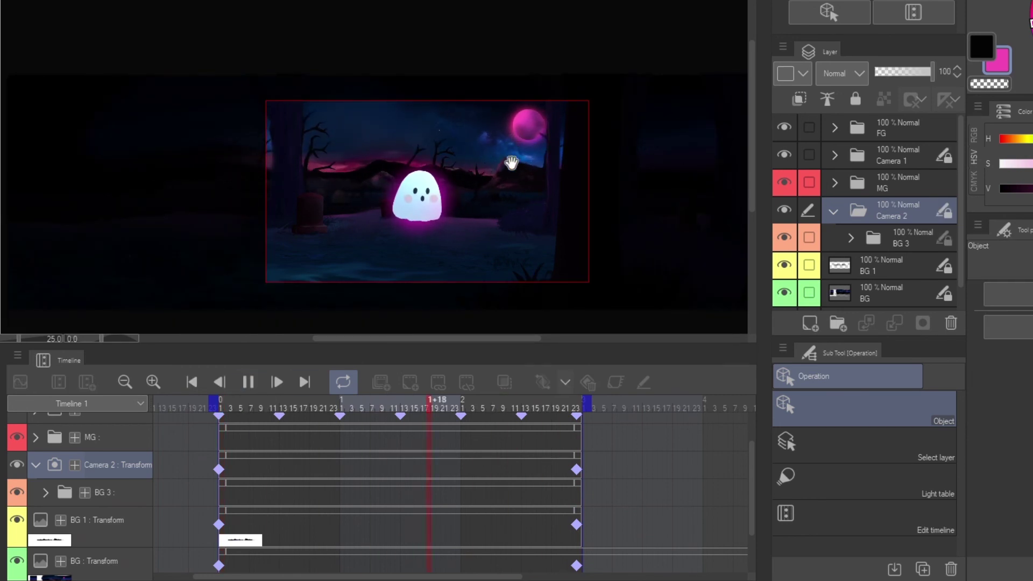
pyautogui.click(865, 202)
# - Create a new 2D camera folder containing the MG folder
pyautogui.click(901, 182)
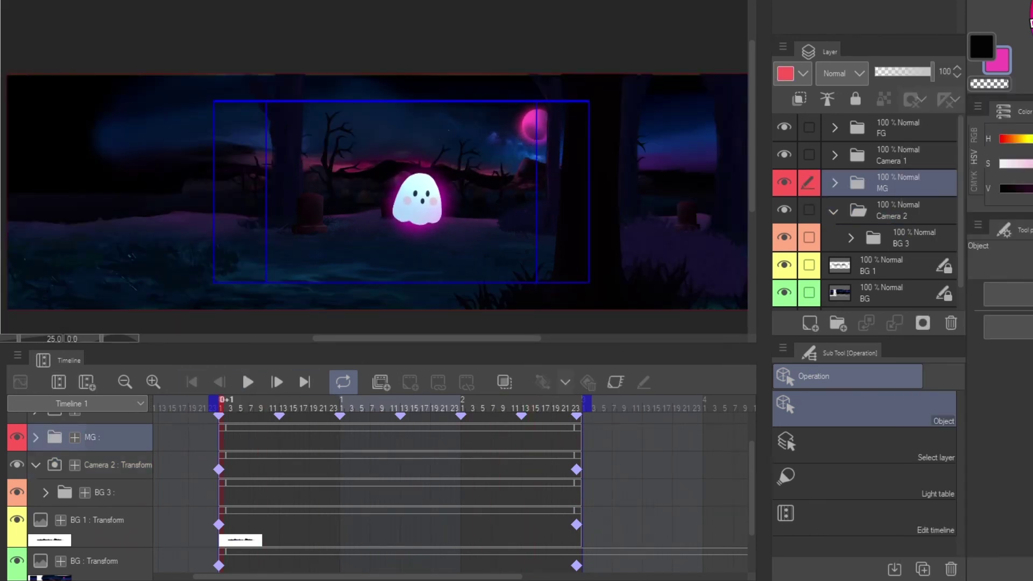
pyautogui.click(70, 0)
pyautogui.click(108, 1)
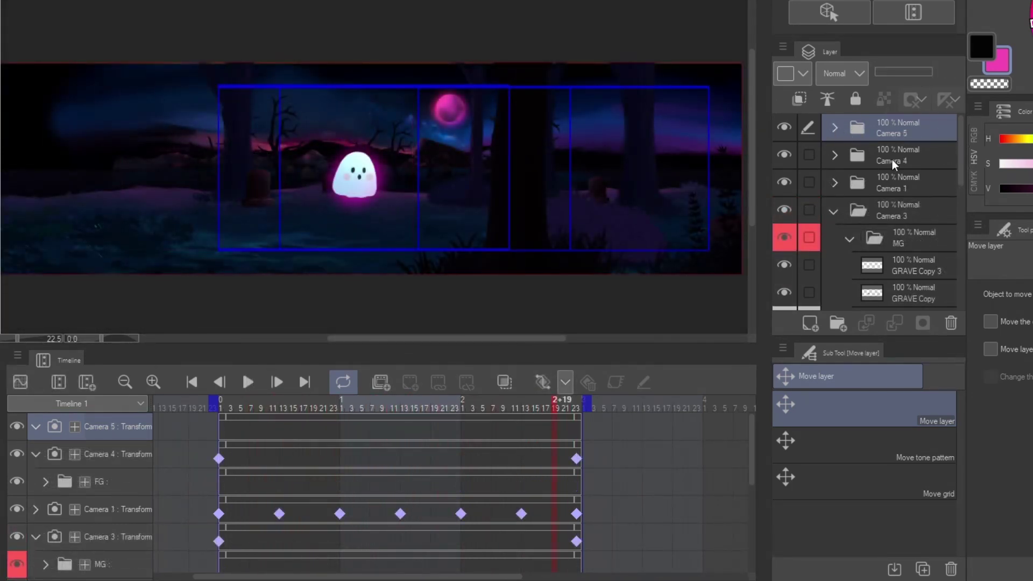
# - Move all layers from Camera 4 down to BG into the Camera 5 folder, leaving Layer 1 outside
pyautogui.click(892, 159)
pyautogui.scroll(-5, 888, 177)
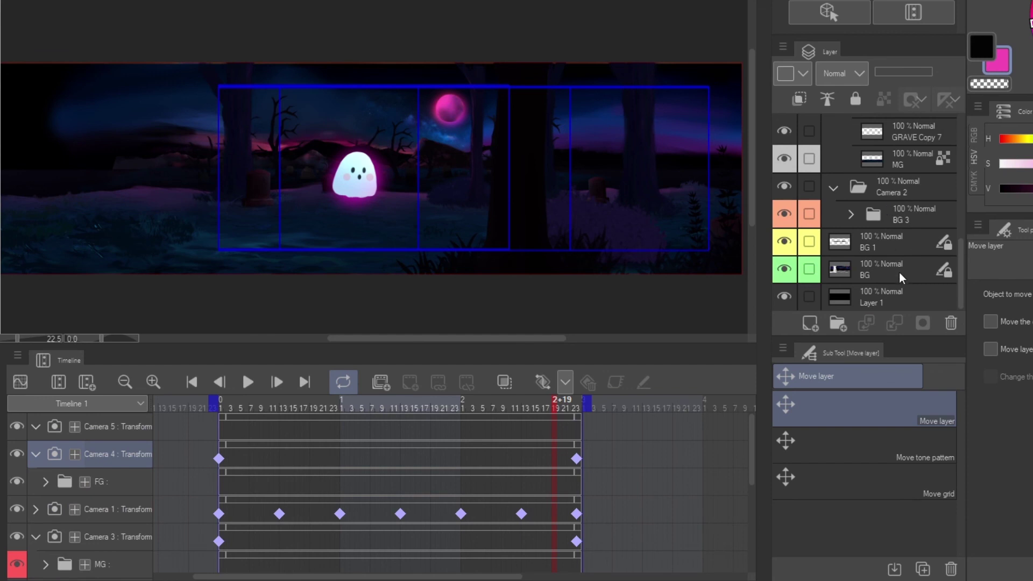
pyautogui.keyDown('shift'); pyautogui.click(896, 271); pyautogui.keyUp('shift')
pyautogui.scroll(5, 900, 190)
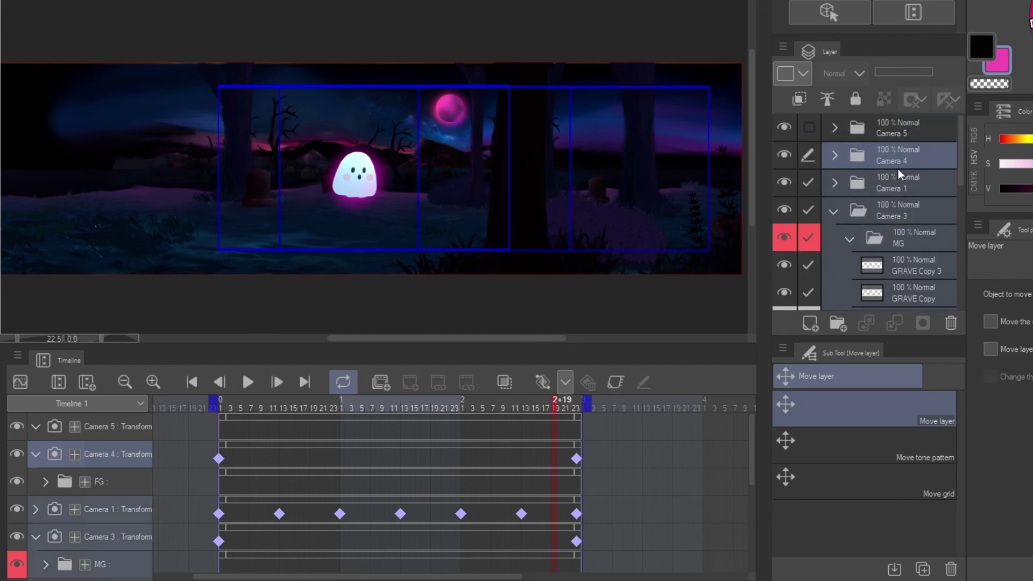
pyautogui.moveTo(902, 154); pyautogui.dragTo(896, 134)
pyautogui.click(887, 131)
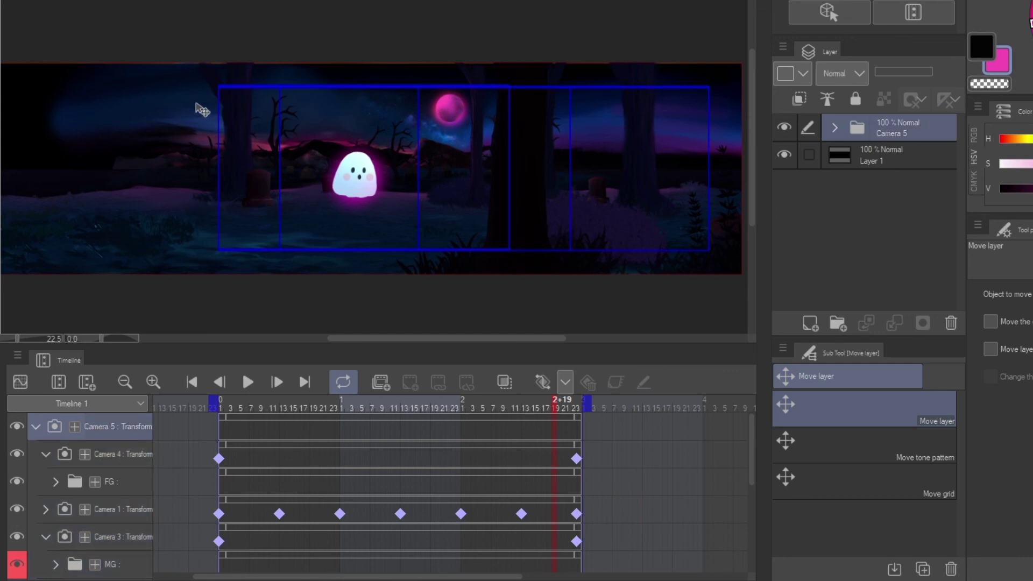
# - Keyframe the Camera 5 folder at frames 0+1, 0+13 and 1+1, nudging its camera frame slightly between them
pyautogui.press('o')
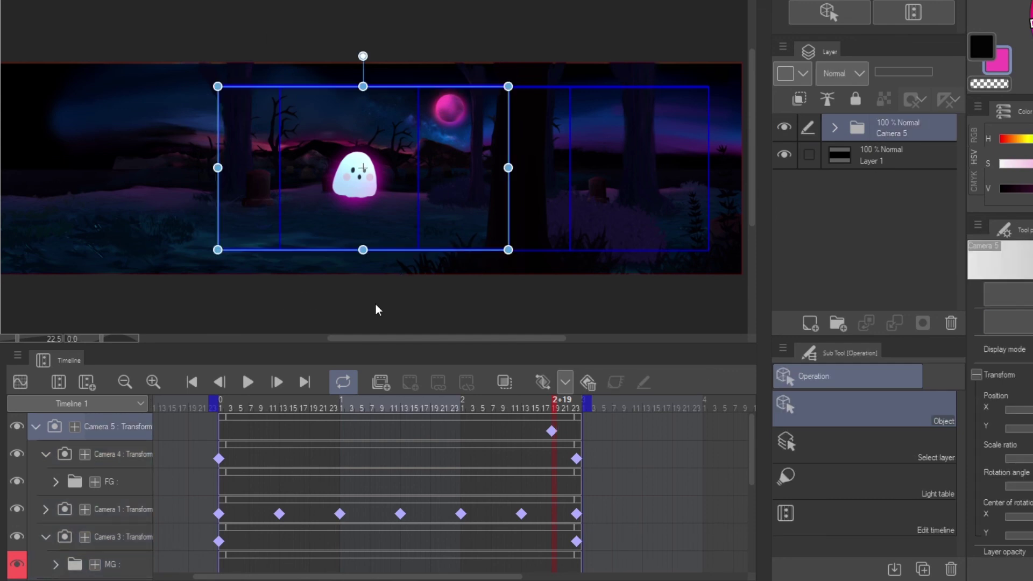
pyautogui.click(231, 410)
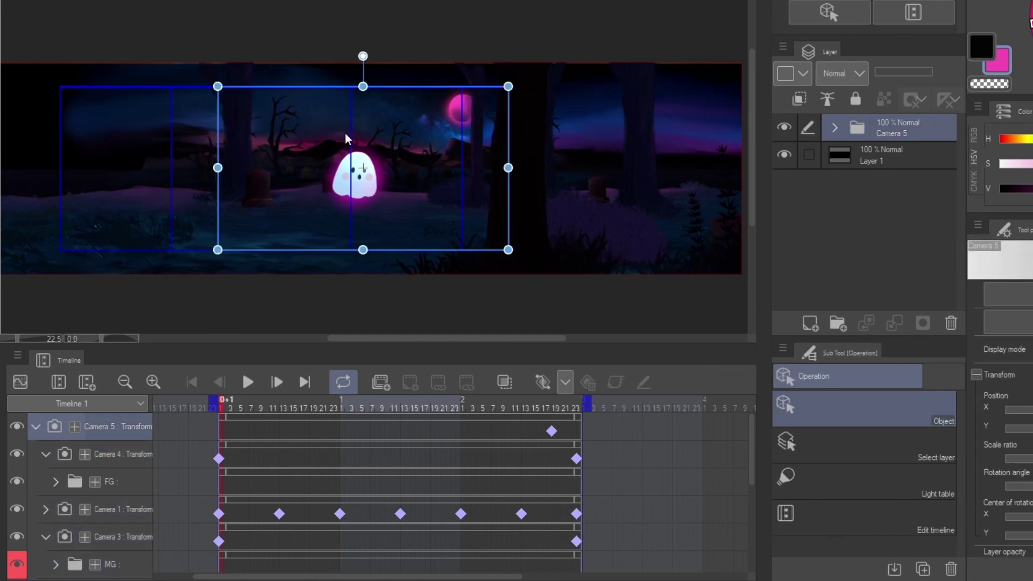
pyautogui.click(283, 405)
pyautogui.moveTo(348, 224); pyautogui.dragTo(349, 228)
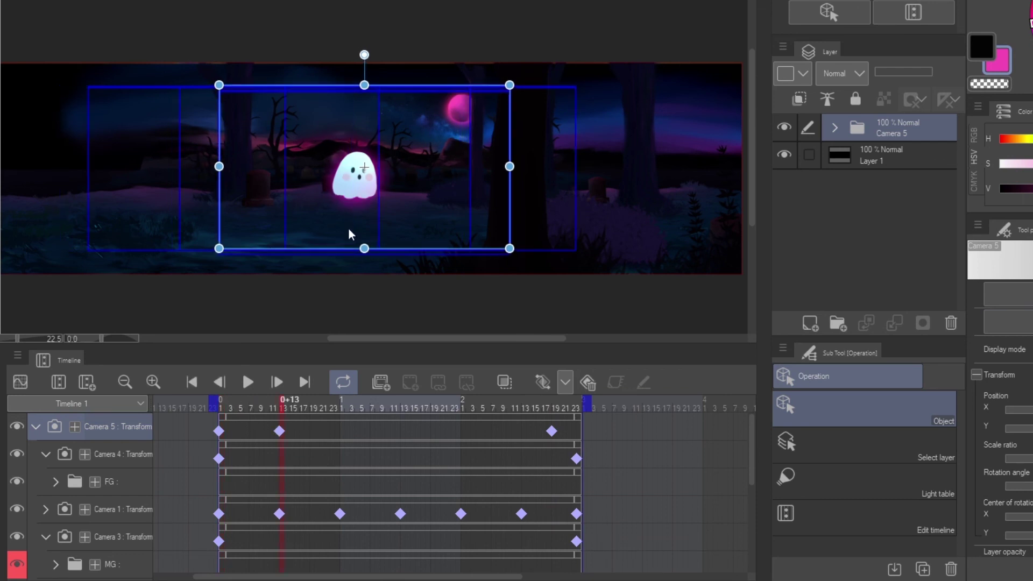
pyautogui.click(403, 405)
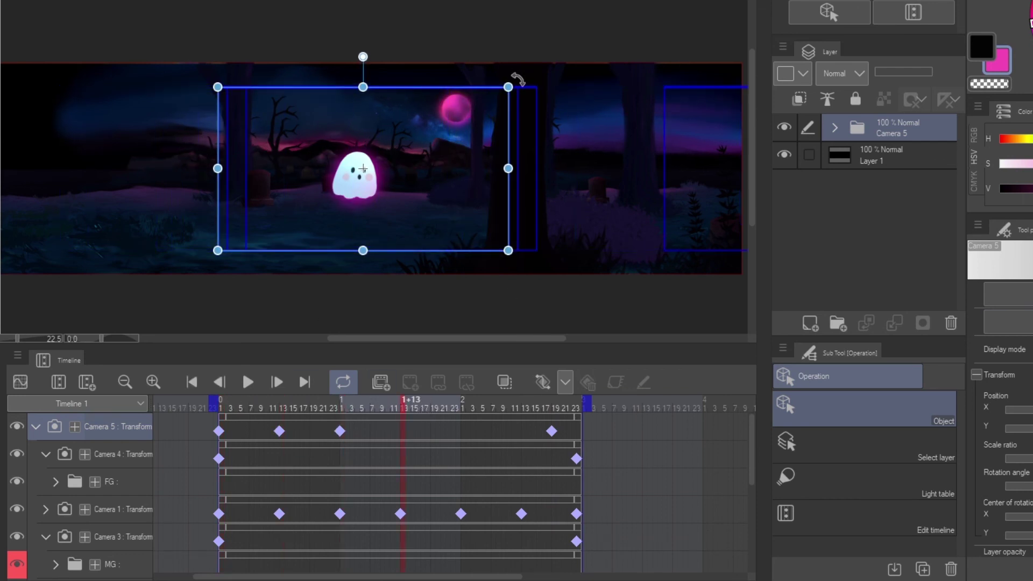
pyautogui.click(463, 404)
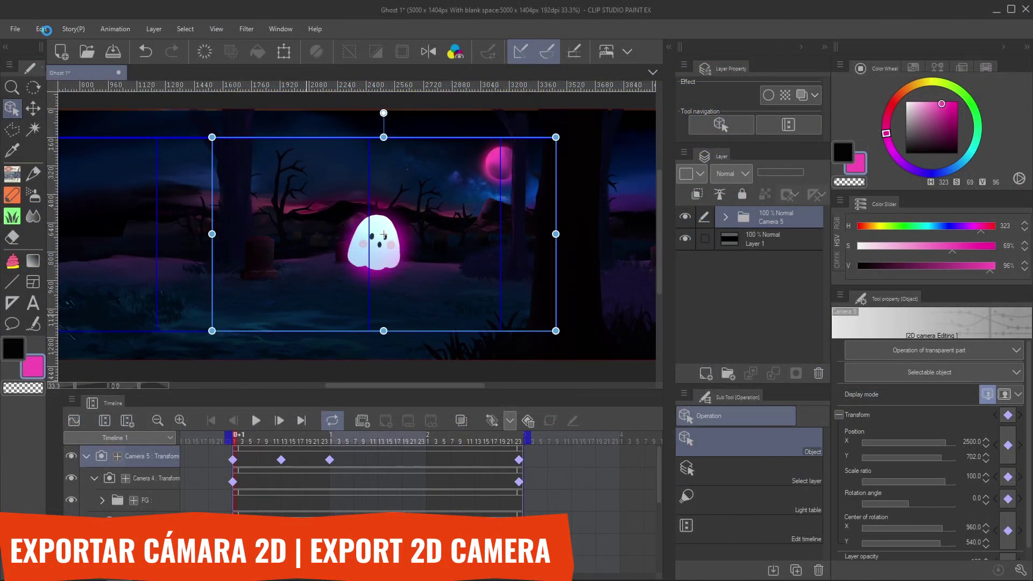
# - Export the animation as a movie with 2D camera effects applied
pyautogui.click(15, 30)
pyautogui.moveTo(156, 240)
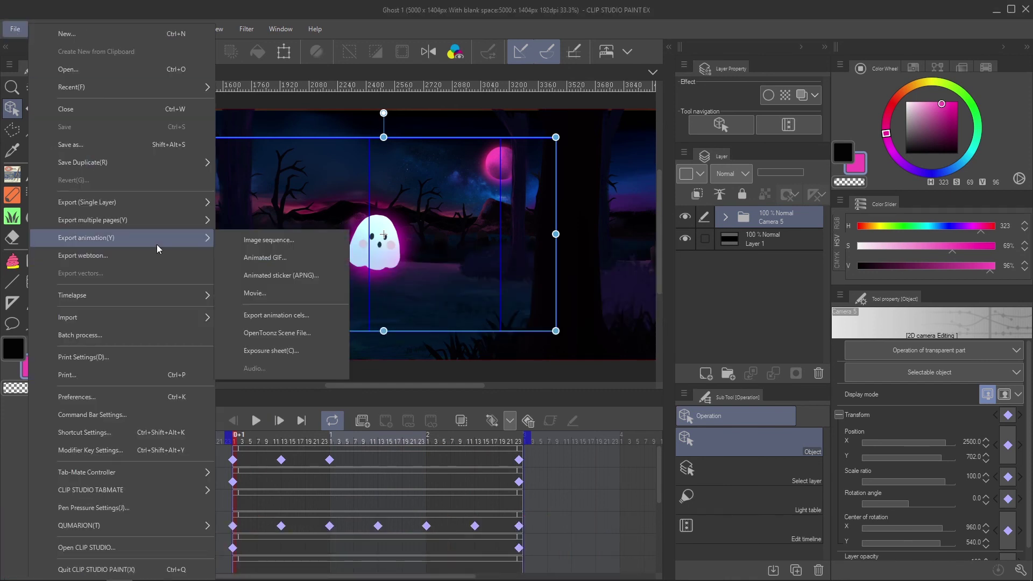
pyautogui.click(281, 293)
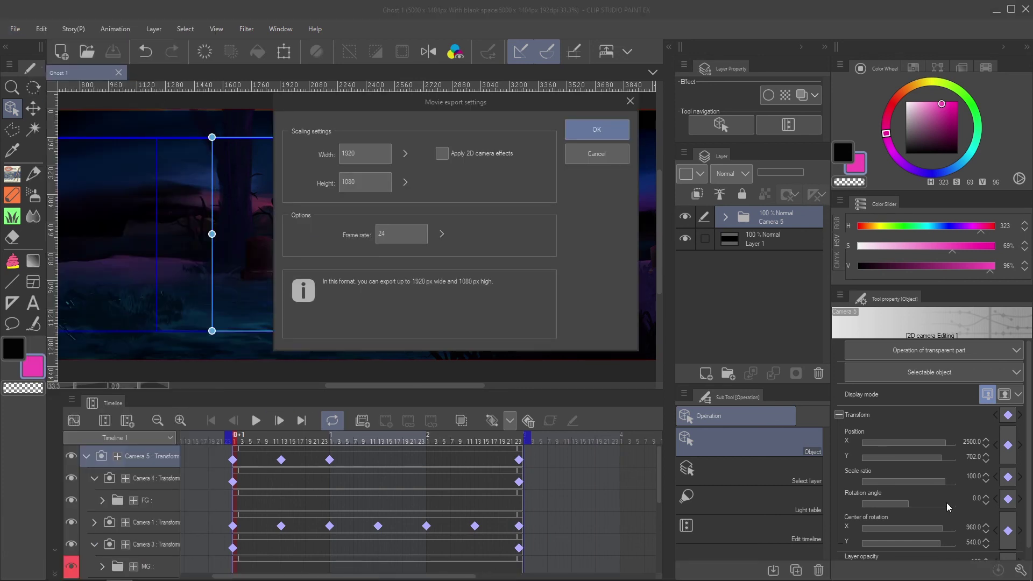
pyautogui.click(441, 154)
pyautogui.click(579, 132)
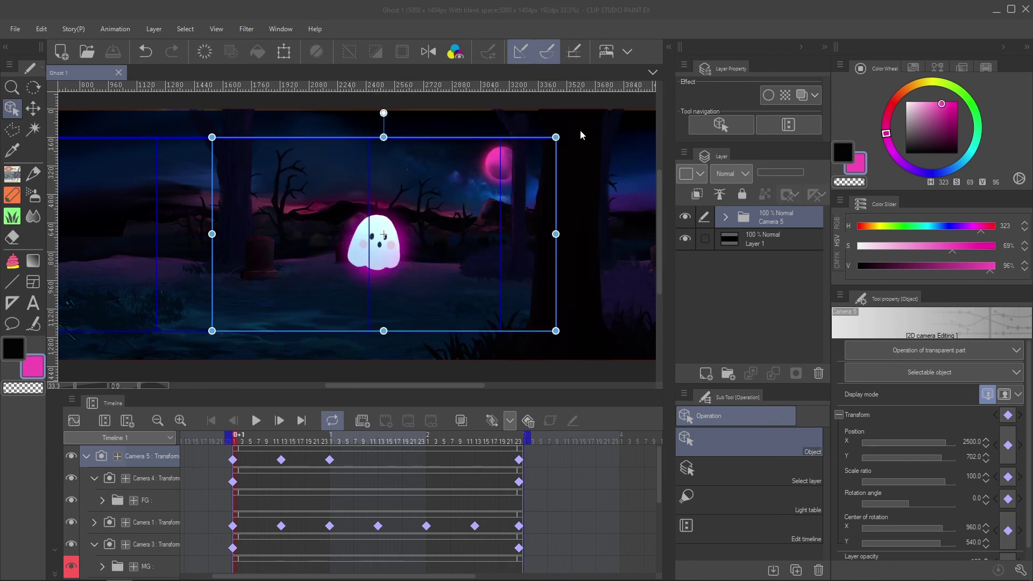